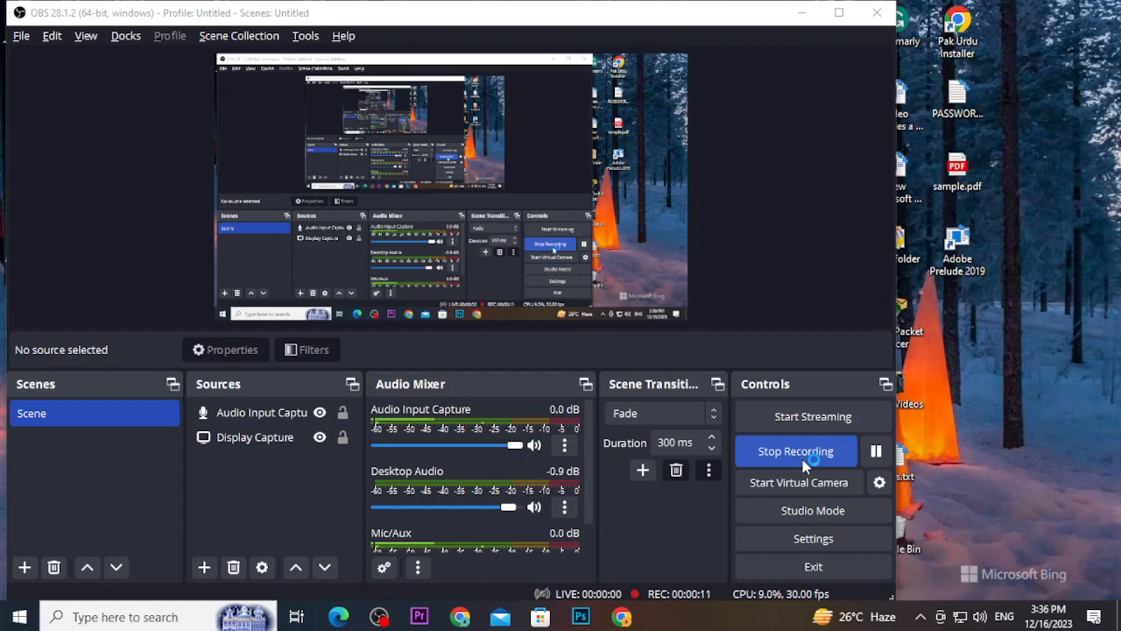
Minimize OBS Studio so Excel's start screen is in front while recording continues
key("alt+Tab")
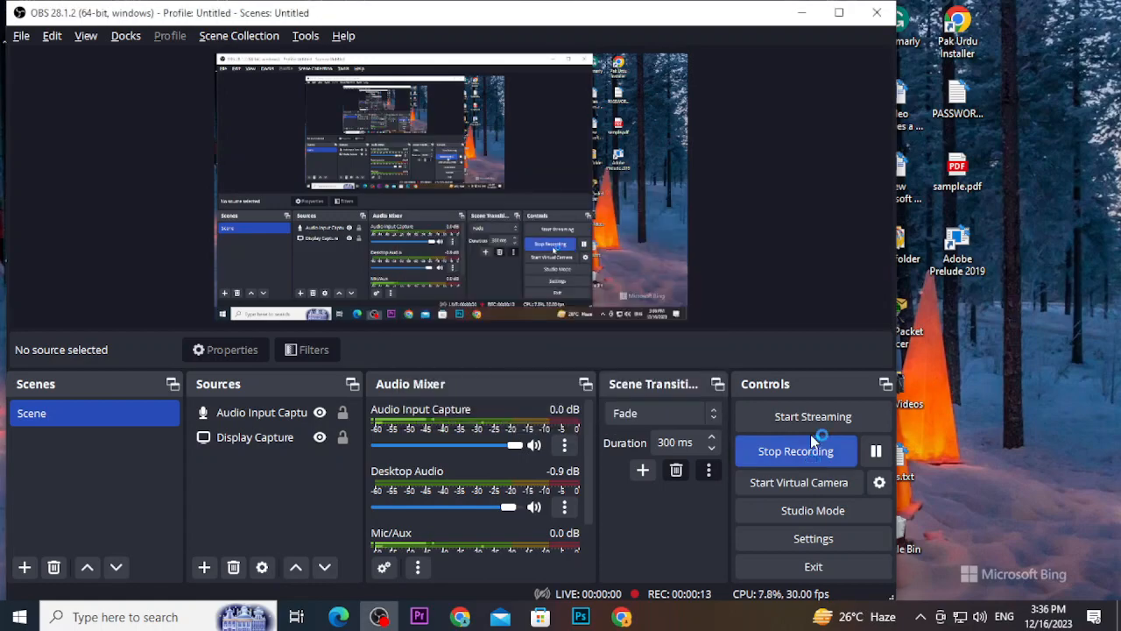
left_click(803, 12)
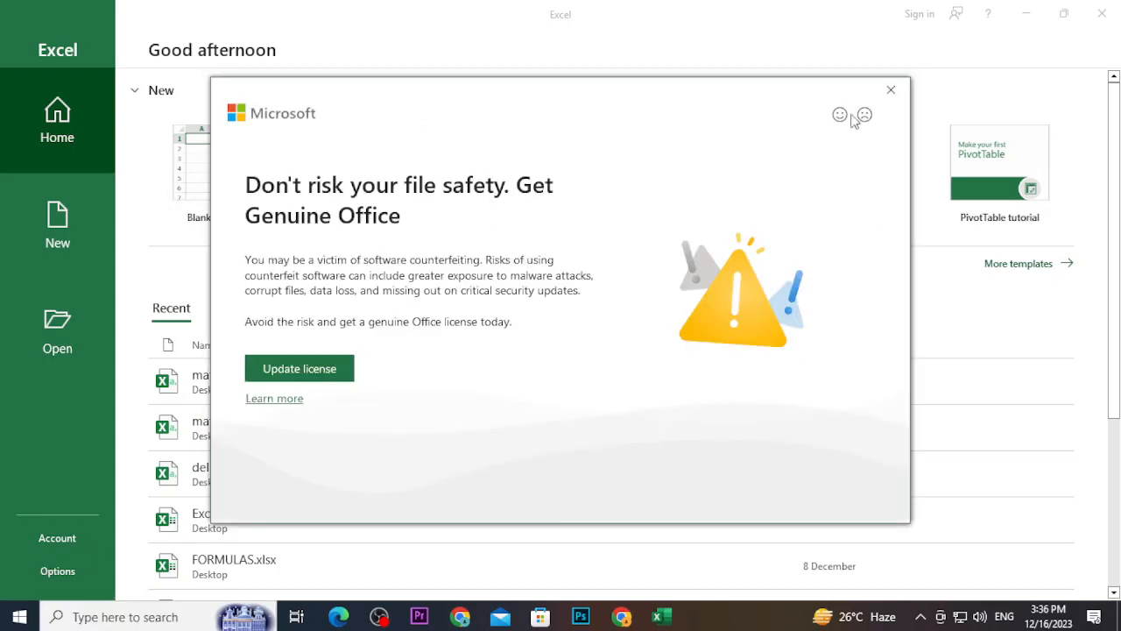
Dismiss the Genuine Office notice and create a blank workbook
left_click(891, 90)
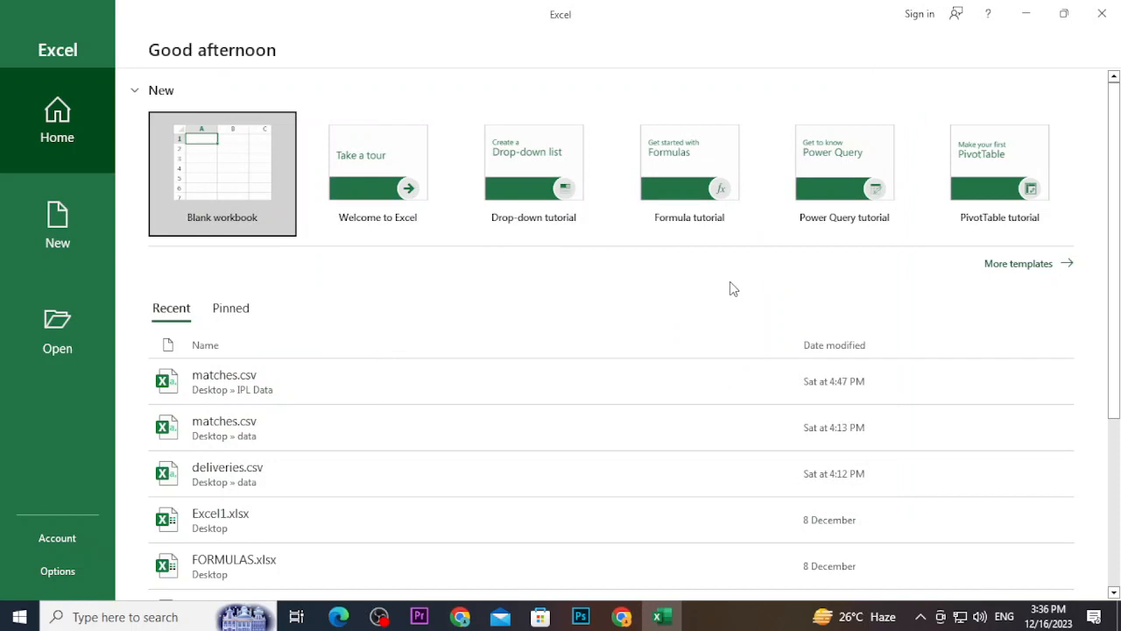
key("Return")
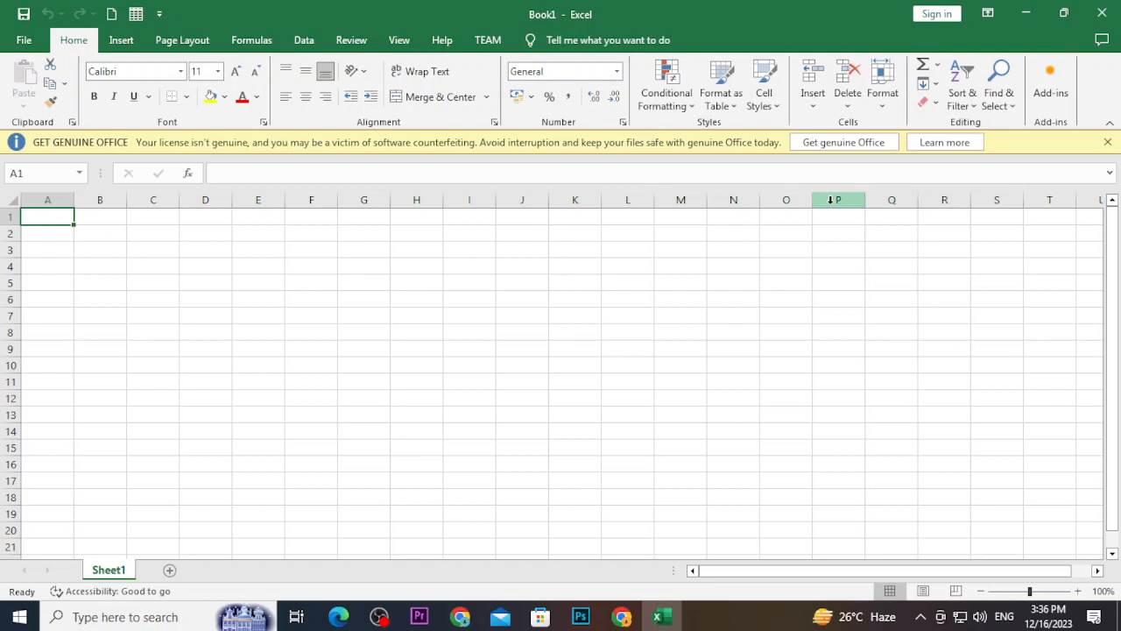
Close the Get Genuine Office bar and bring up Save As for Book1
left_click(1106, 142)
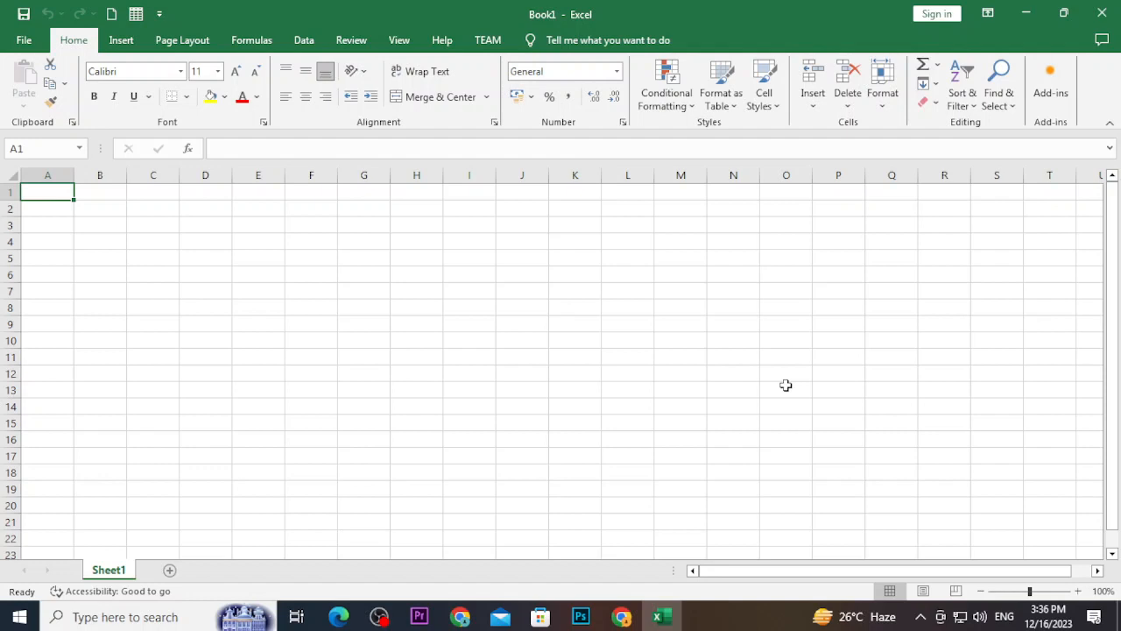
key("ctrl+s")
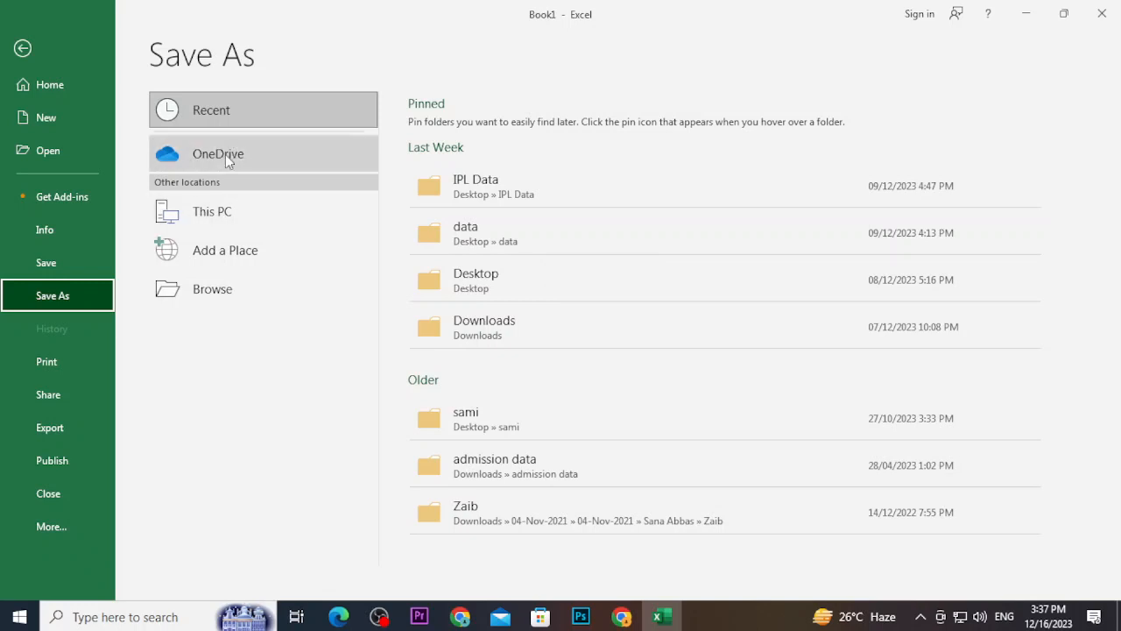
left_click(203, 289)
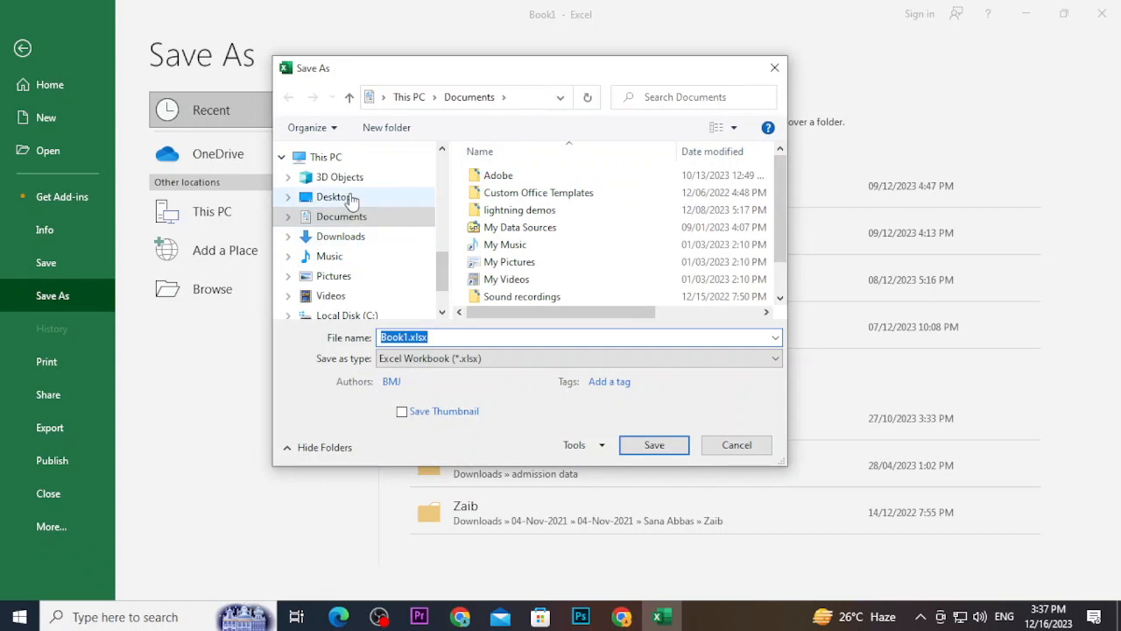
left_click(348, 197)
left_click(446, 340)
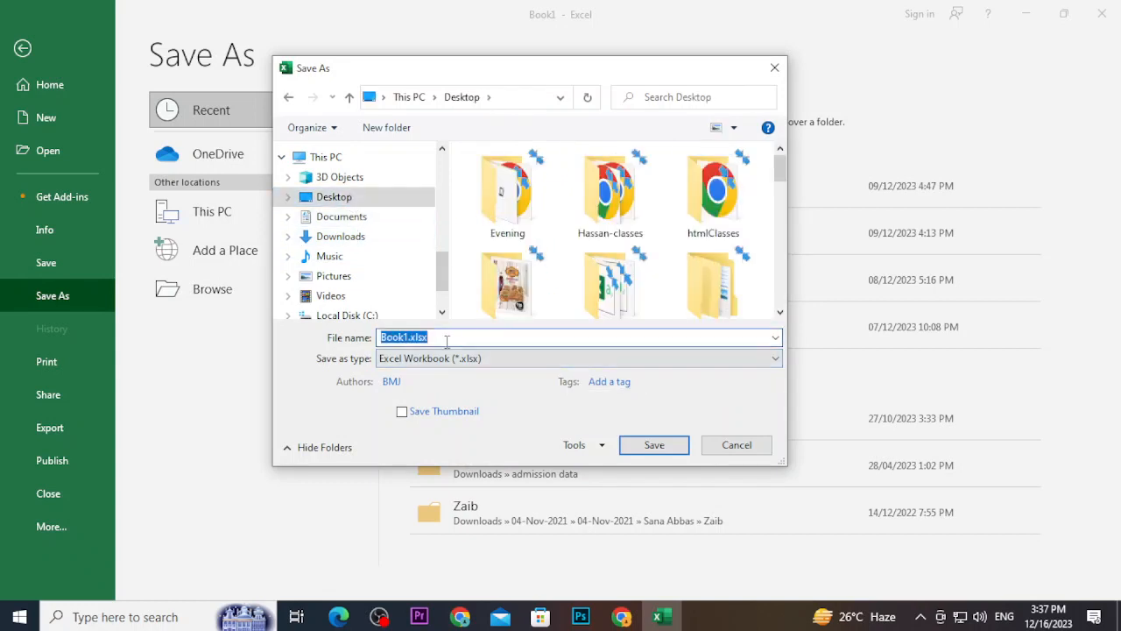
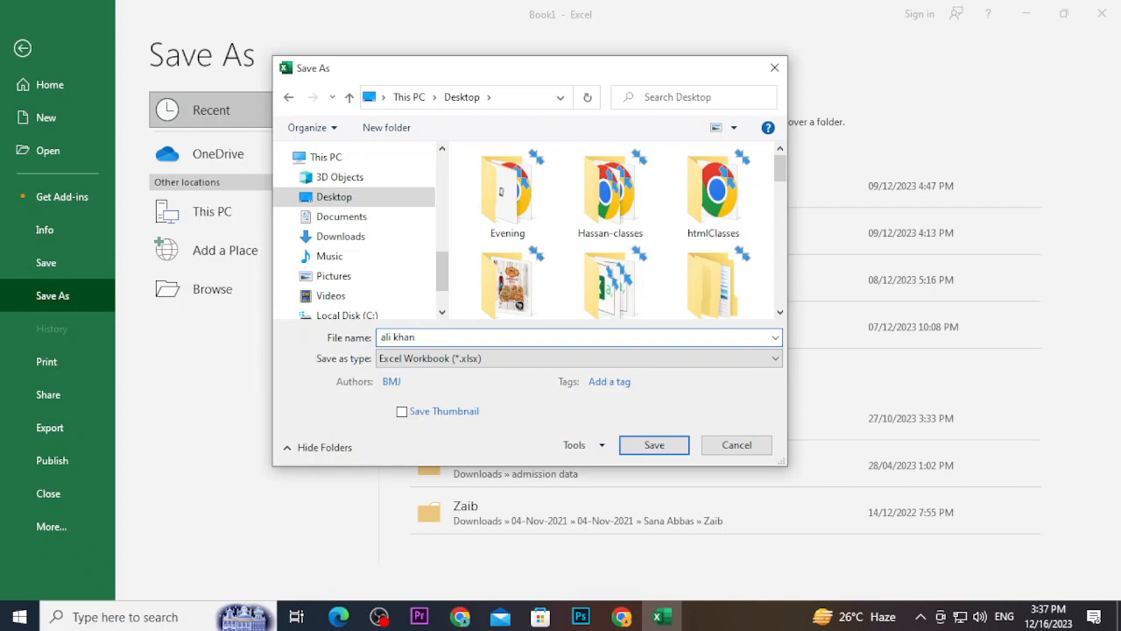
key("Return")
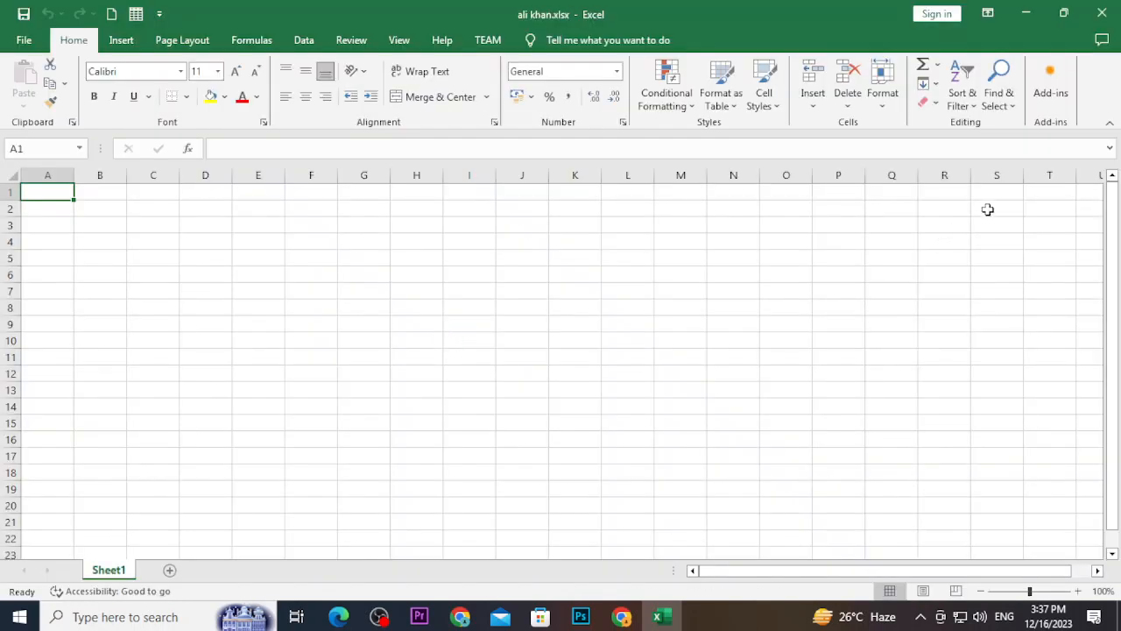
left_click(1102, 13)
right_click(1008, 282)
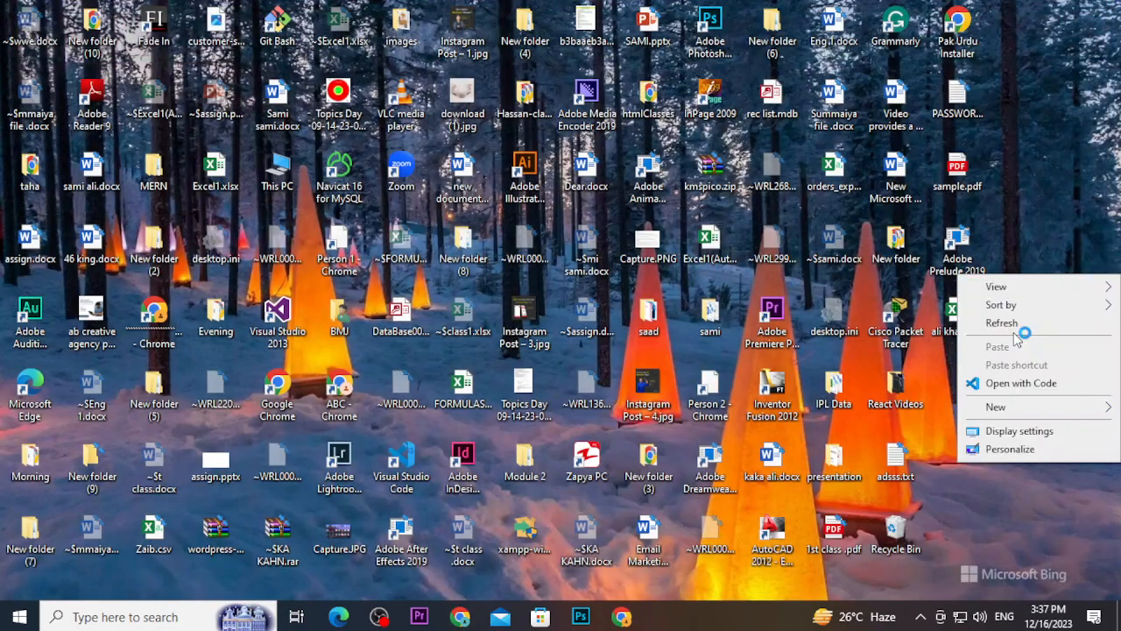
left_click(1007, 320)
double_click(953, 326)
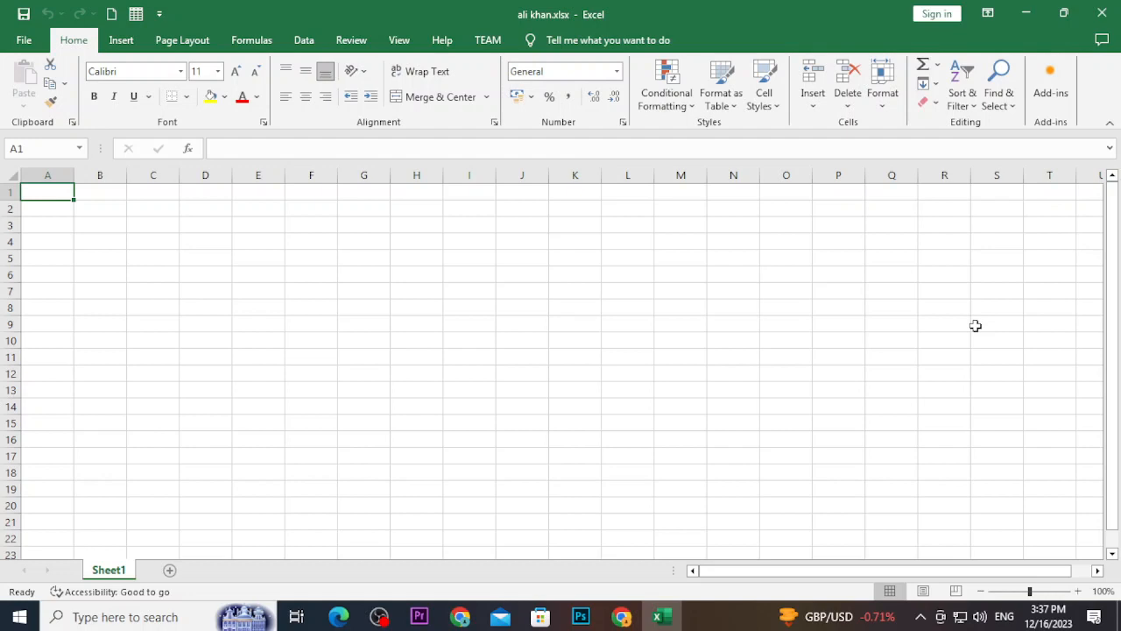
Enter a sample name in cell D3
key("Right")
key("Down")
key("Right")
key("Right")
key("Down")
type("sami")
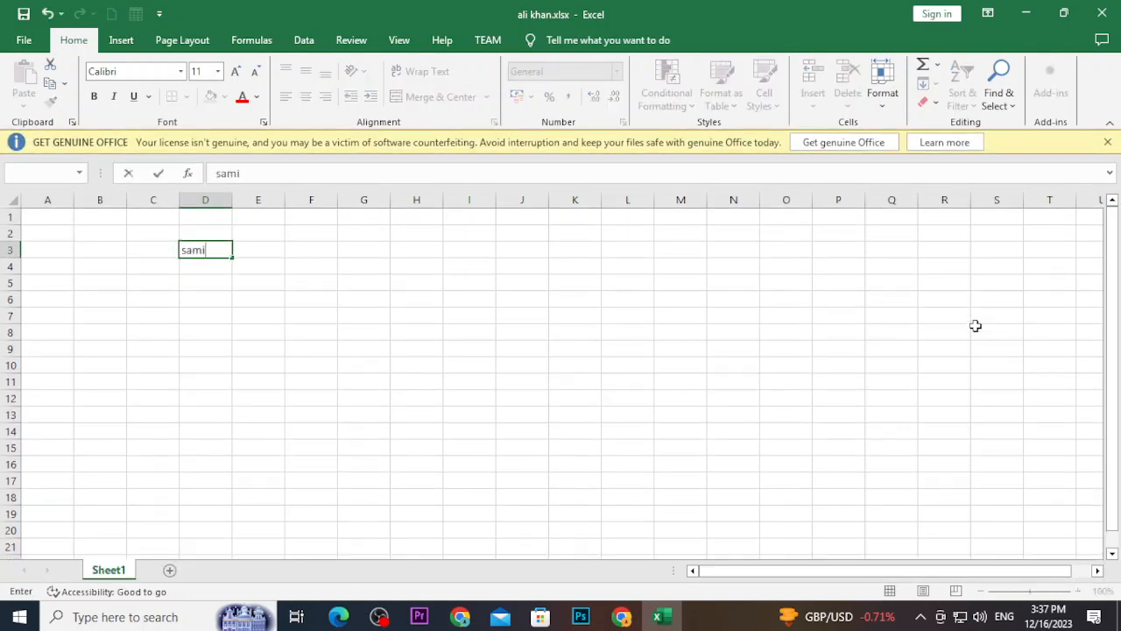
key("Return")
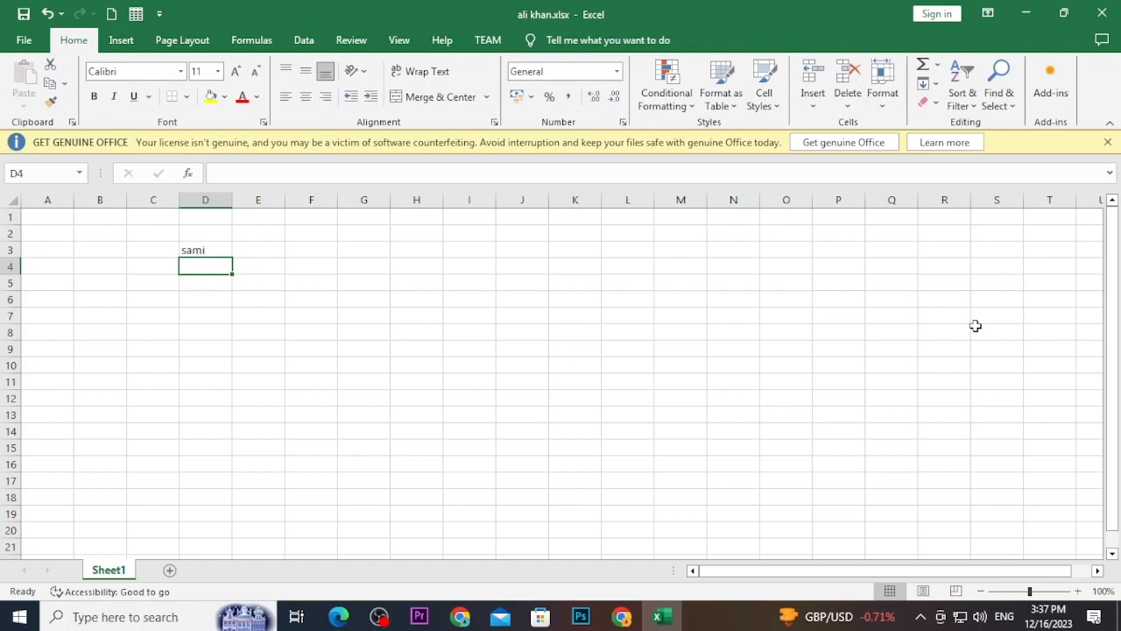
Show the Protect Workbook options on the File > Info page
left_click(24, 41)
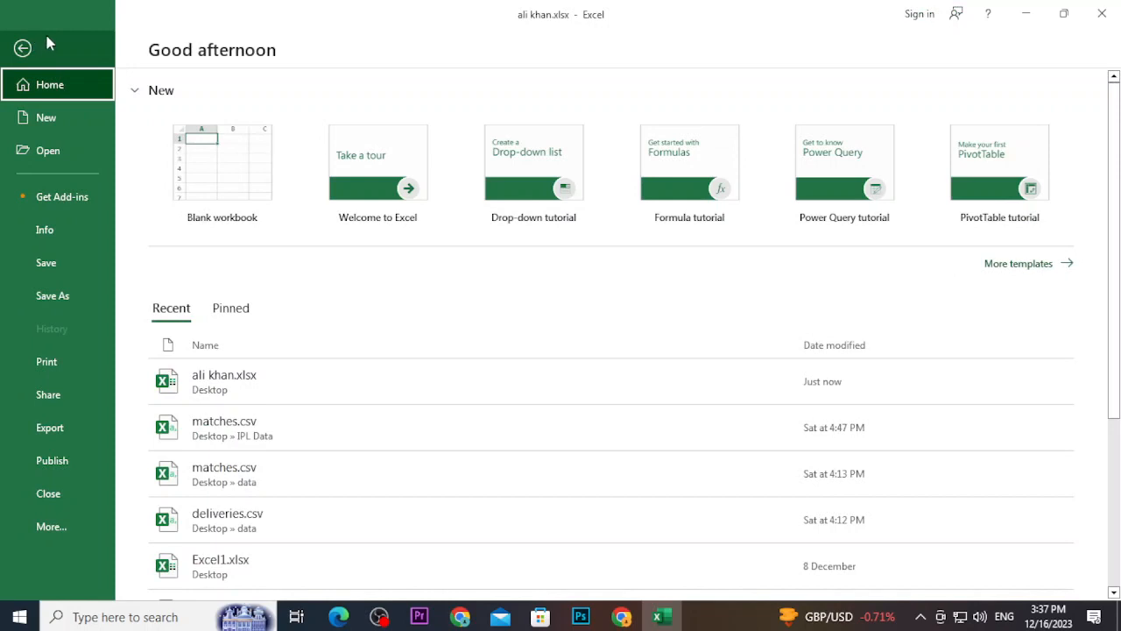
left_click(55, 227)
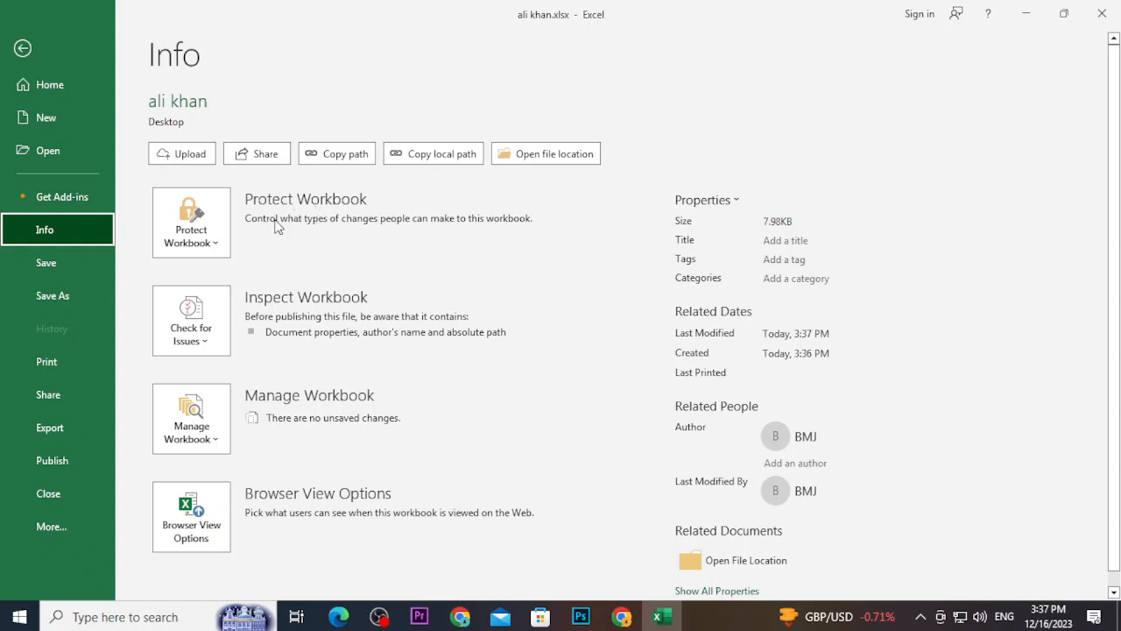
left_click(215, 233)
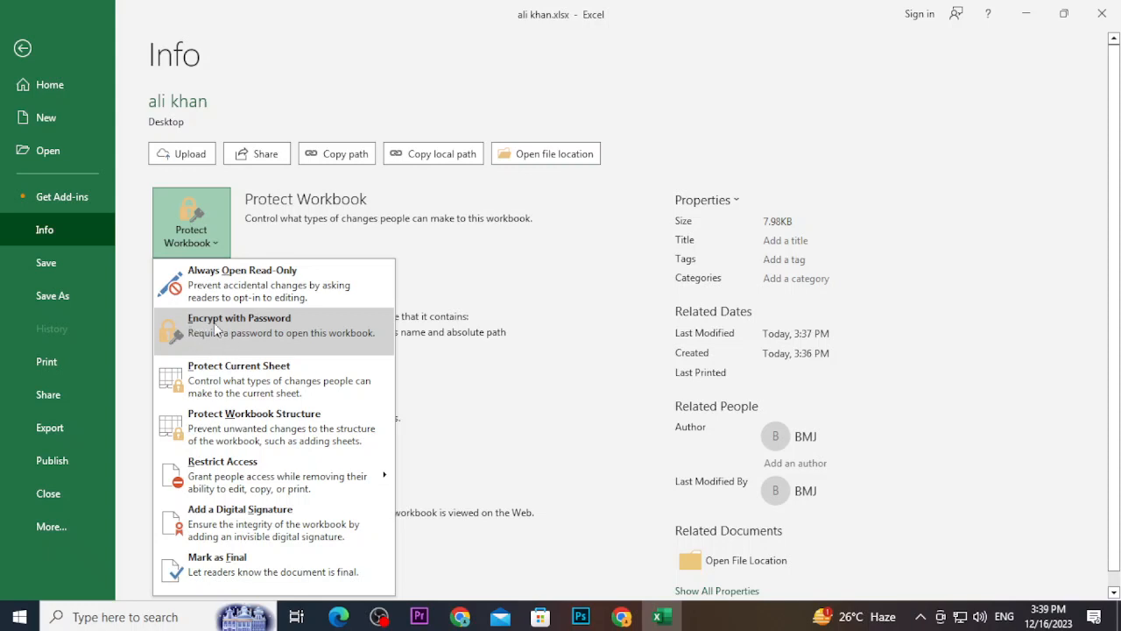
Encrypt the workbook with a password, confirmed twice, then return to the sheet
left_click(207, 332)
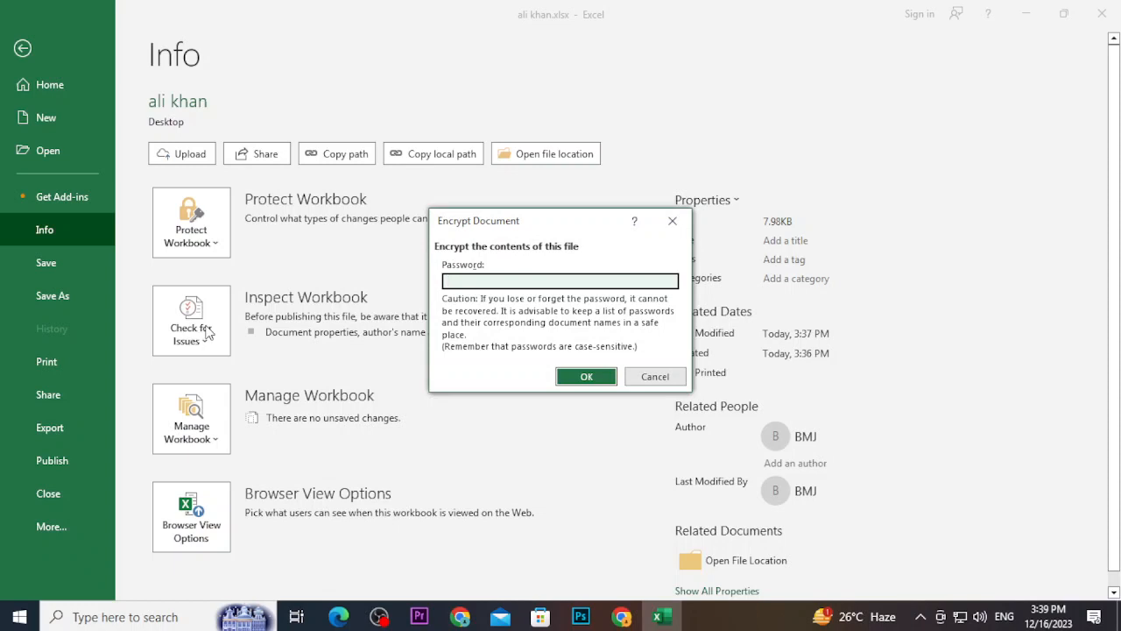
type("123")
key("Return")
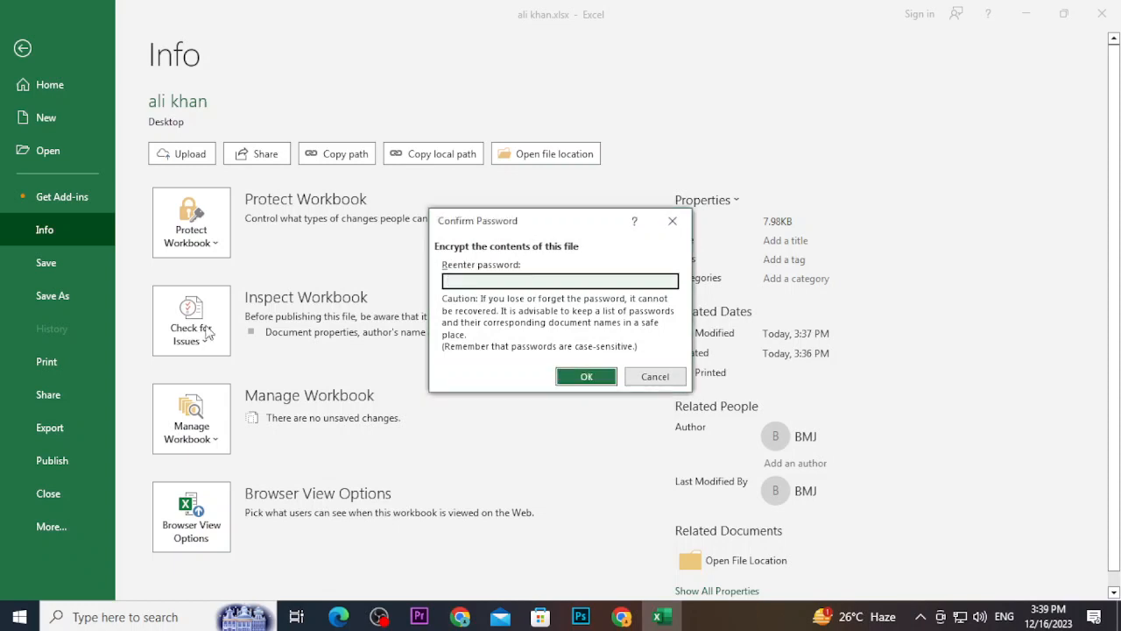
type("123")
key("Return")
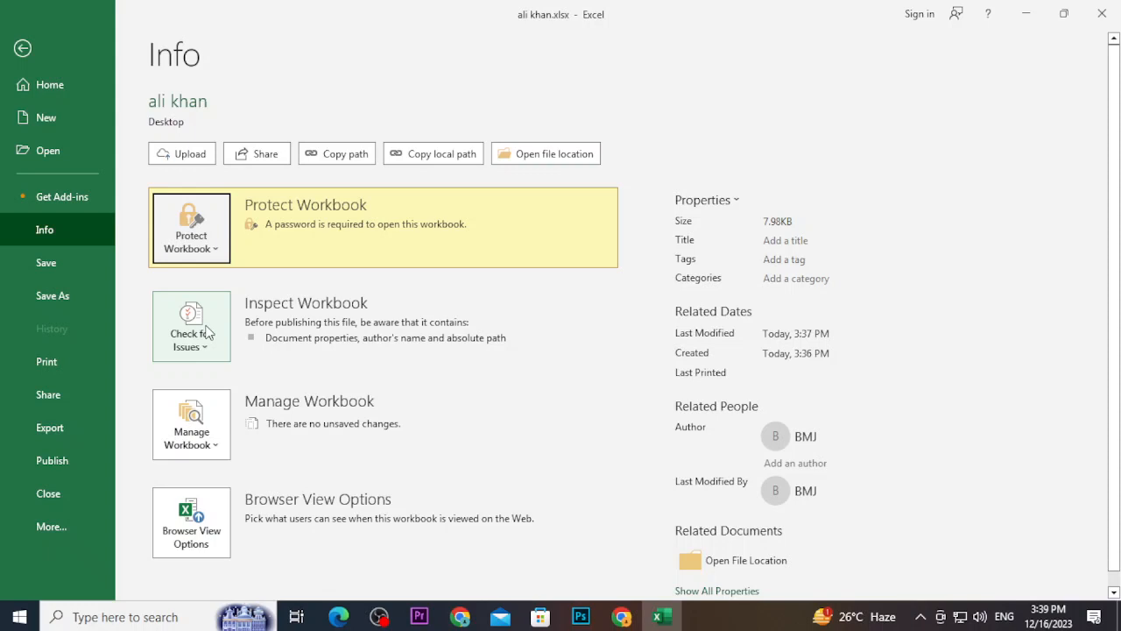
left_click(23, 48)
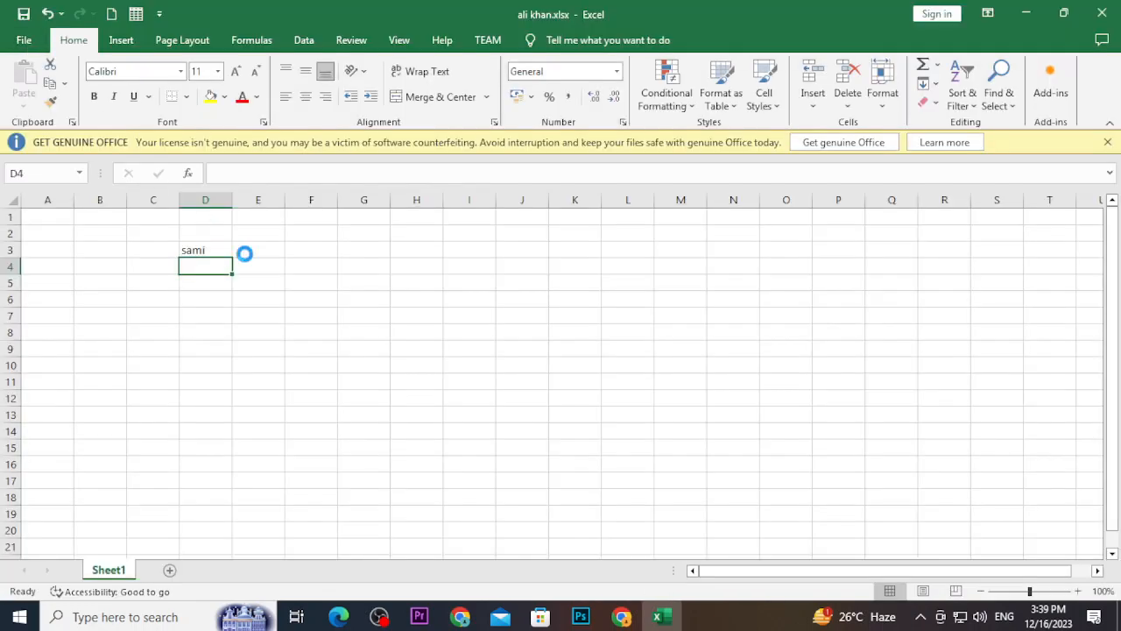
left_click(1104, 19)
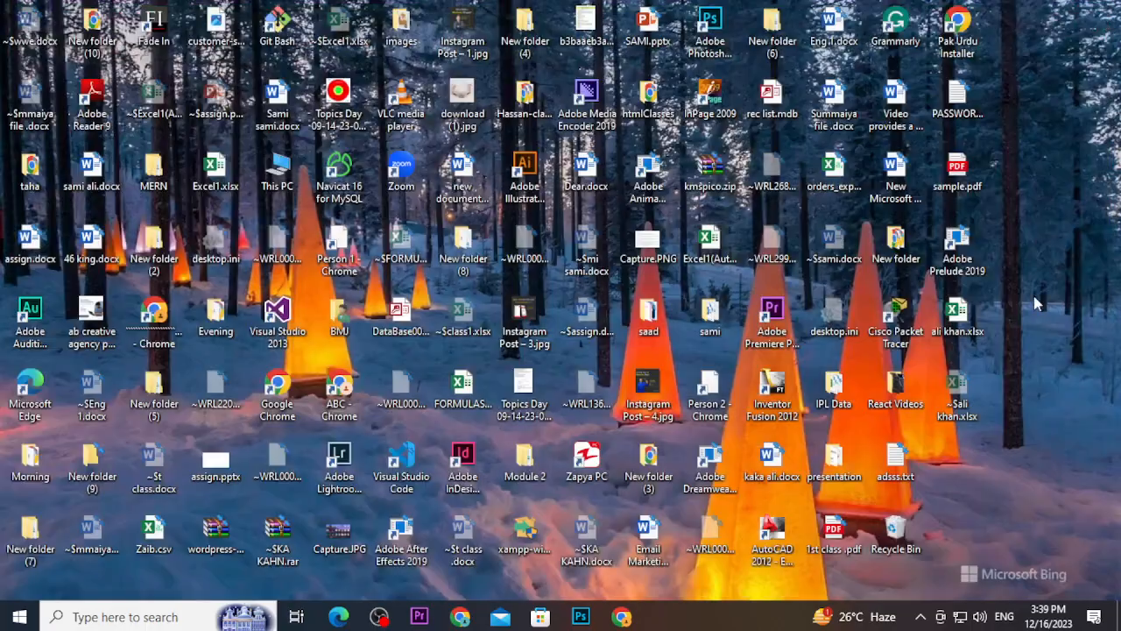
right_click(1034, 296)
left_click(1022, 336)
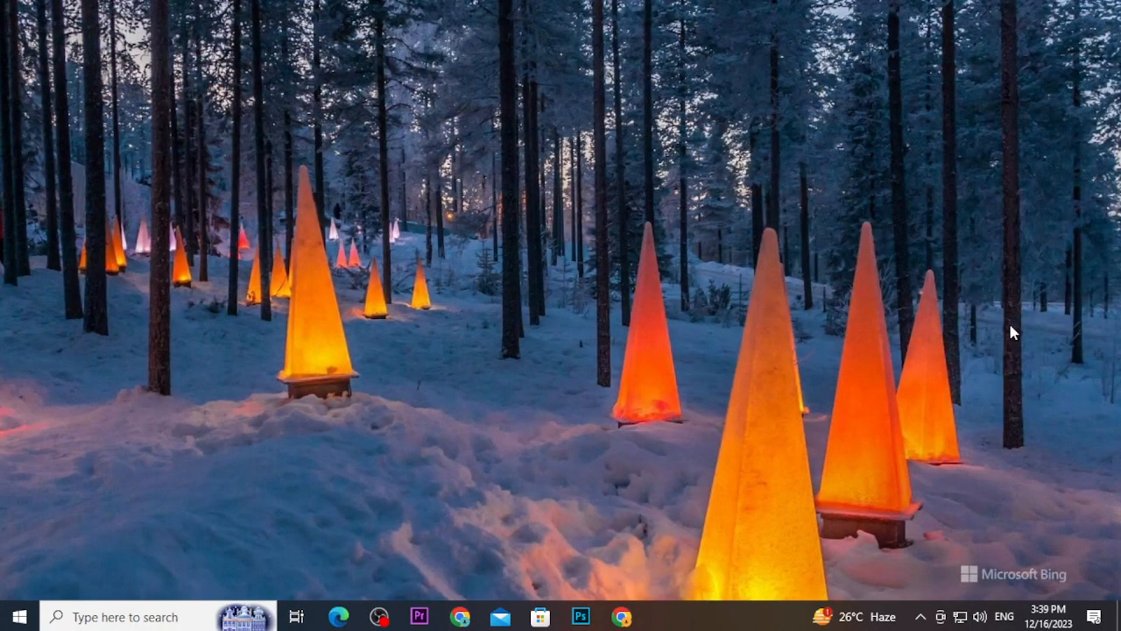
double_click(971, 324)
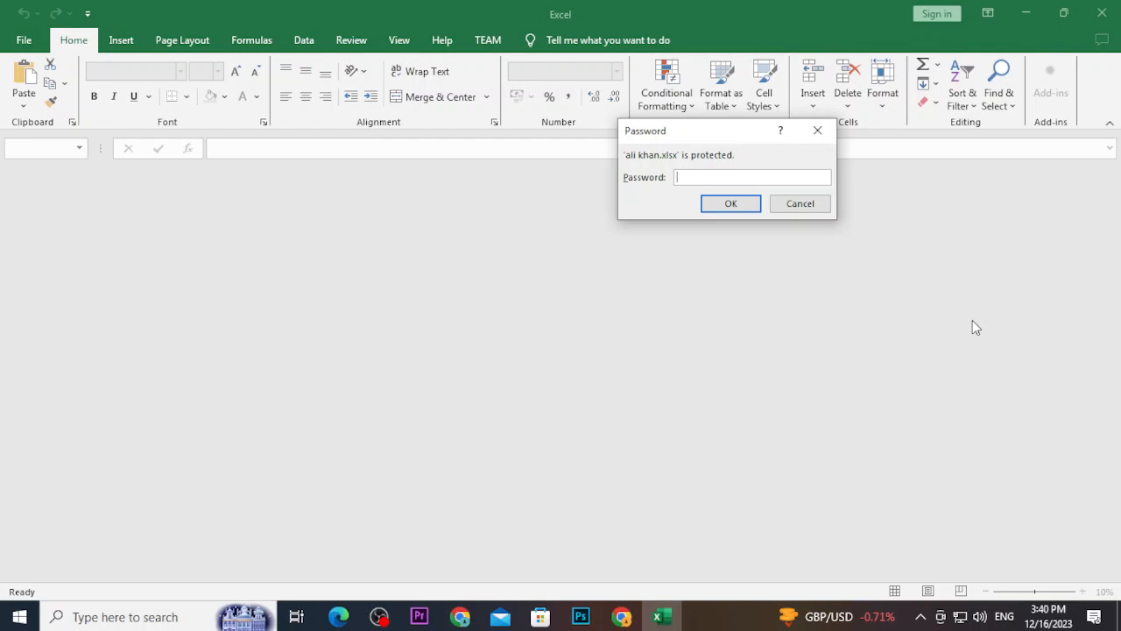
type("123")
key("Return")
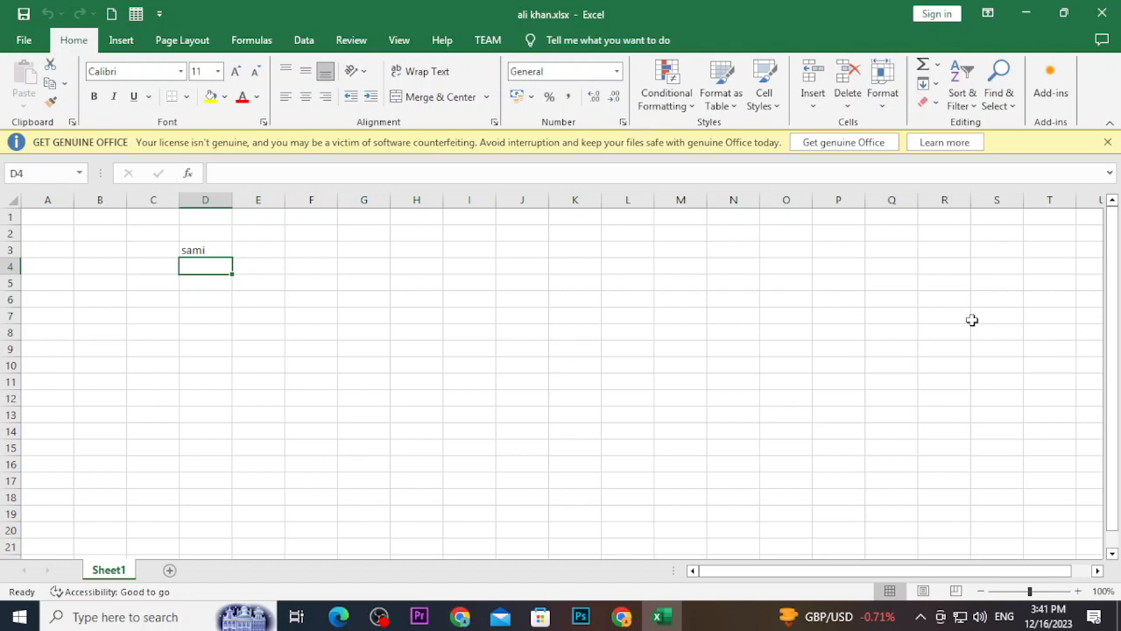
Dismiss the license bar, enter a second sample name in D4, and open Save As
left_click(1108, 143)
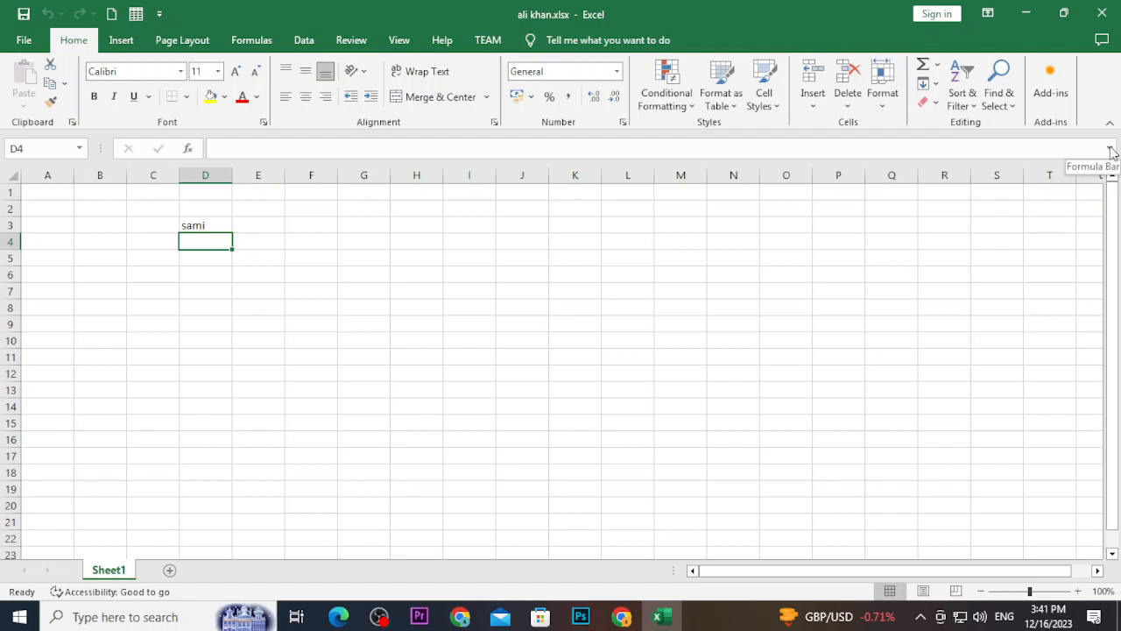
type("ali")
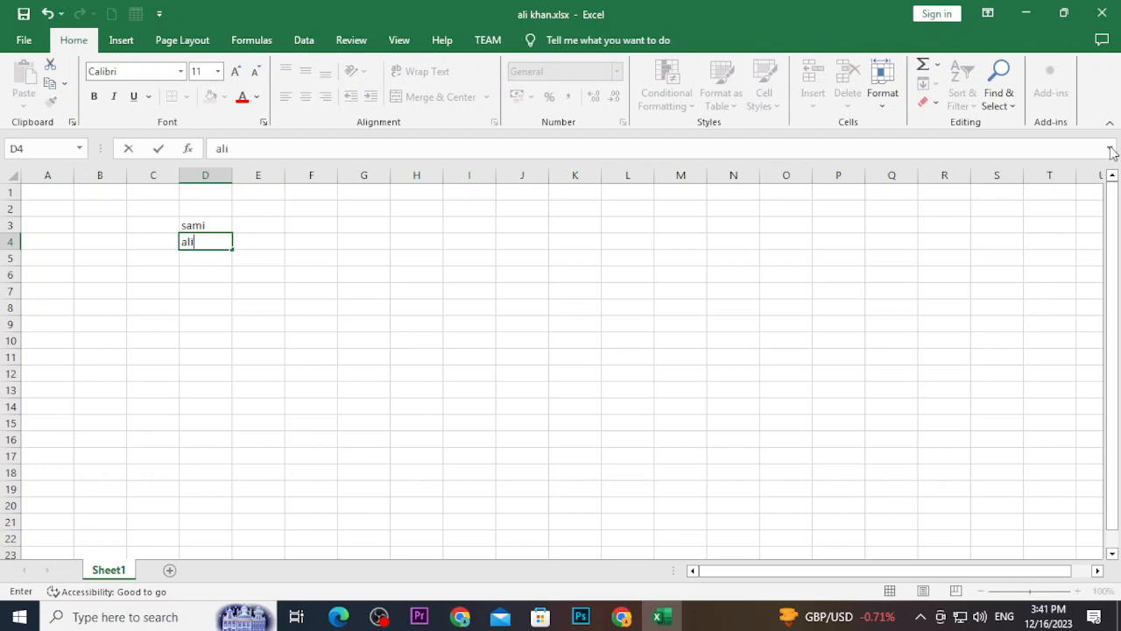
key("Return")
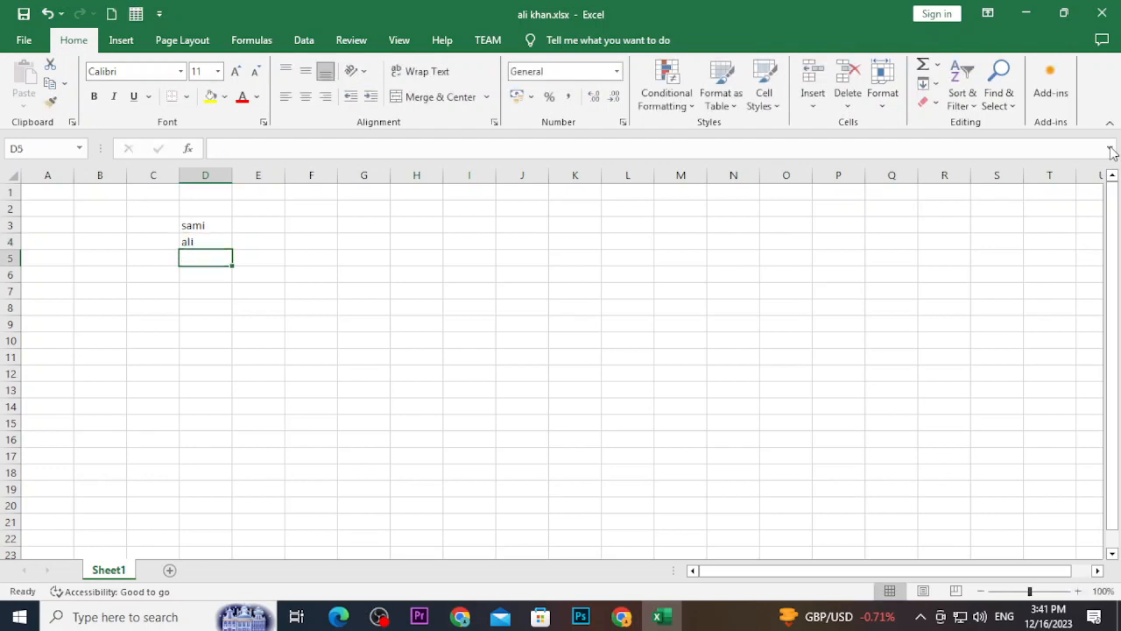
key("F12")
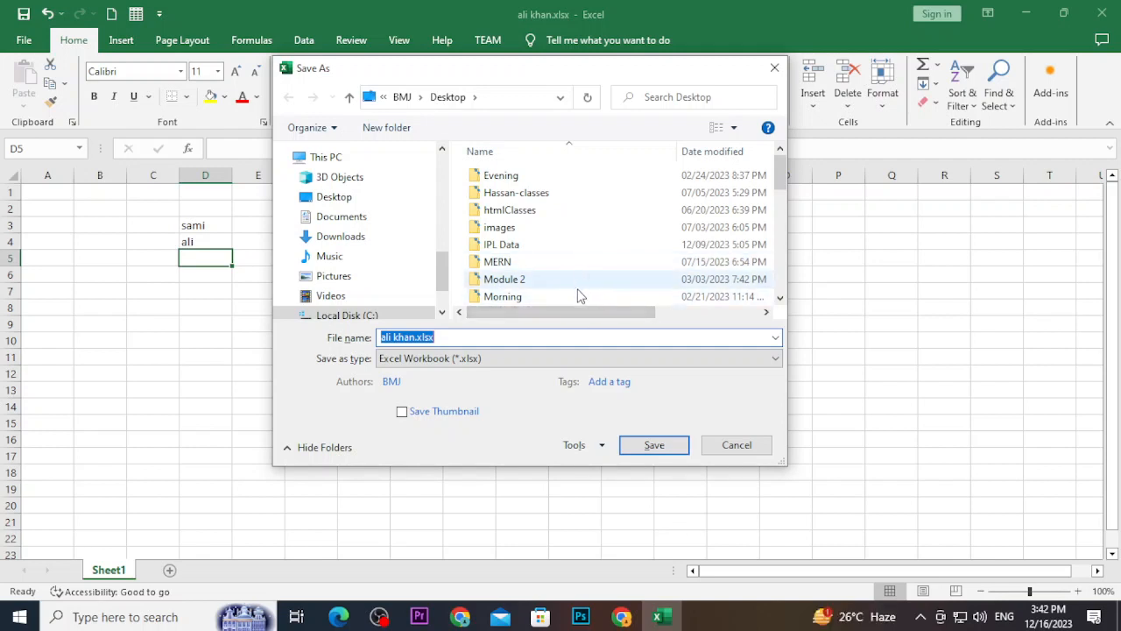
left_click(598, 447)
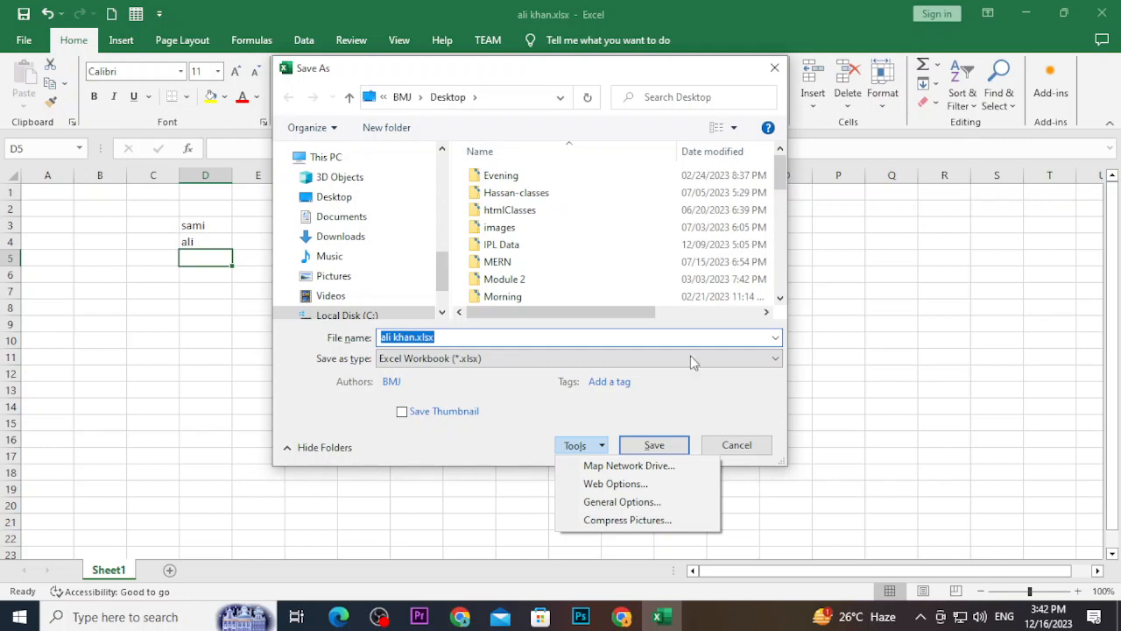
left_click(775, 358)
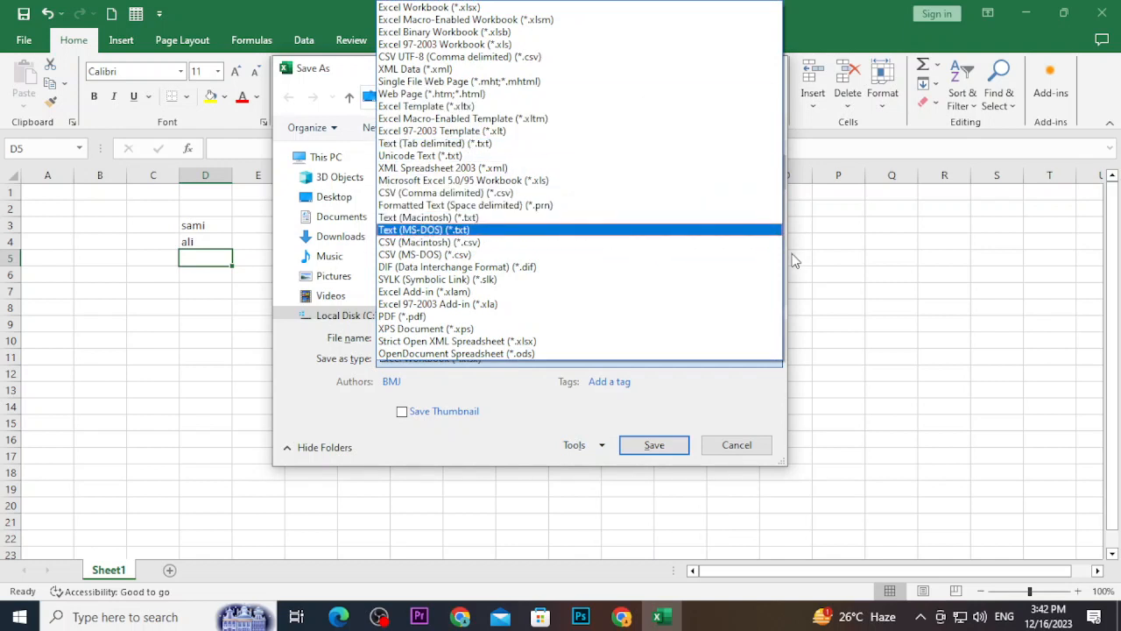
left_click(839, 248)
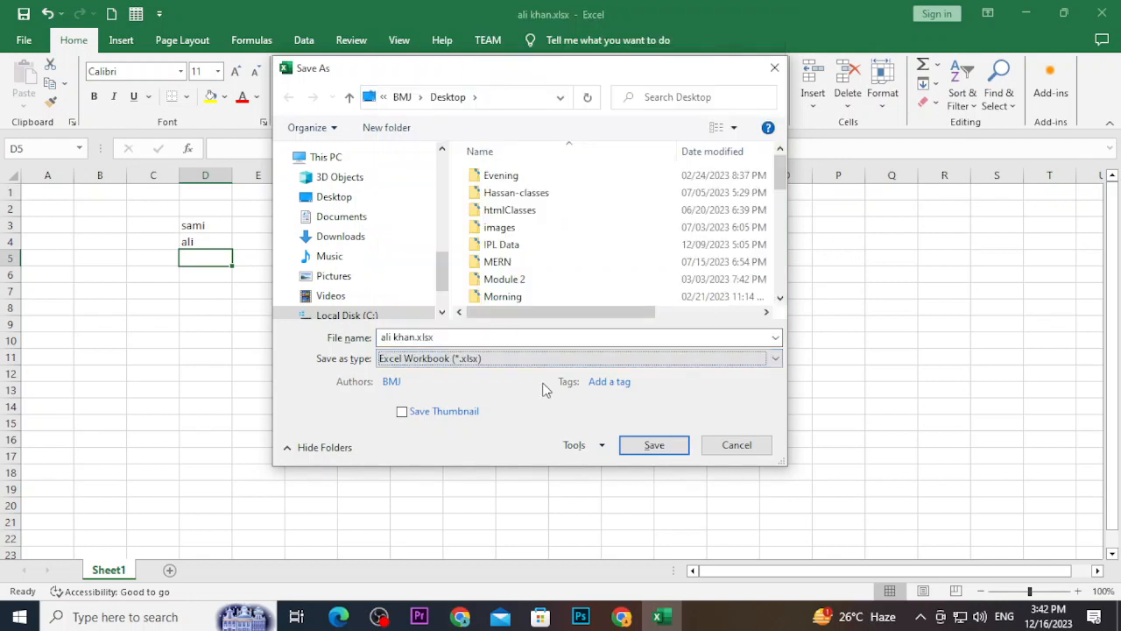
left_click(575, 446)
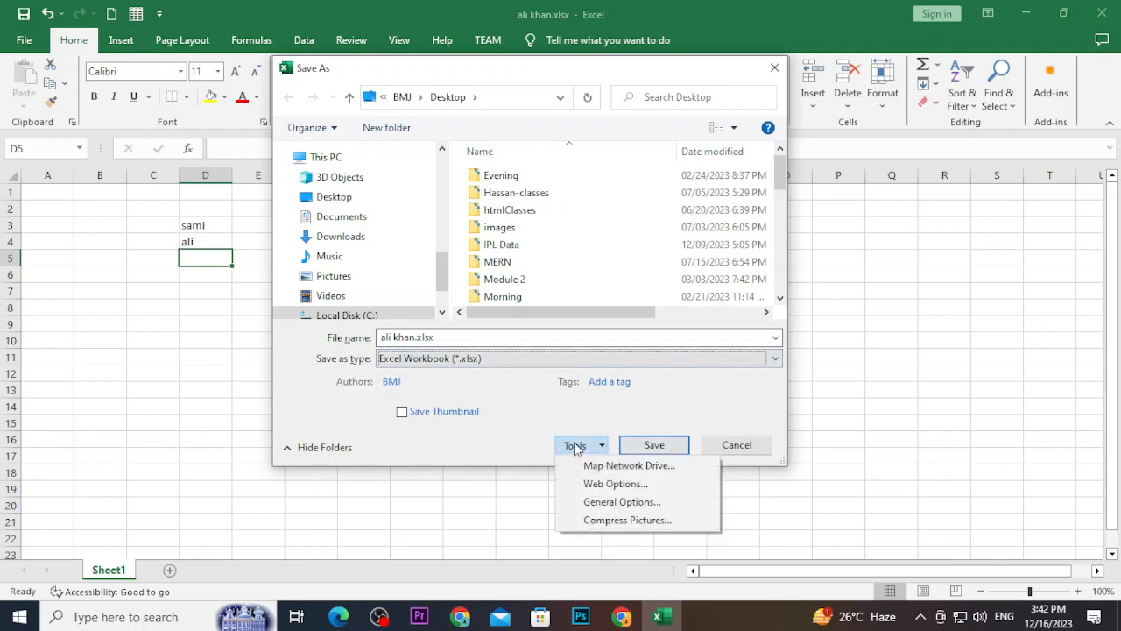
left_click(598, 503)
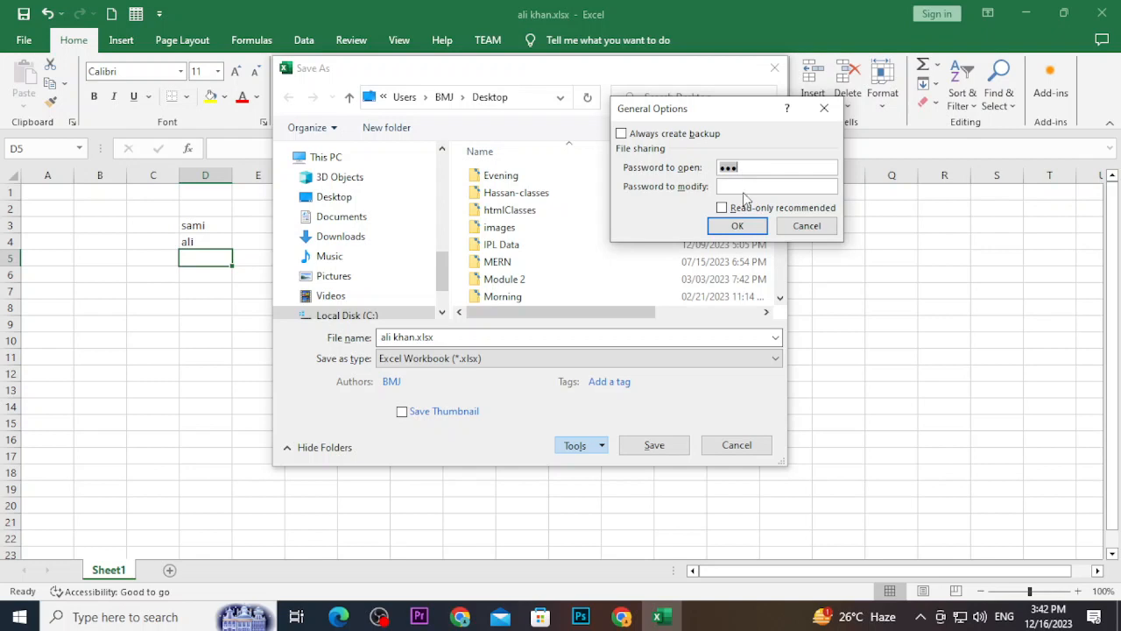
Enter a password to modify and turn on Read-only recommended in General Options
left_click(746, 185)
left_click_drag(748, 167, 710, 178)
left_click(742, 187)
type("123")
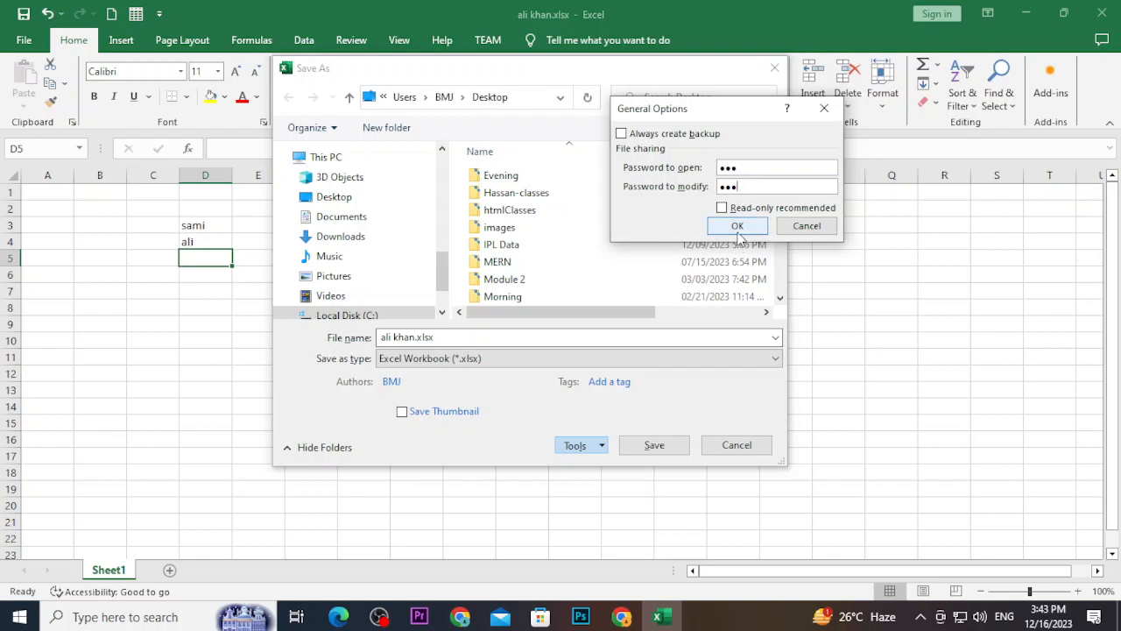
left_click(721, 208)
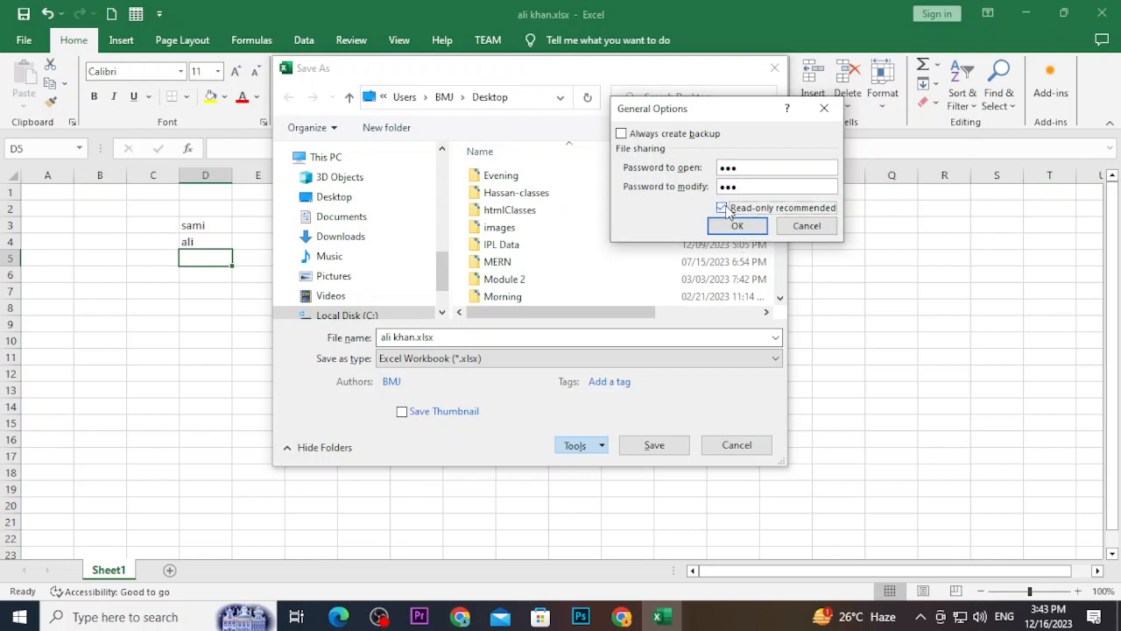
left_click(735, 228)
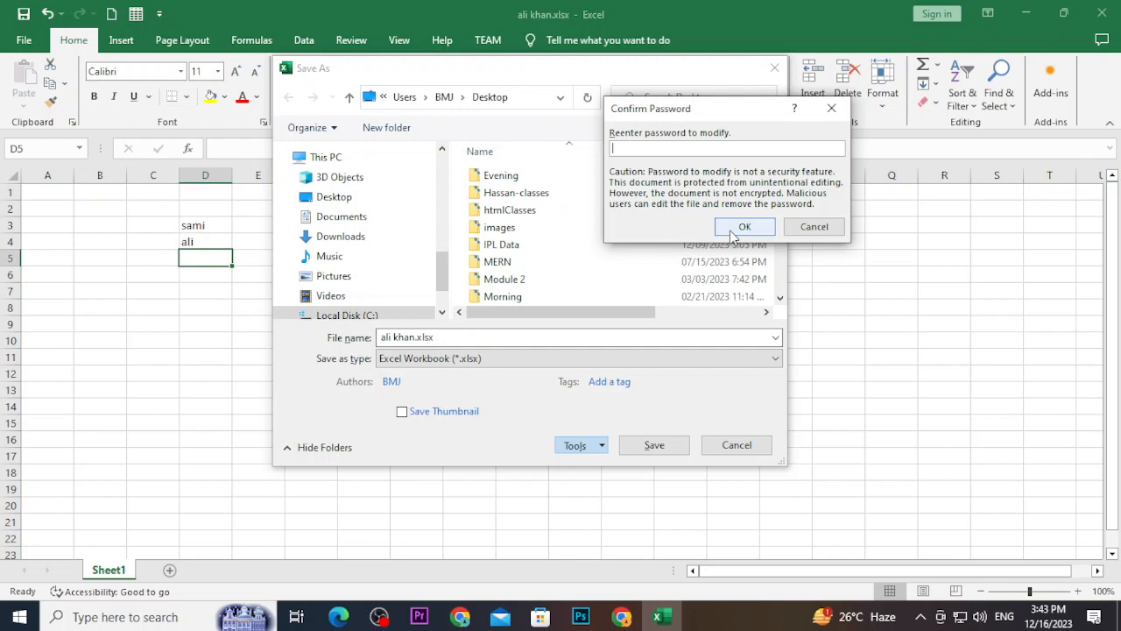
type("123")
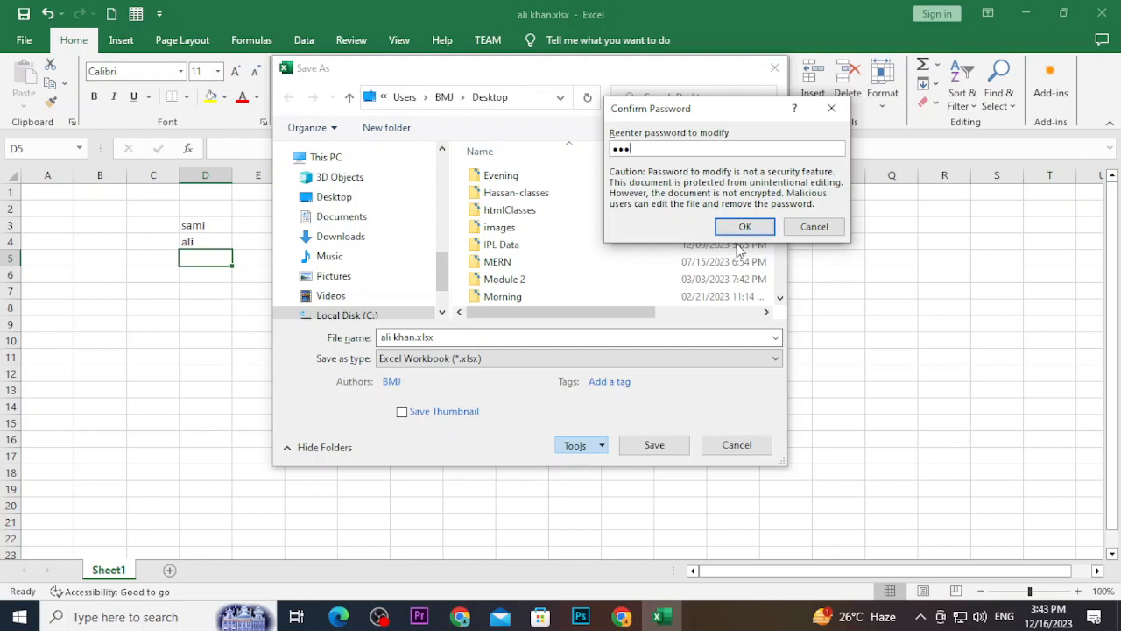
left_click(741, 229)
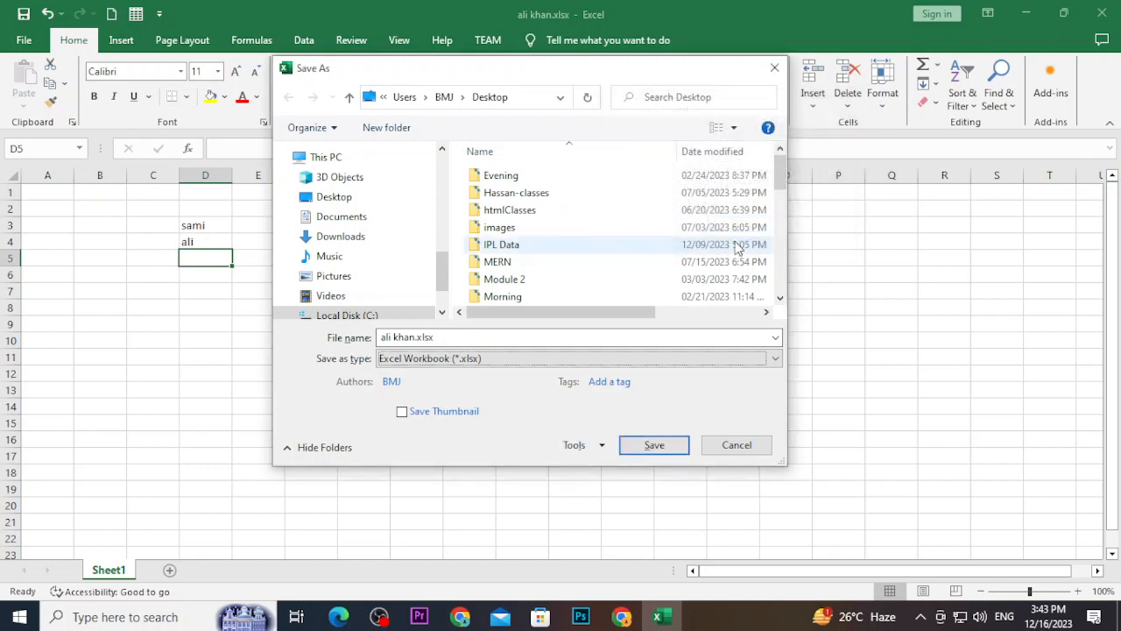
left_click(648, 446)
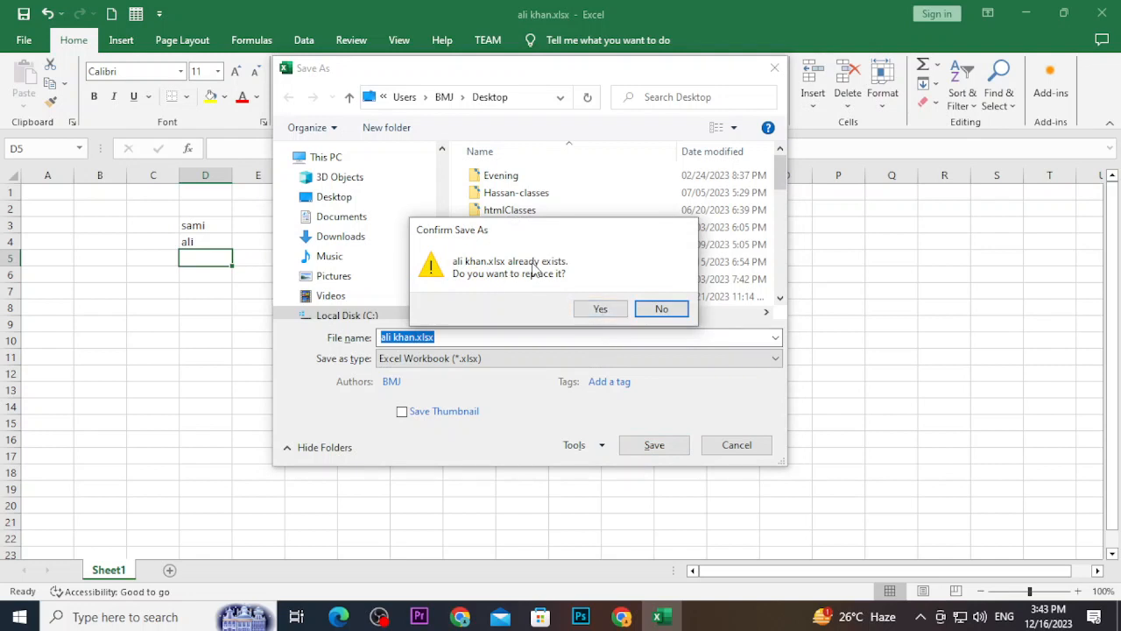
left_click(597, 310)
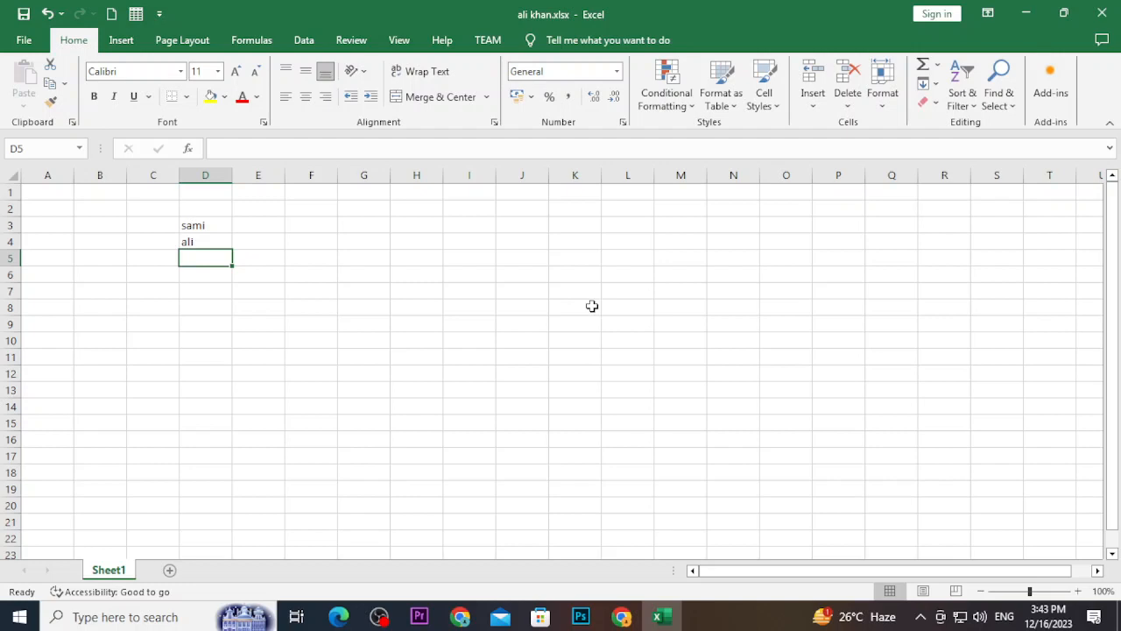
left_click(1105, 12)
right_click(1040, 322)
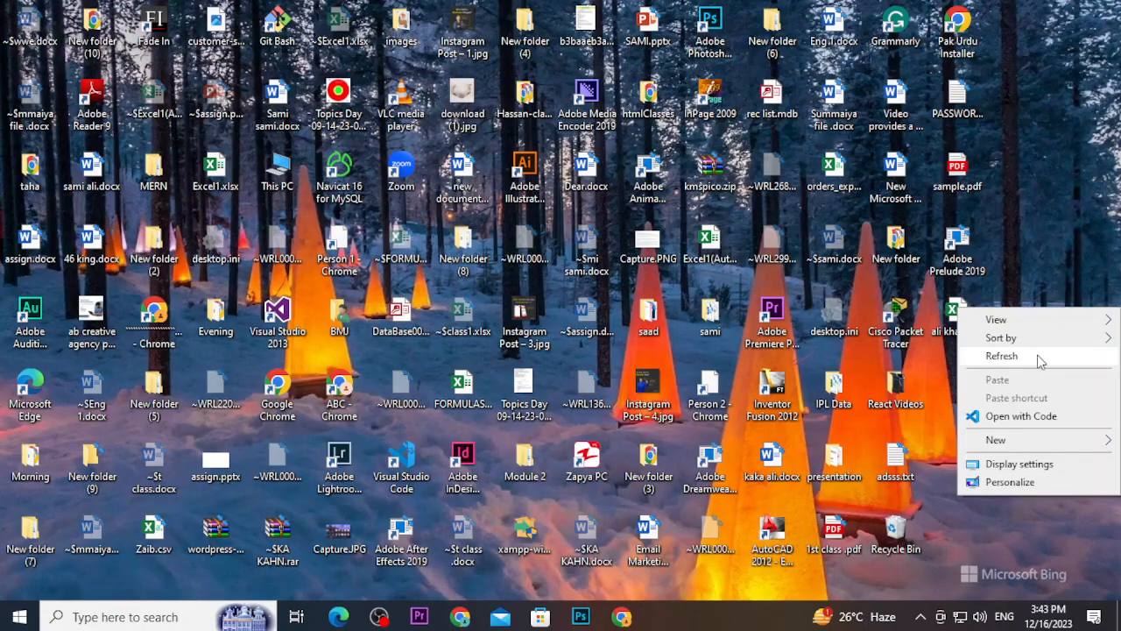
left_click(1037, 355)
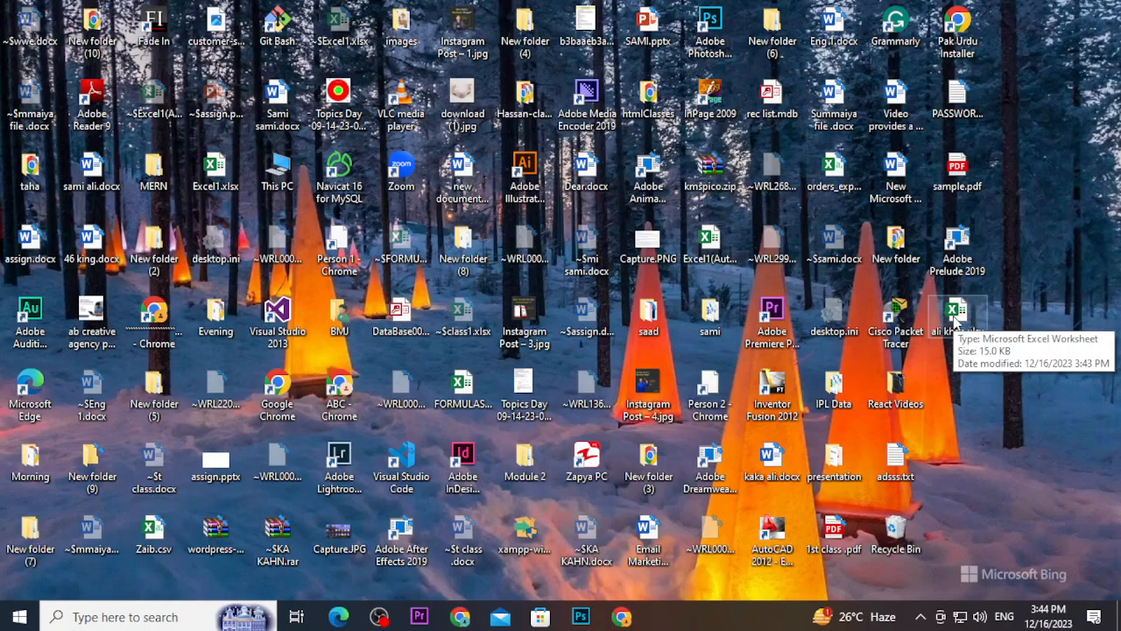
double_click(958, 320)
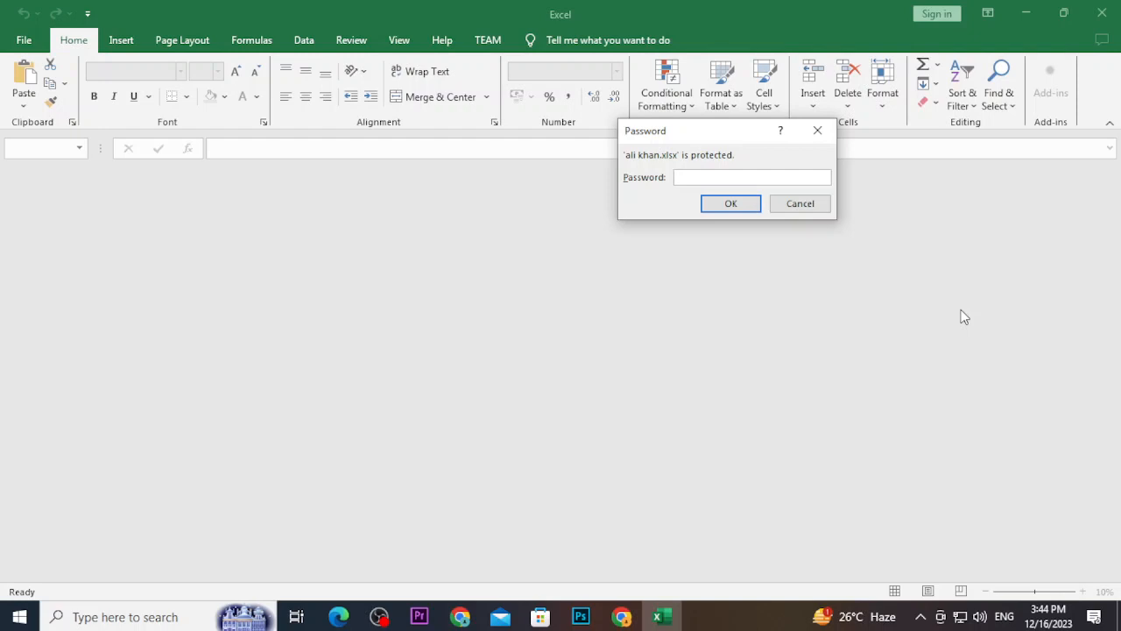
type("123")
key("Return")
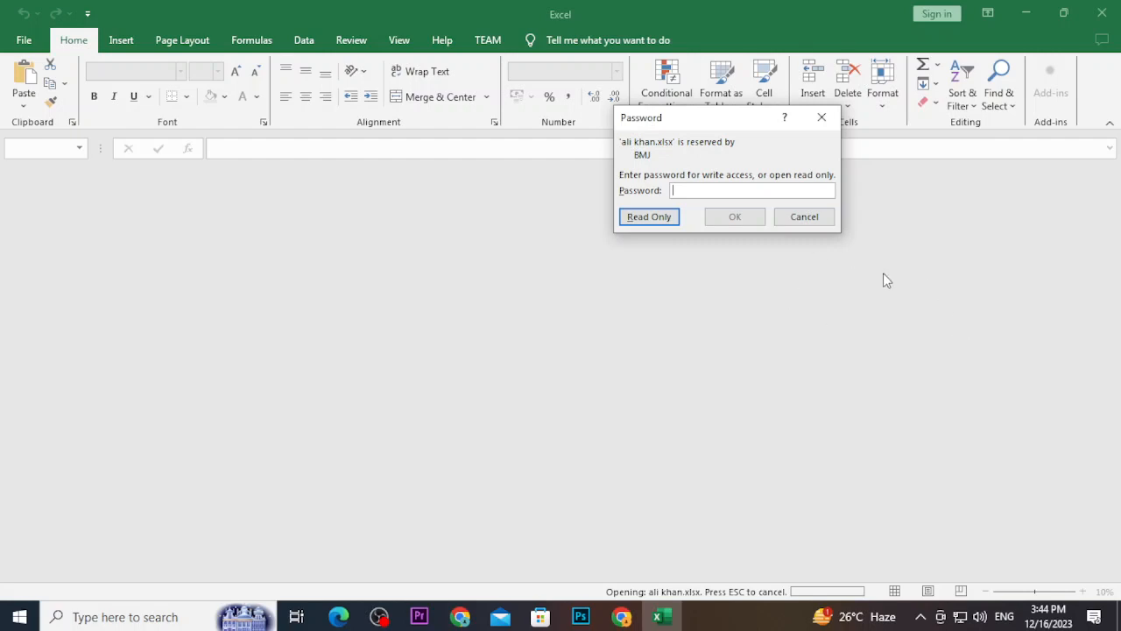
Open the workbook read-only and type five test entries into H10:H14
left_click(655, 219)
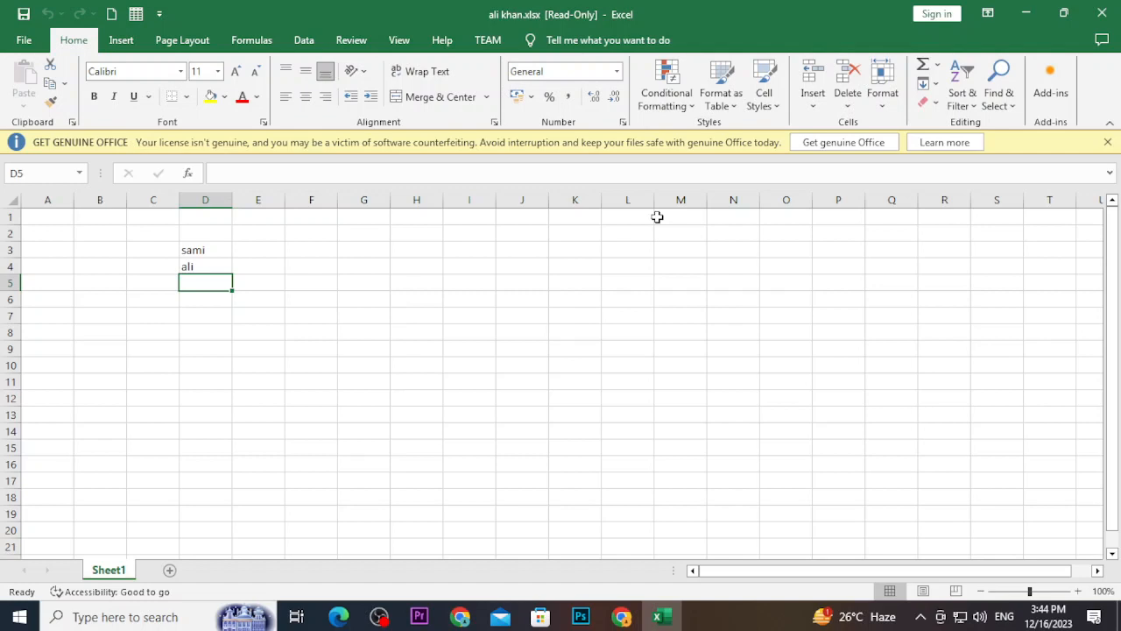
left_click(418, 368)
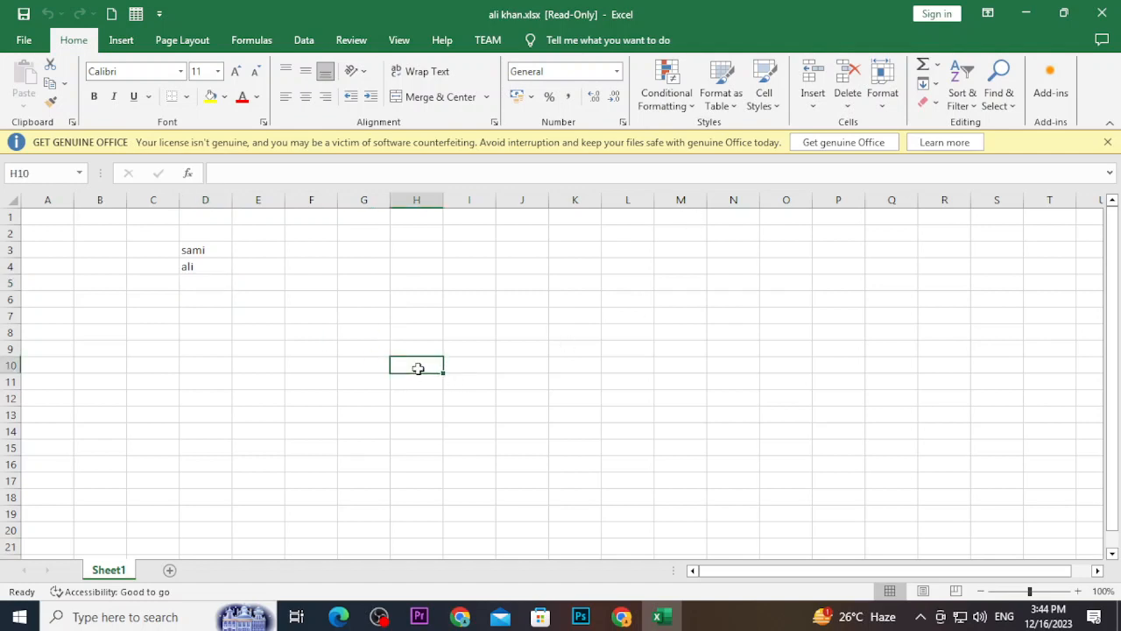
type("vdsbfdshf")
key("Return")
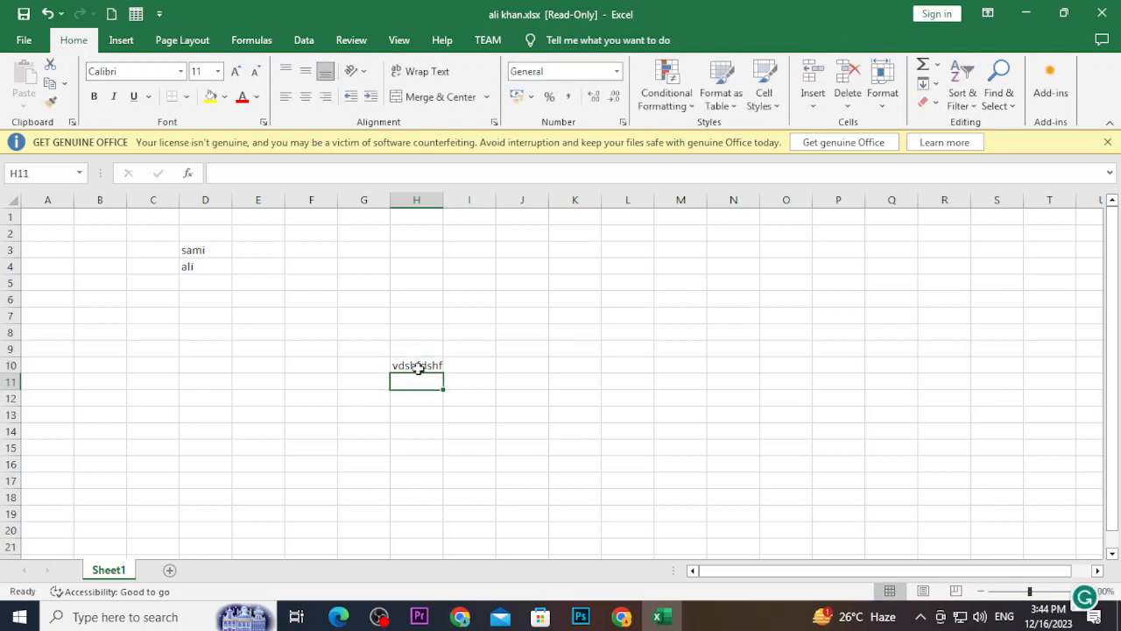
type("djnfdjsnf")
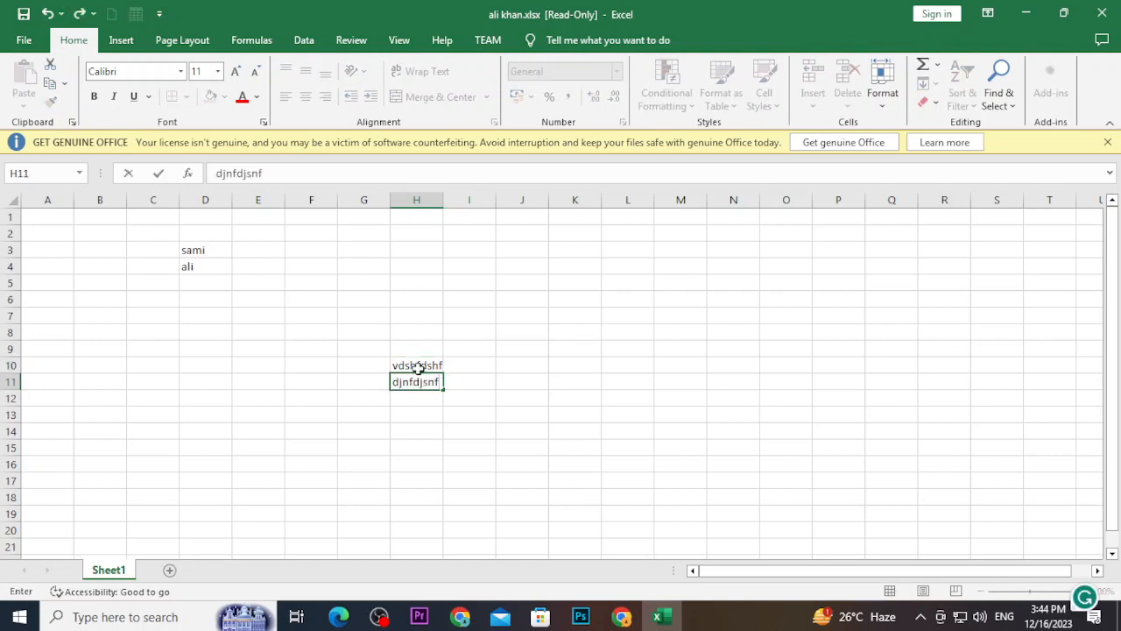
key("Return")
type("fjkdsnjfkds")
key("Return")
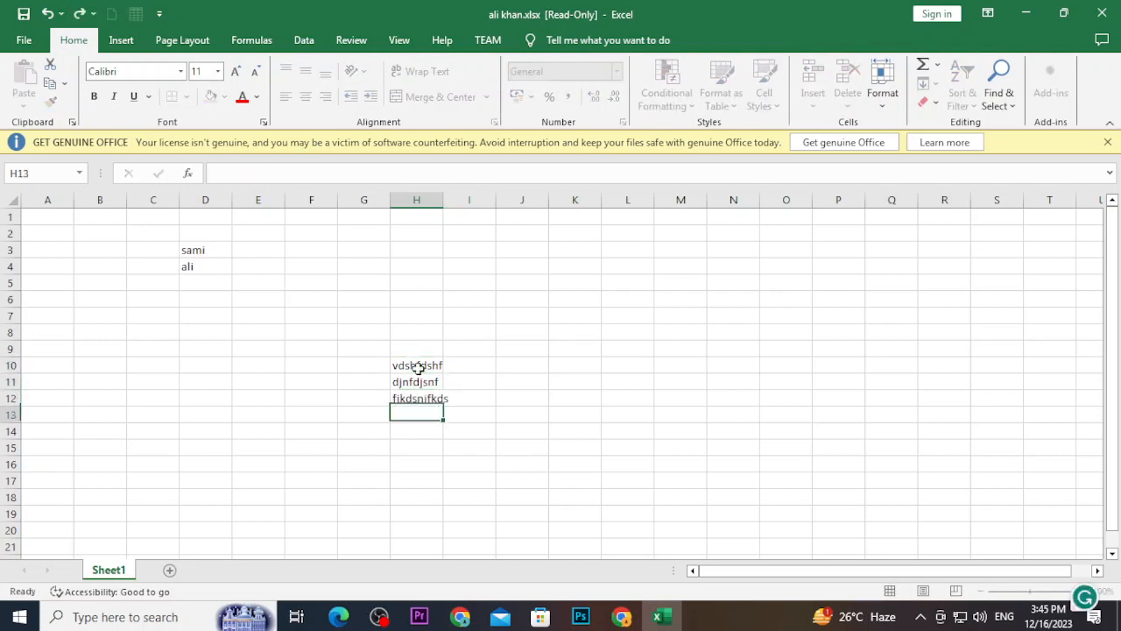
type("dmjsfkdjsf")
key("Return")
type("mdsfkjdsf")
key("Return")
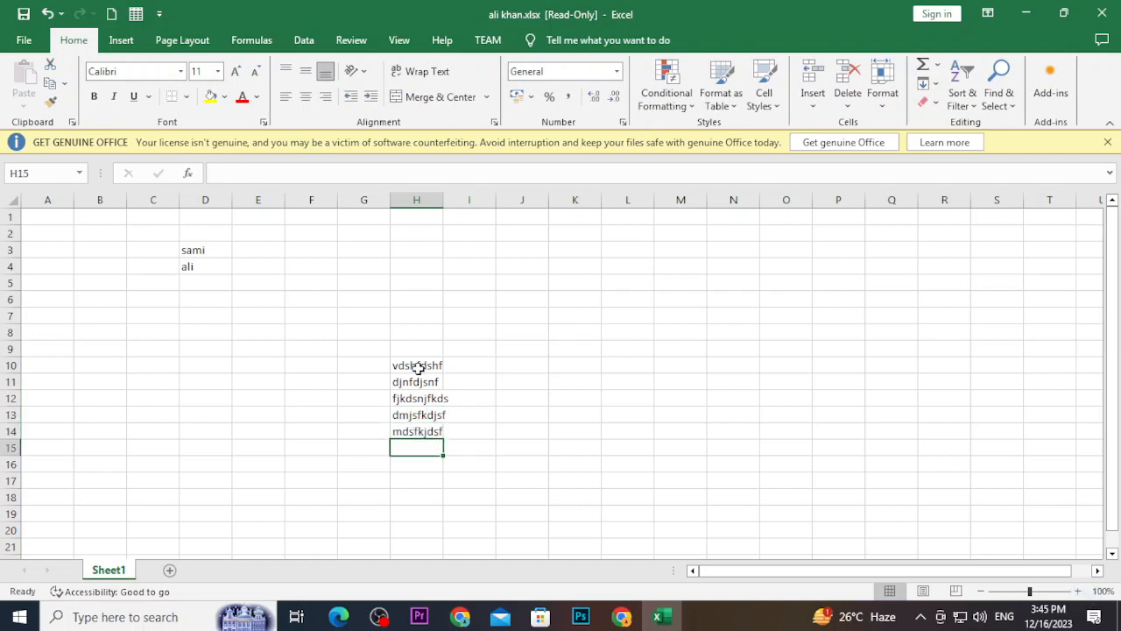
Attempt Ctrl+S, acknowledge the read-only warning, and close without saving
key("ctrl+s")
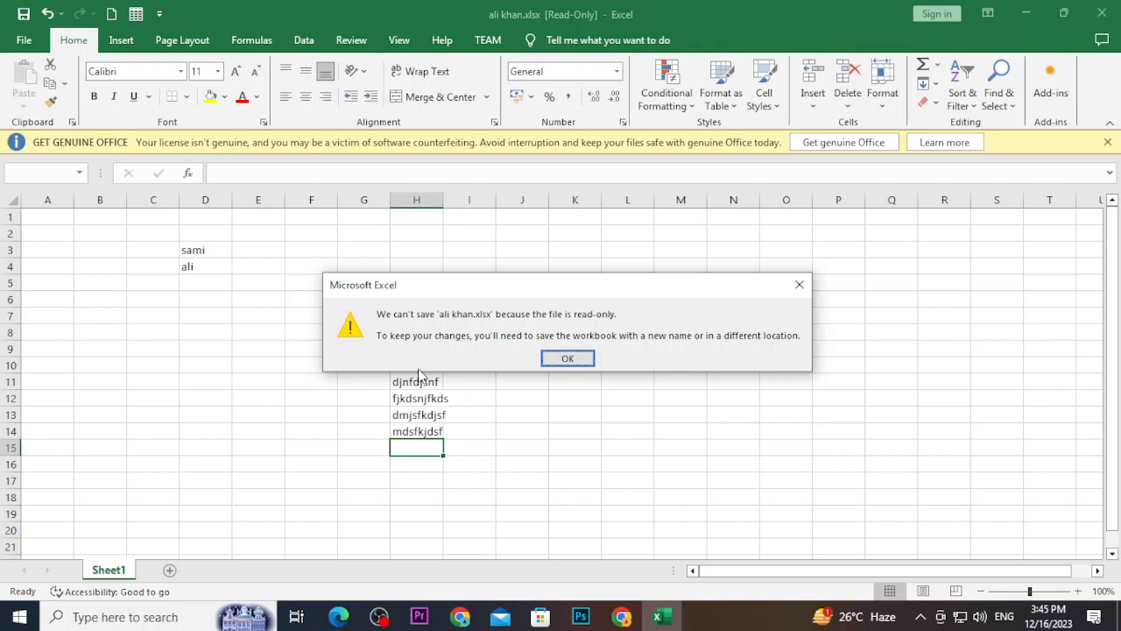
left_click(575, 357)
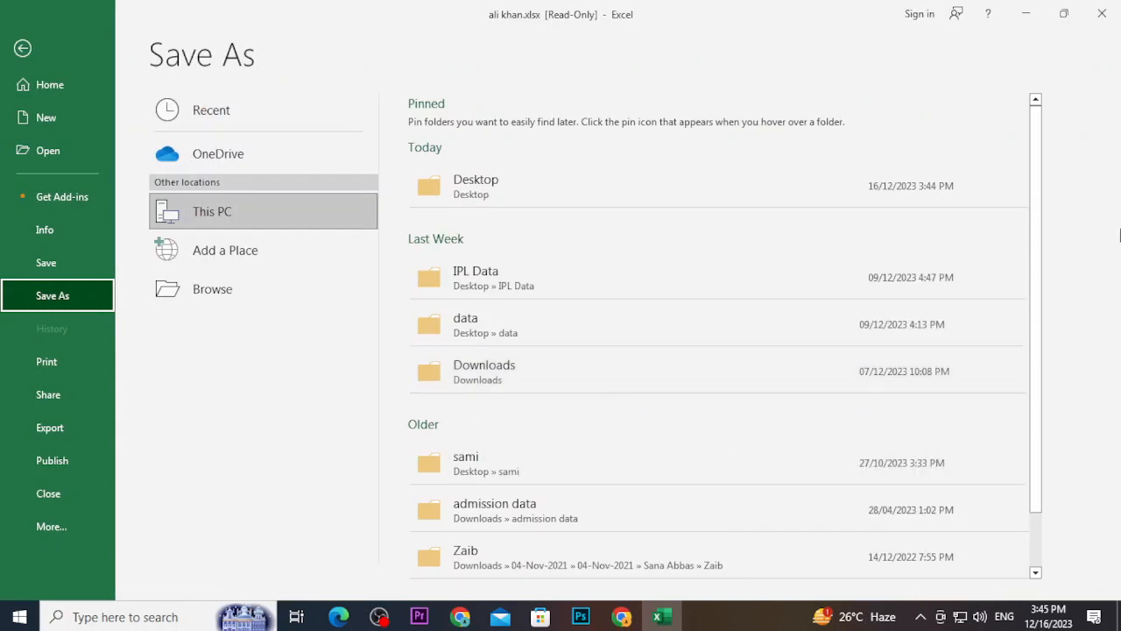
left_click(1105, 27)
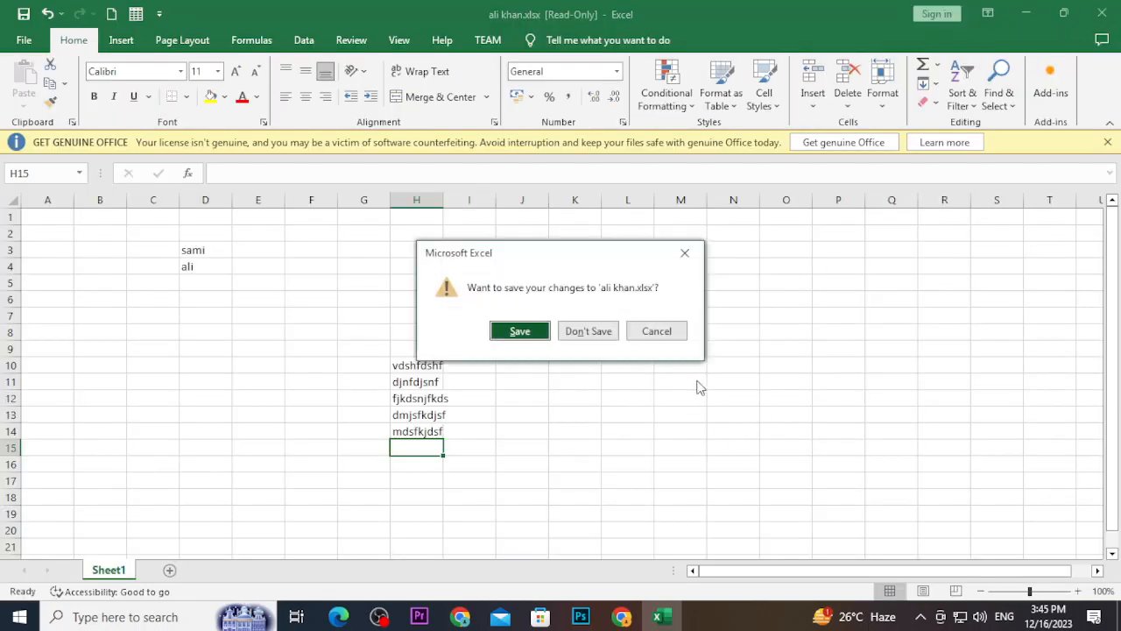
left_click(585, 333)
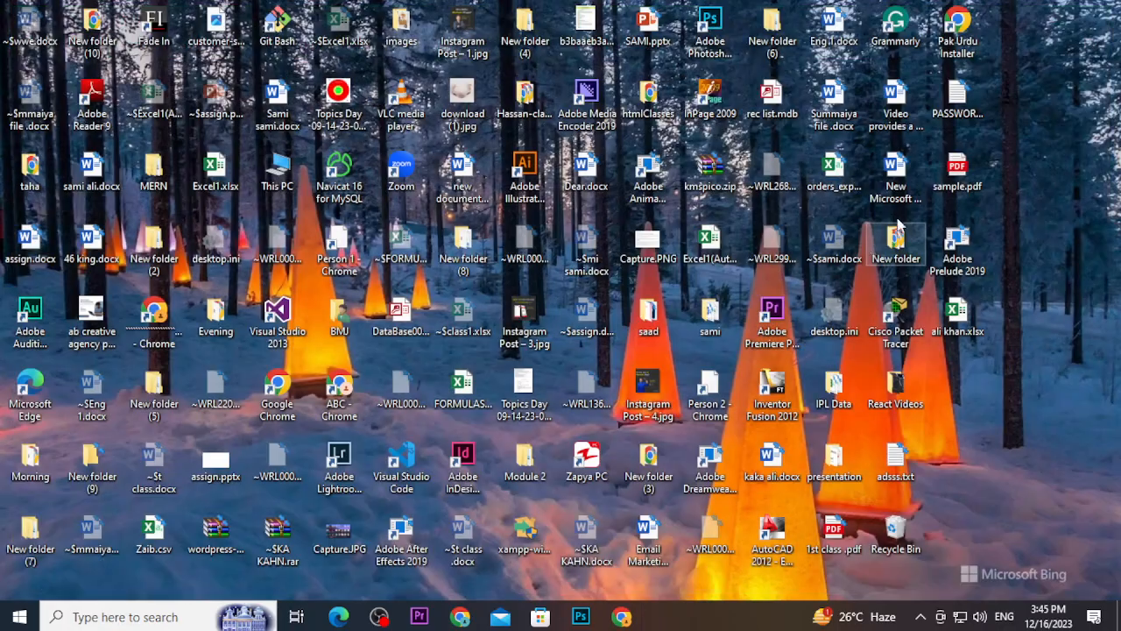
key("Return")
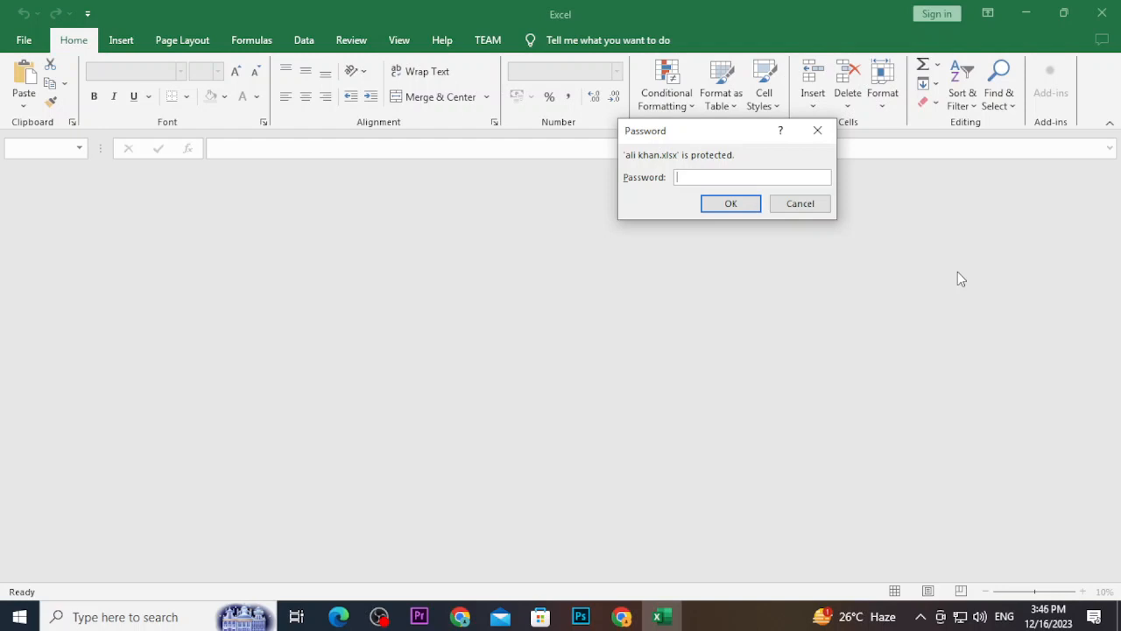
type("1234")
key("Return")
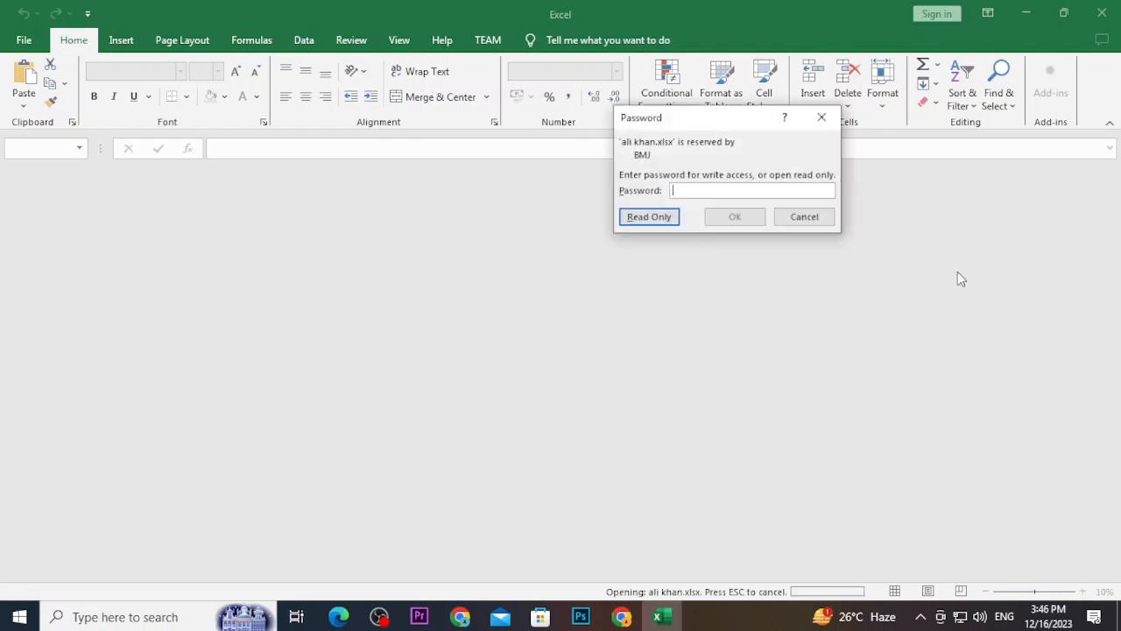
type("1234")
key("Return")
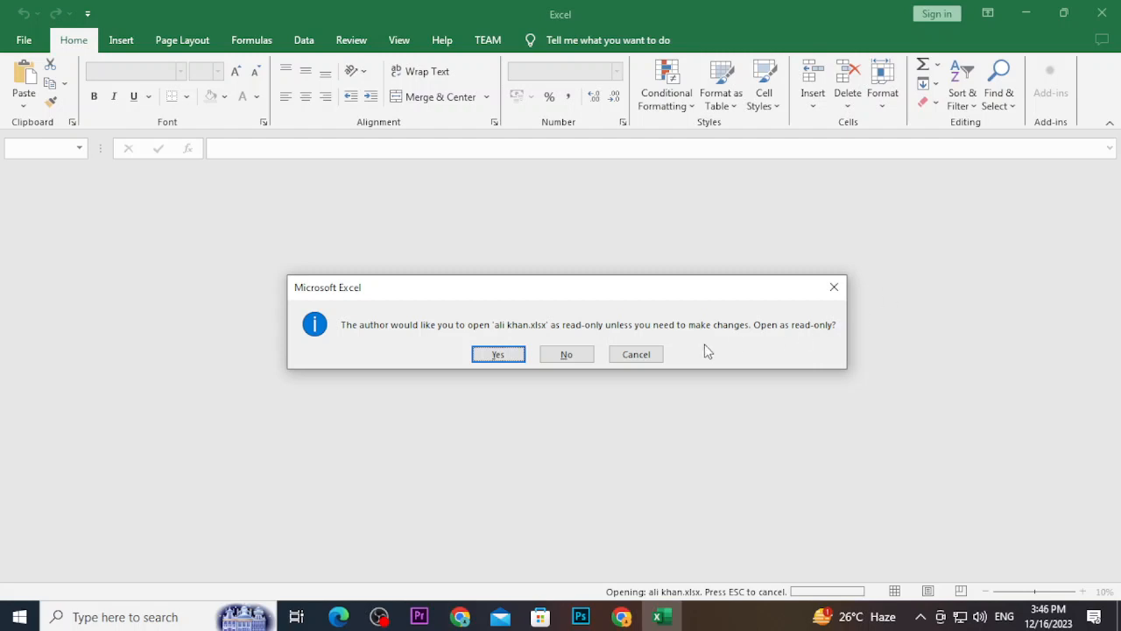
left_click(566, 354)
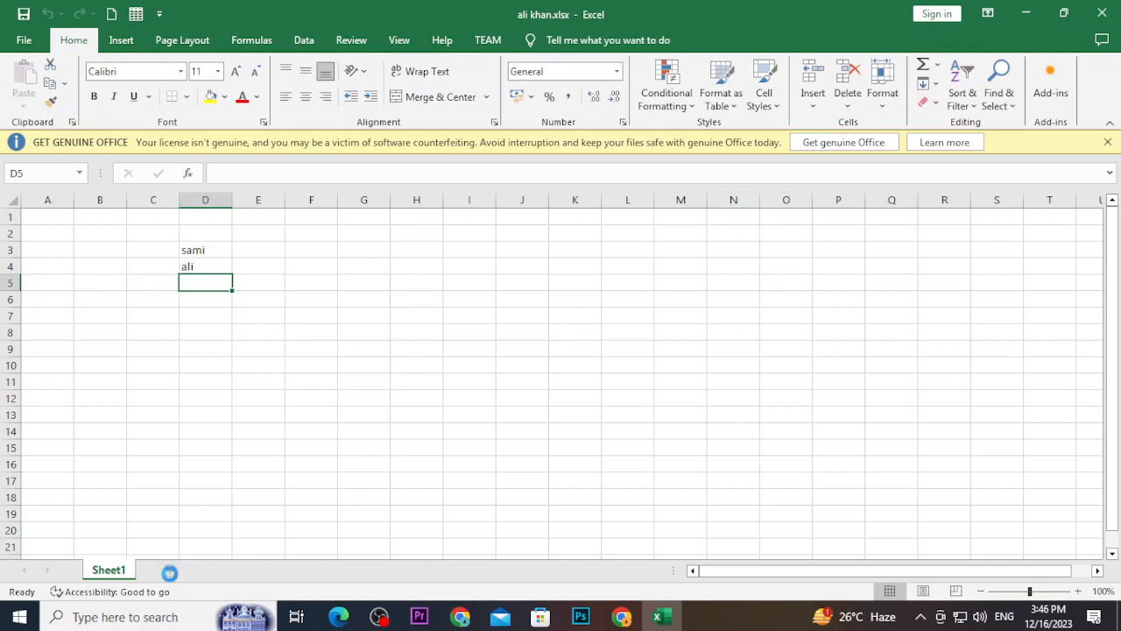
Add three new sheets and rename the first two tabs 1 and 2
left_click(170, 571)
left_click(220, 573)
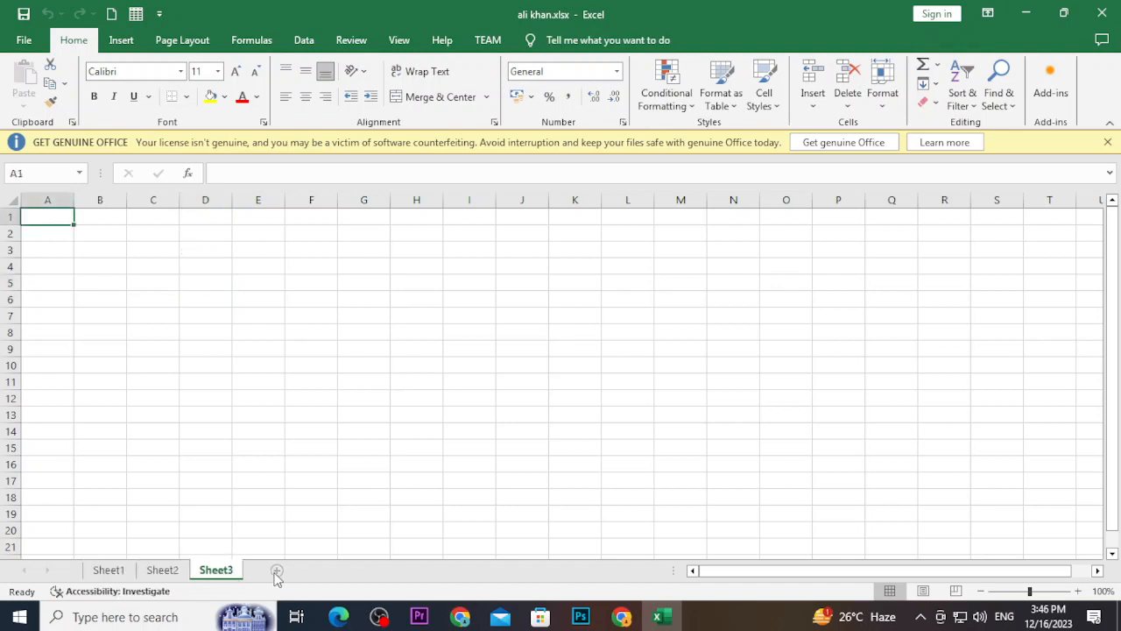
left_click(275, 572)
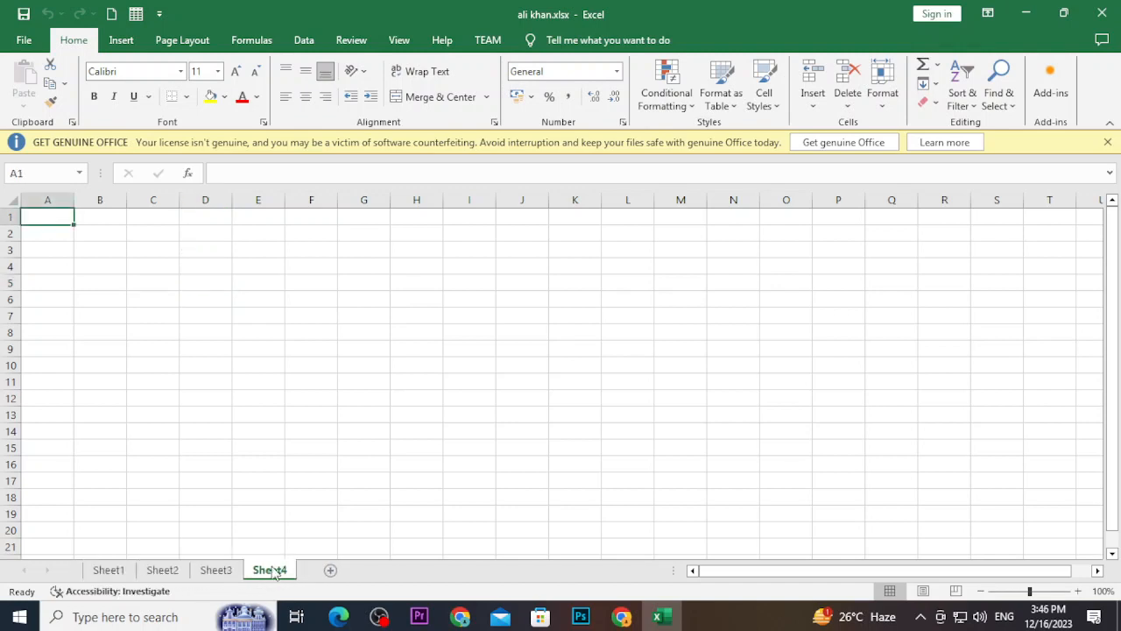
right_click(123, 573)
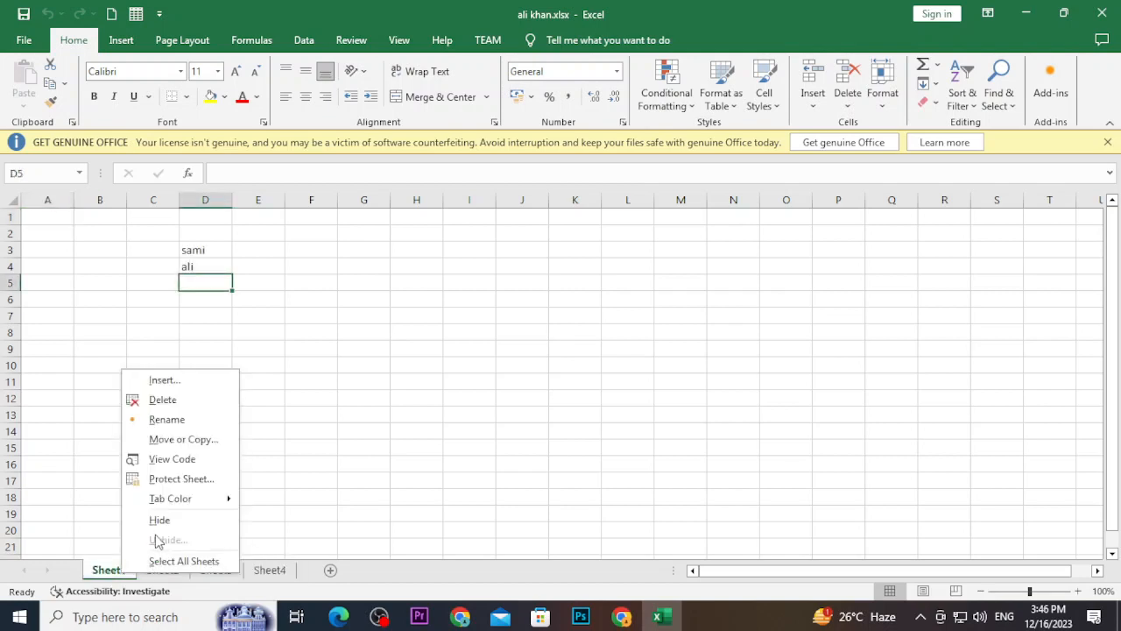
left_click(164, 418)
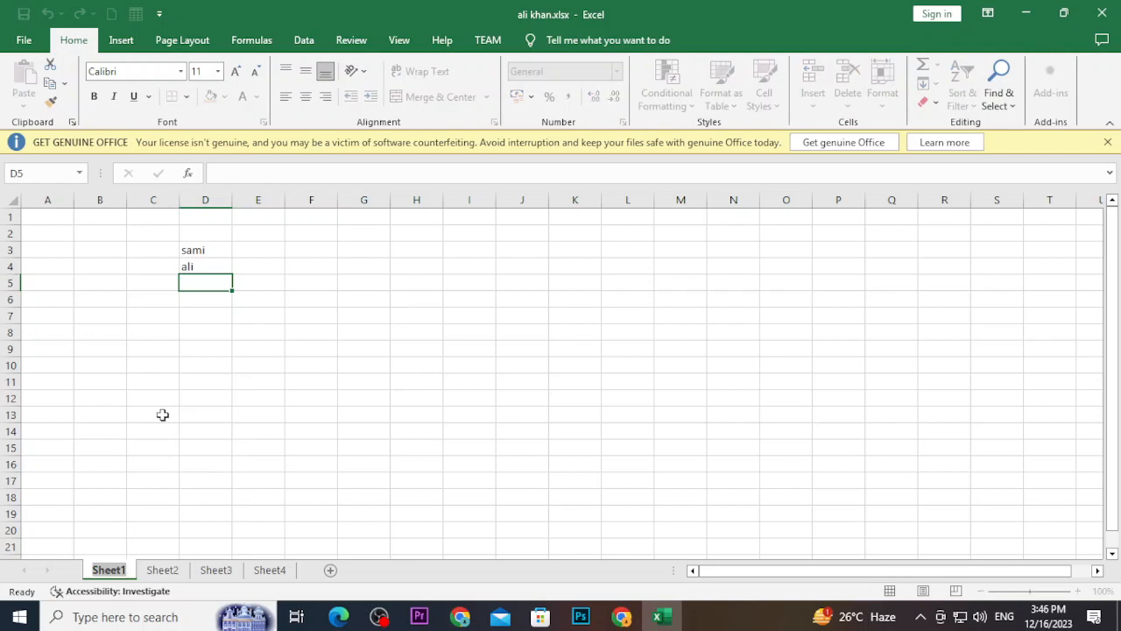
type("1")
key("Return")
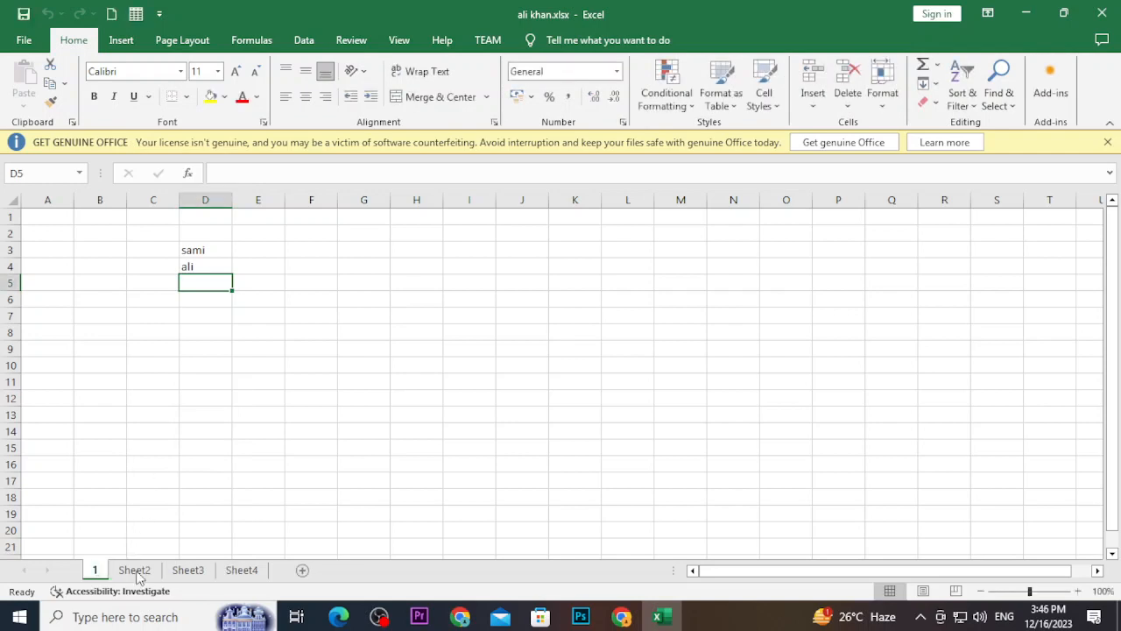
right_click(134, 570)
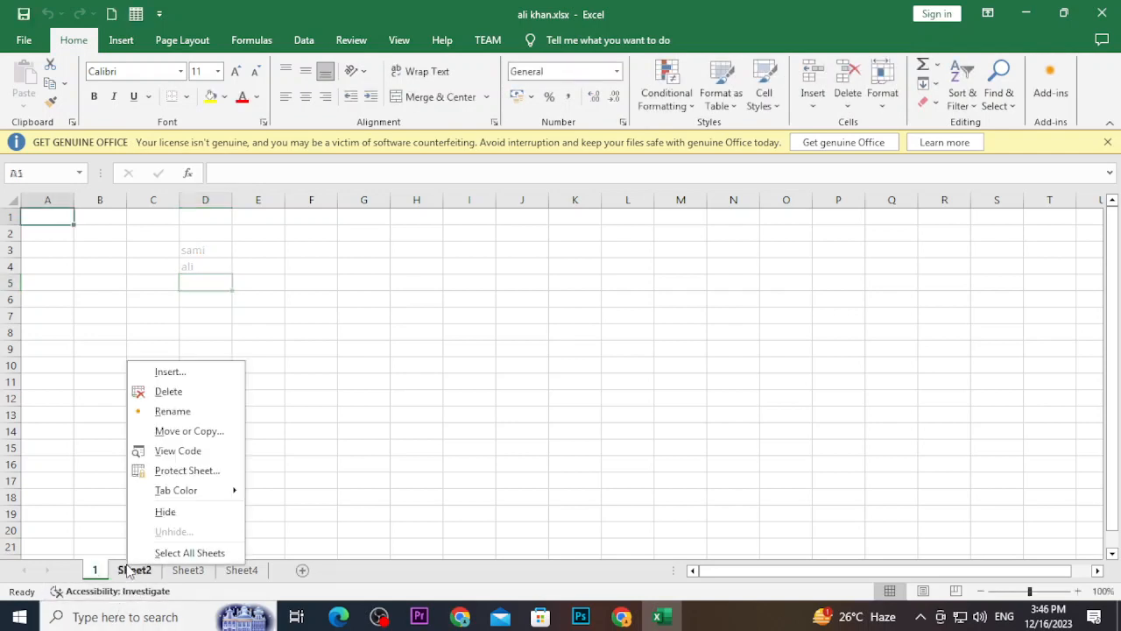
left_click(198, 418)
type("2")
key("Return")
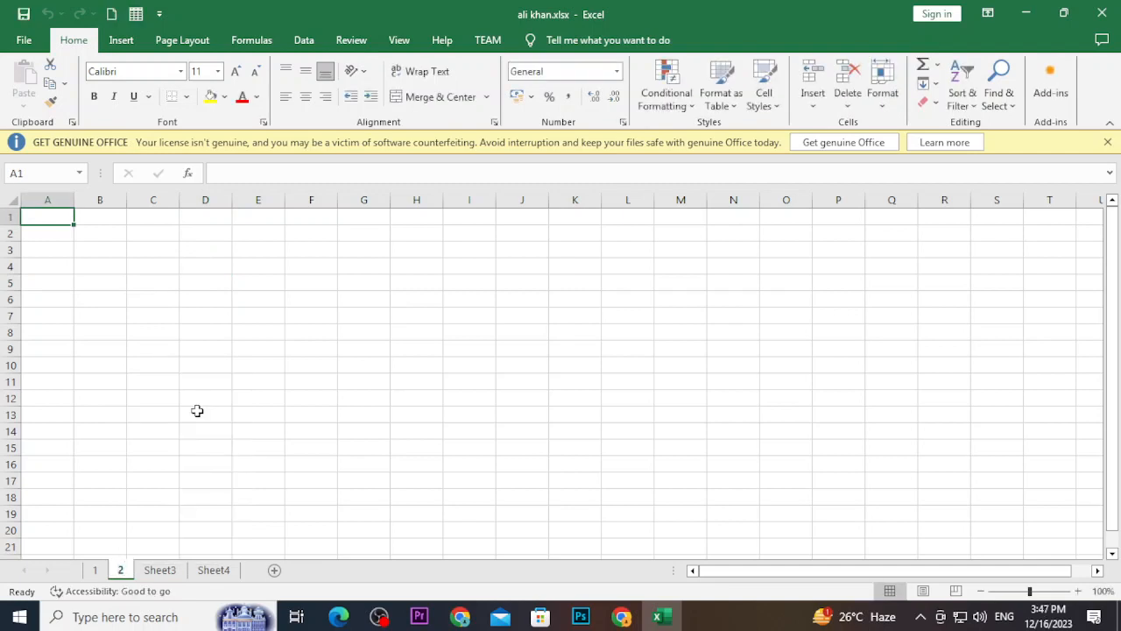
Rename the remaining tabs 3 and 4, then drag sheet 3 ahead of sheet 1
left_click(159, 570)
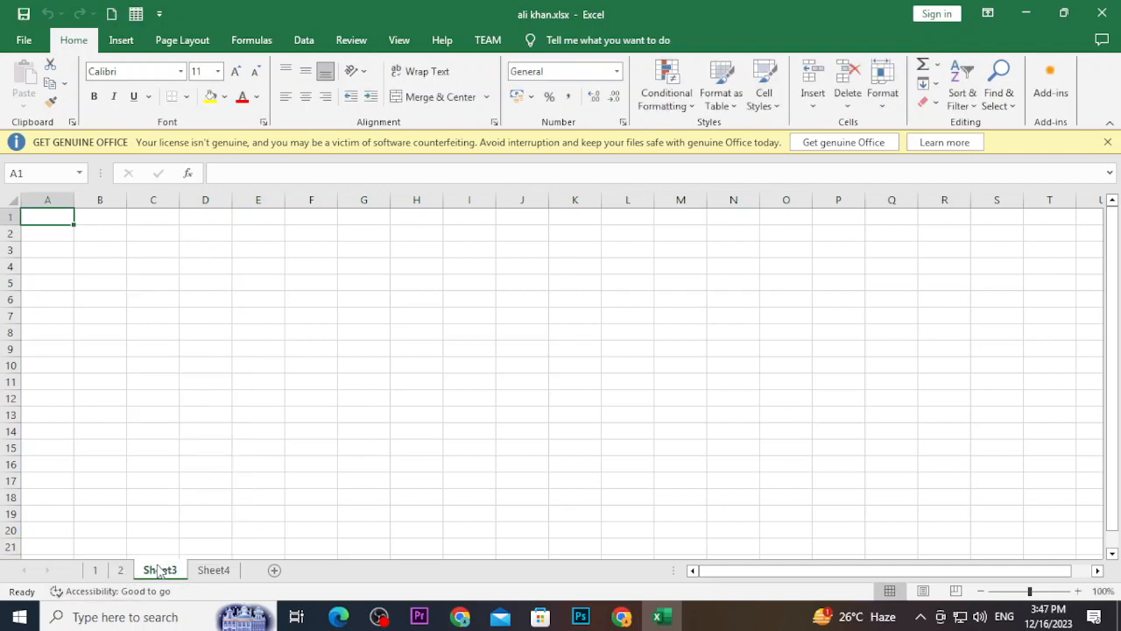
key("F2")
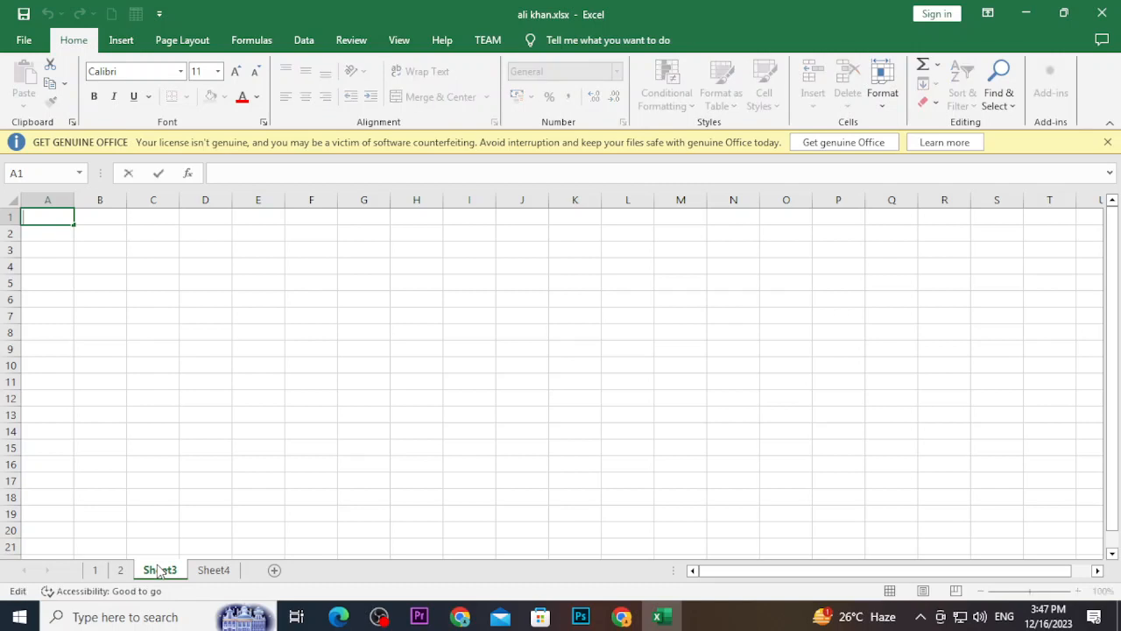
key("F2")
right_click(159, 570)
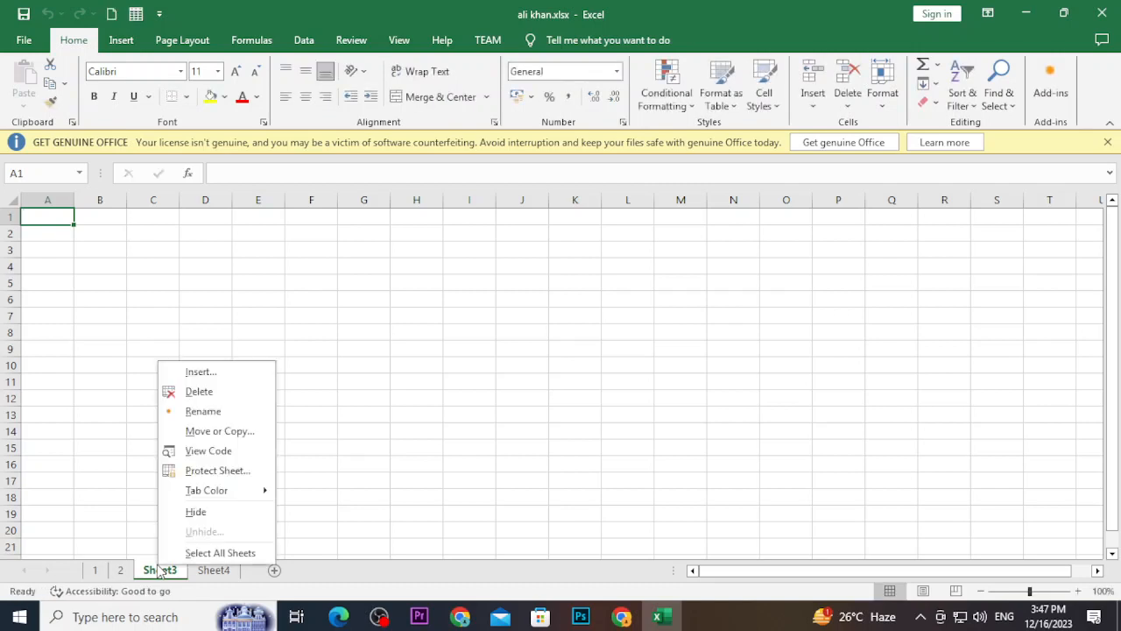
left_click(180, 408)
type("3")
key("Return")
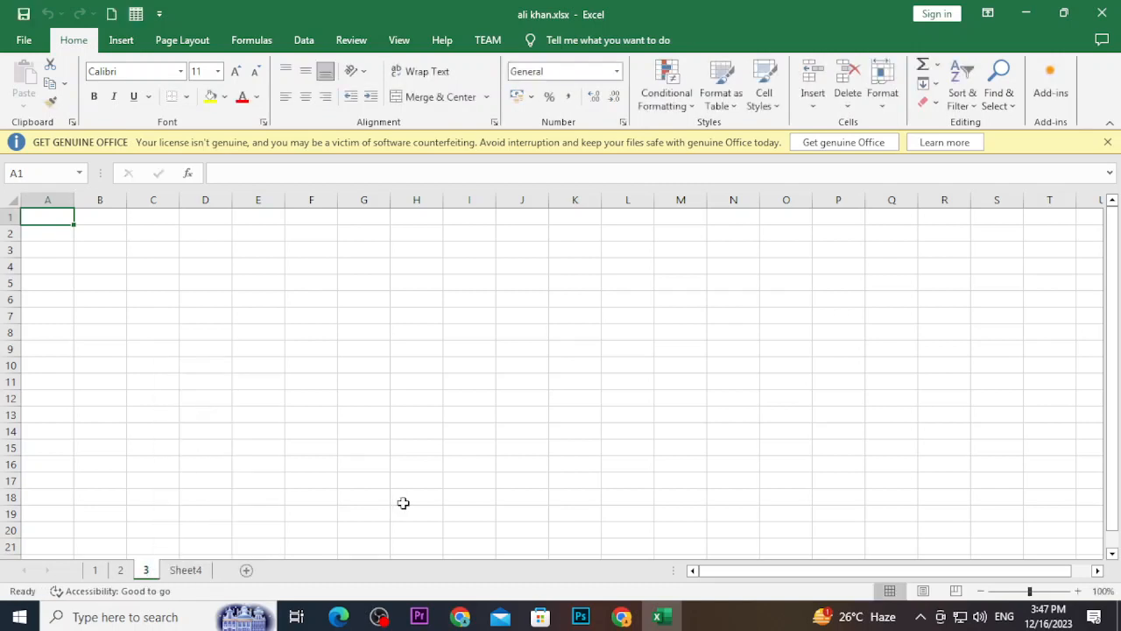
left_click(175, 570)
right_click(175, 570)
left_click(198, 410)
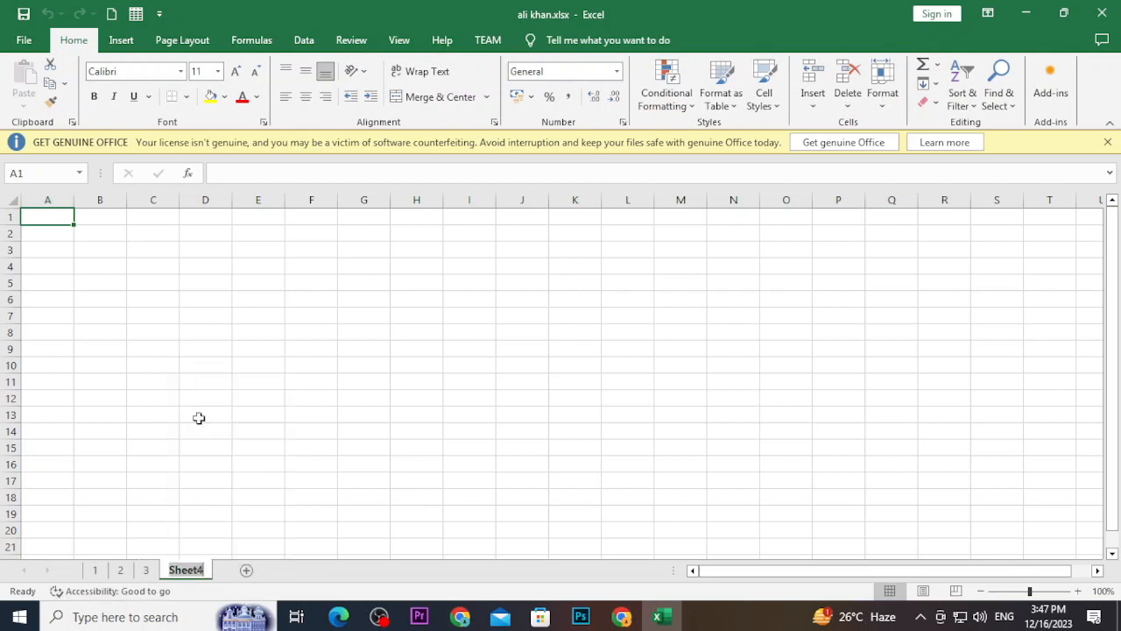
type("4")
key("Return")
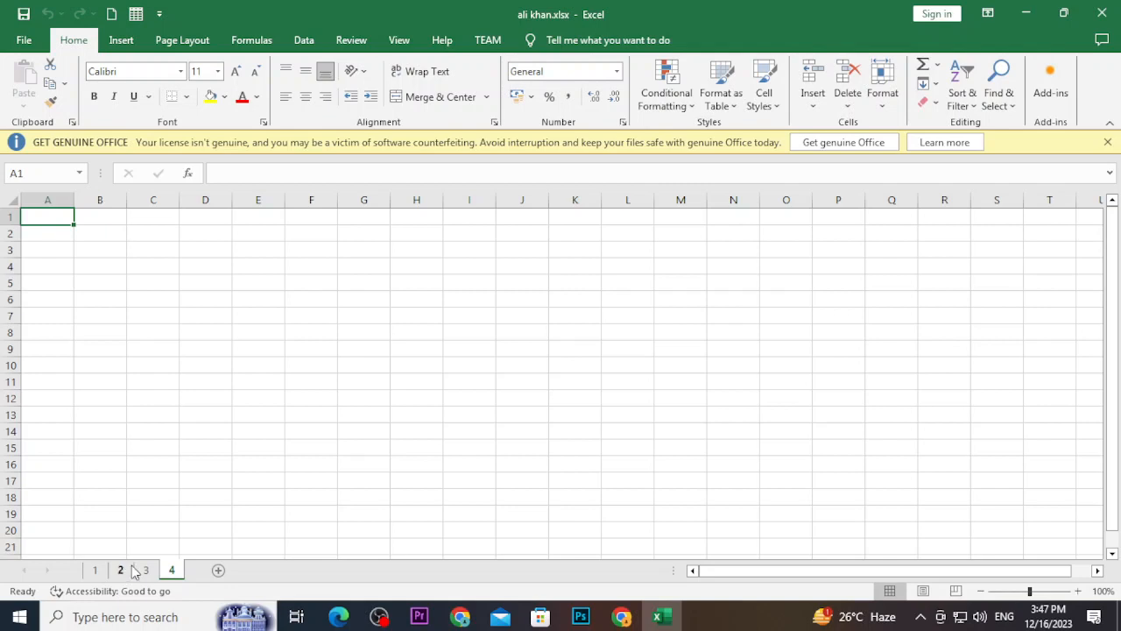
left_click(146, 570)
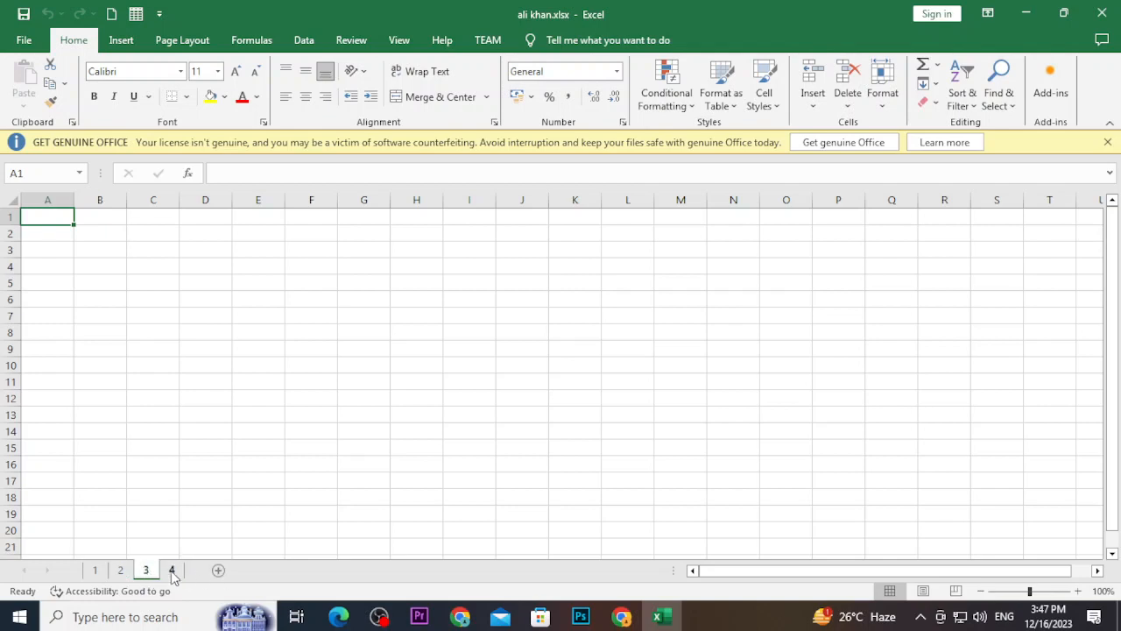
left_click_drag(158, 572, 94, 578)
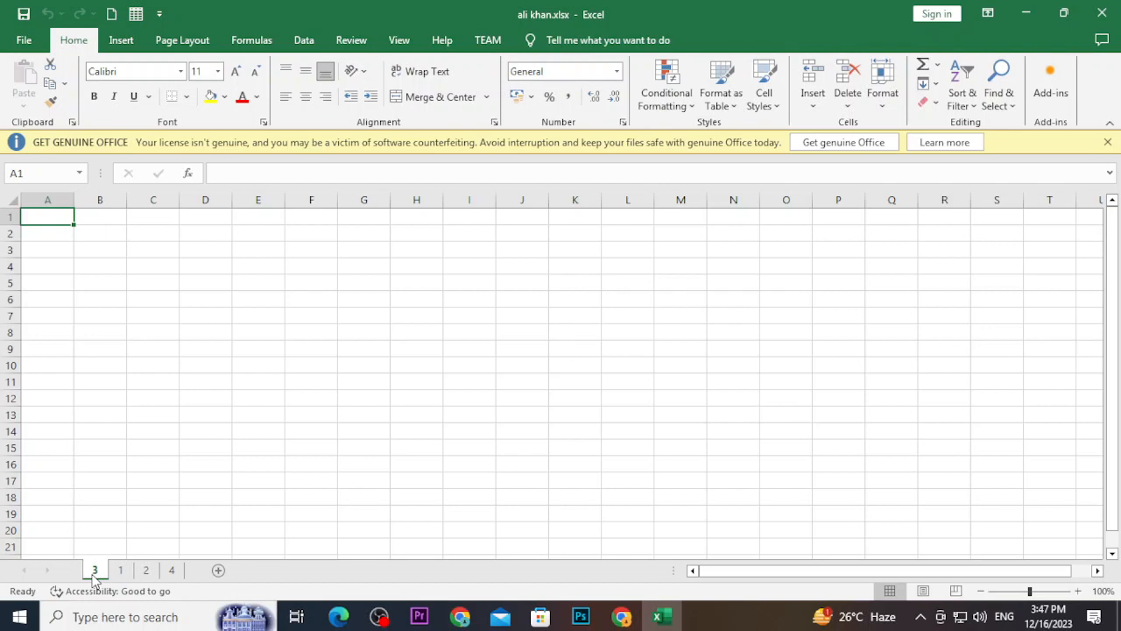
Colour sheet 3's tab light green
right_click(98, 576)
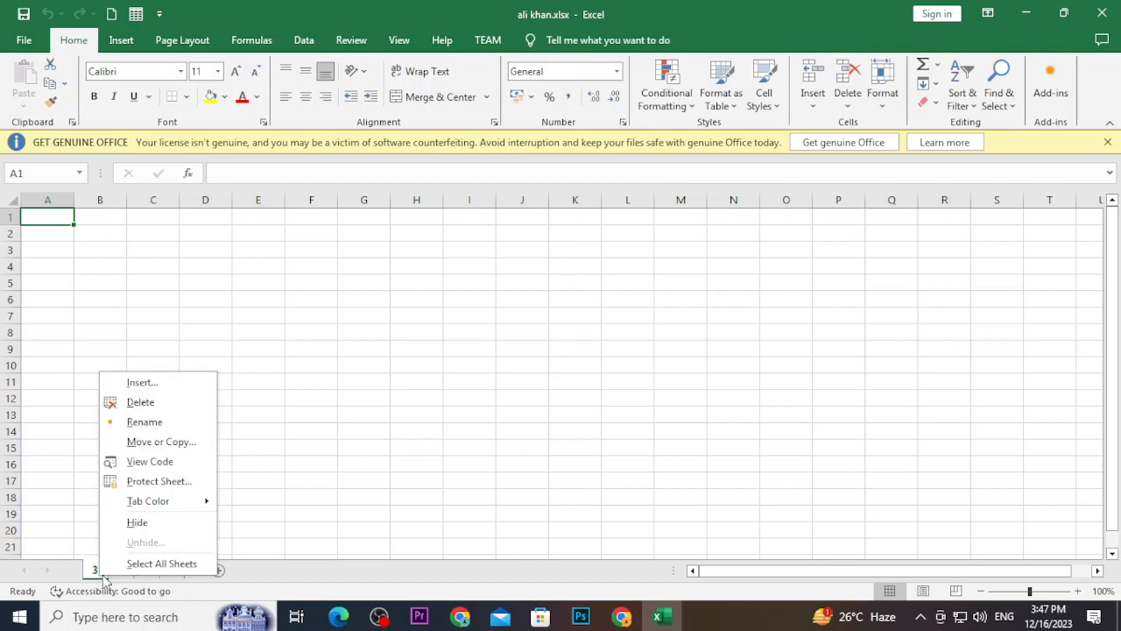
mouse_move(170, 503)
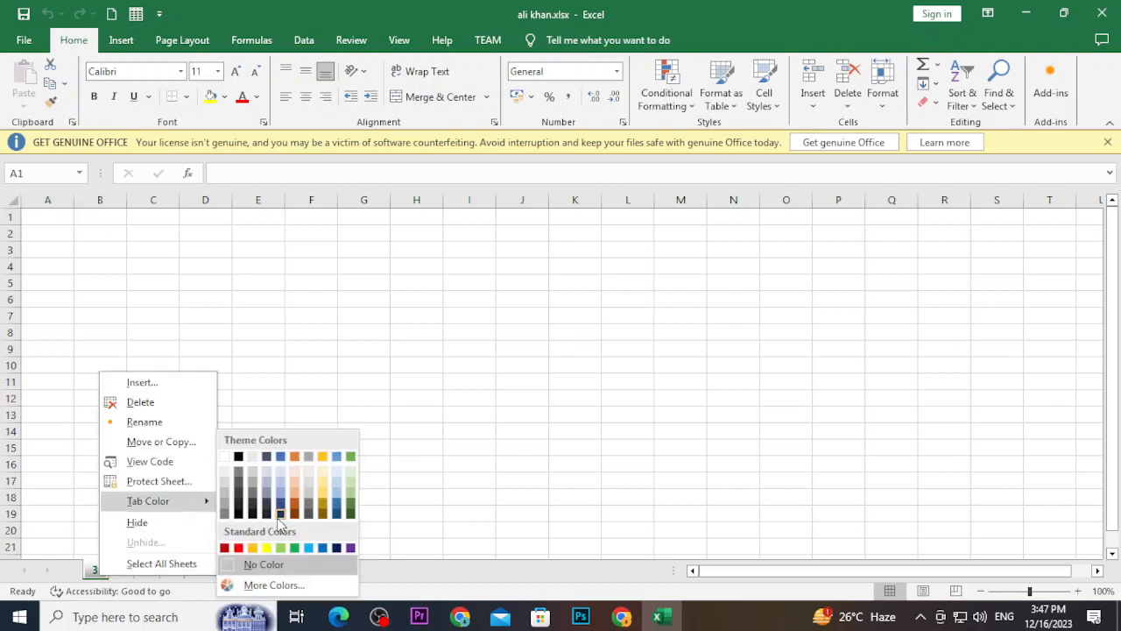
left_click(282, 548)
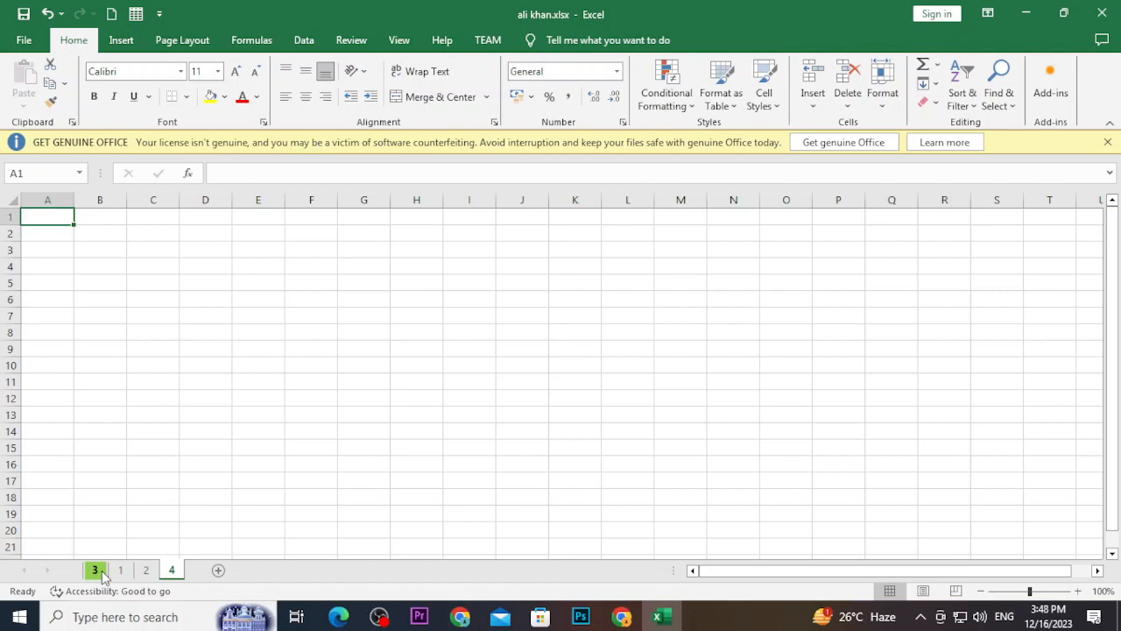
Dismiss sheet 4's tab menu and go to the File backstage
right_click(170, 577)
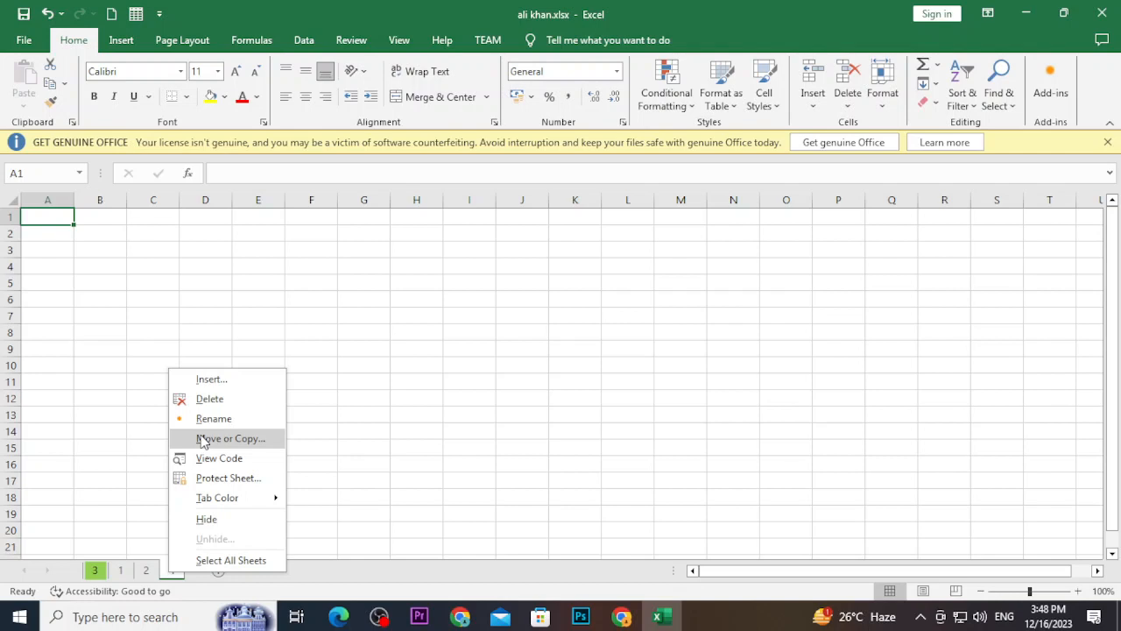
key("Escape")
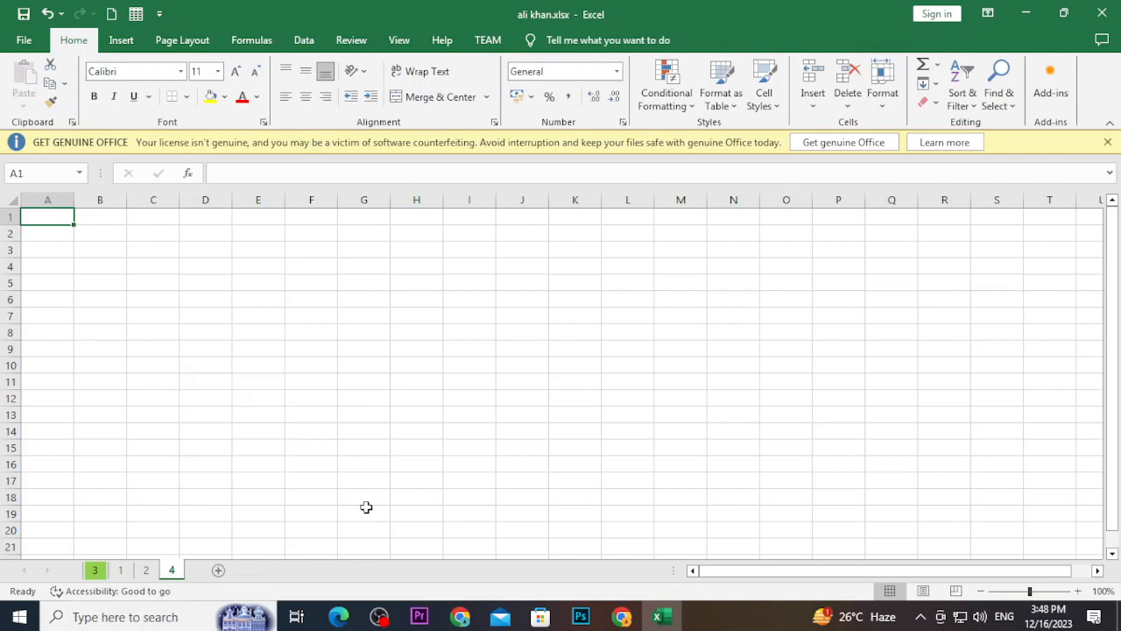
left_click(25, 44)
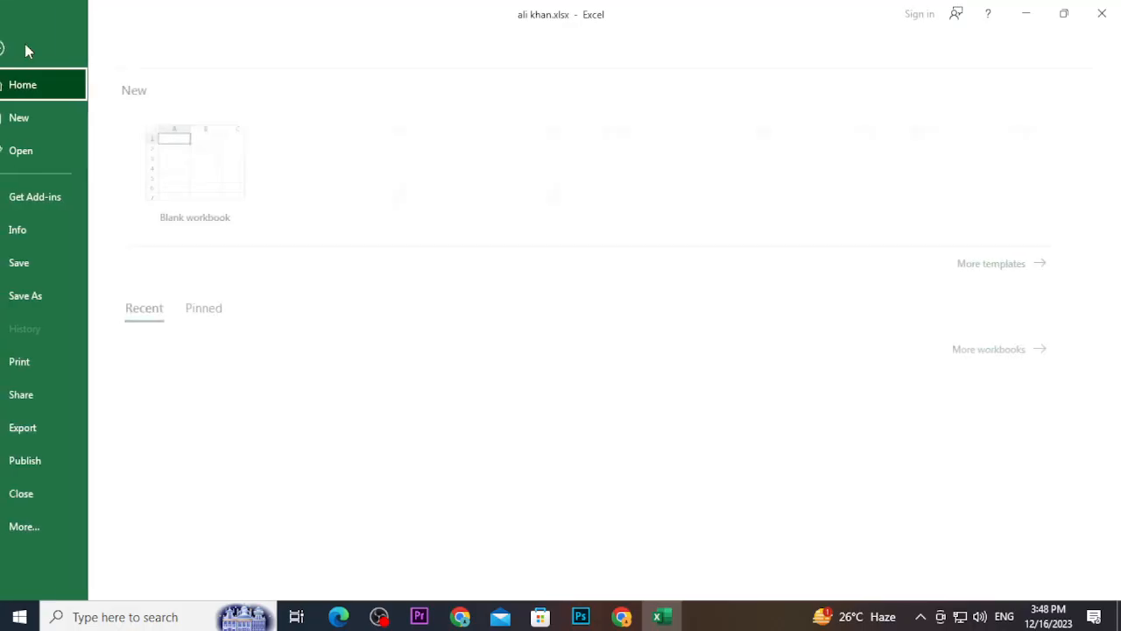
Under File > Info, apply Protect Workbook Structure with Structure checked
left_click(48, 230)
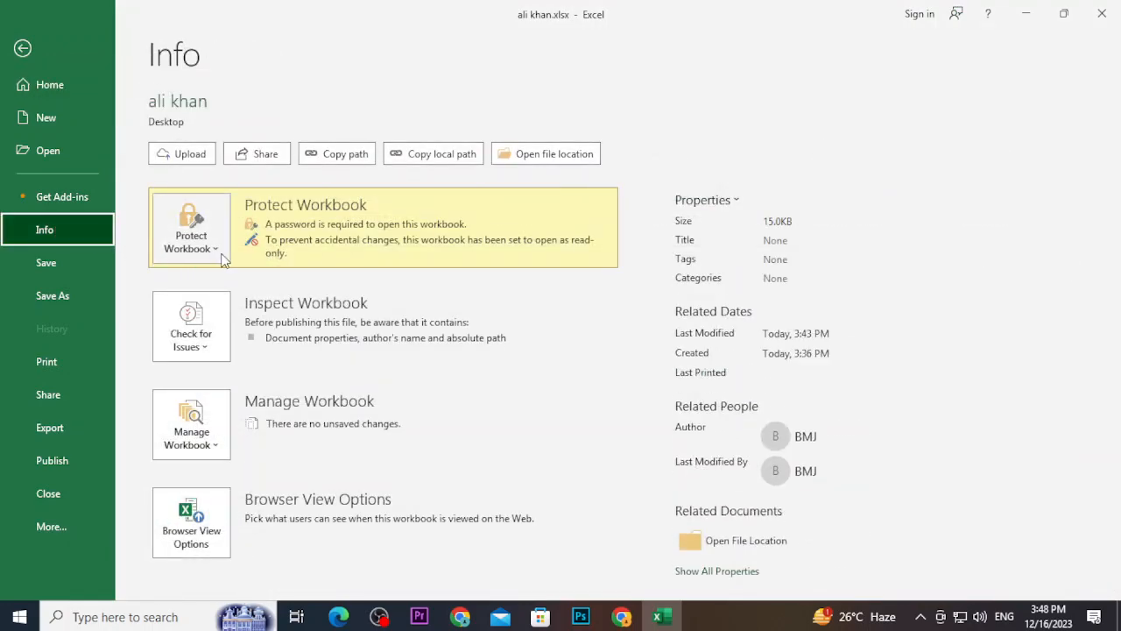
left_click(210, 250)
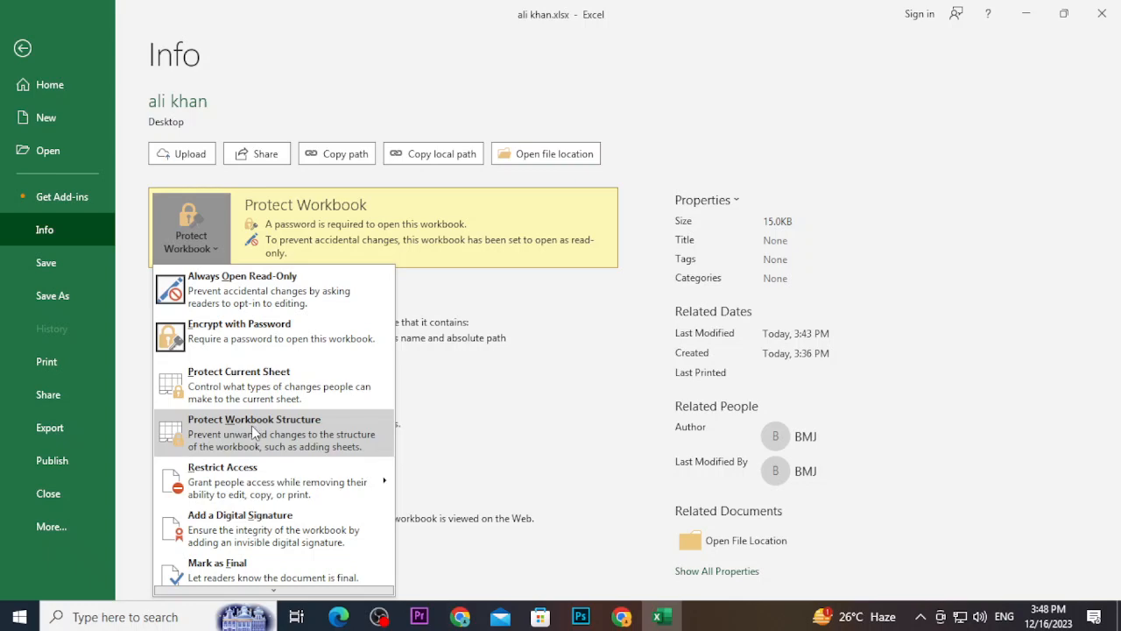
left_click(265, 422)
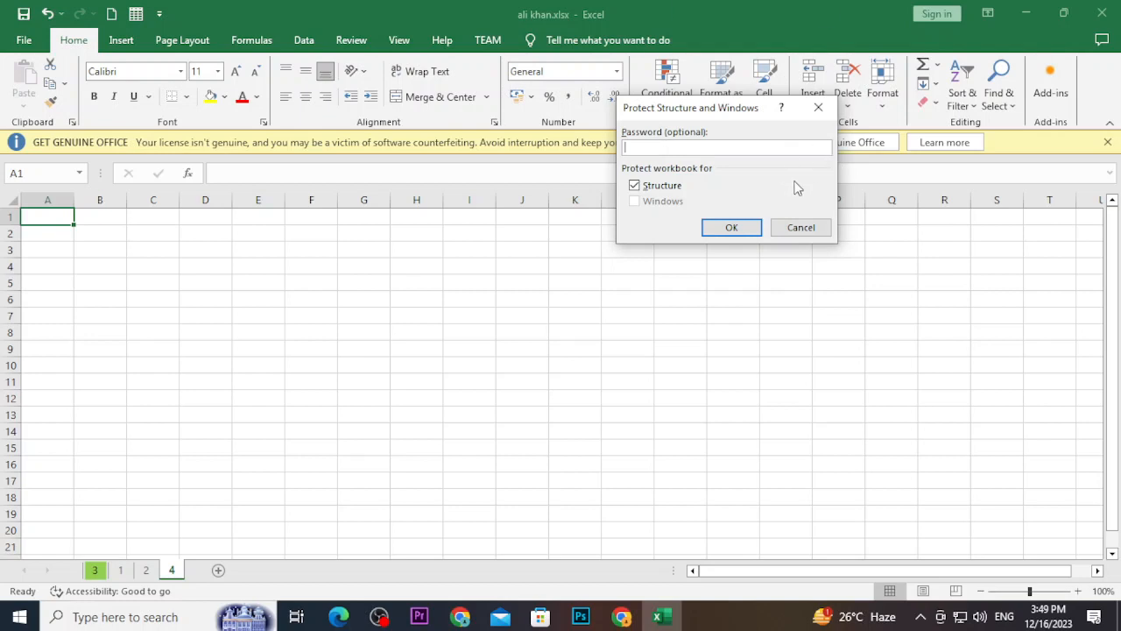
left_click(738, 229)
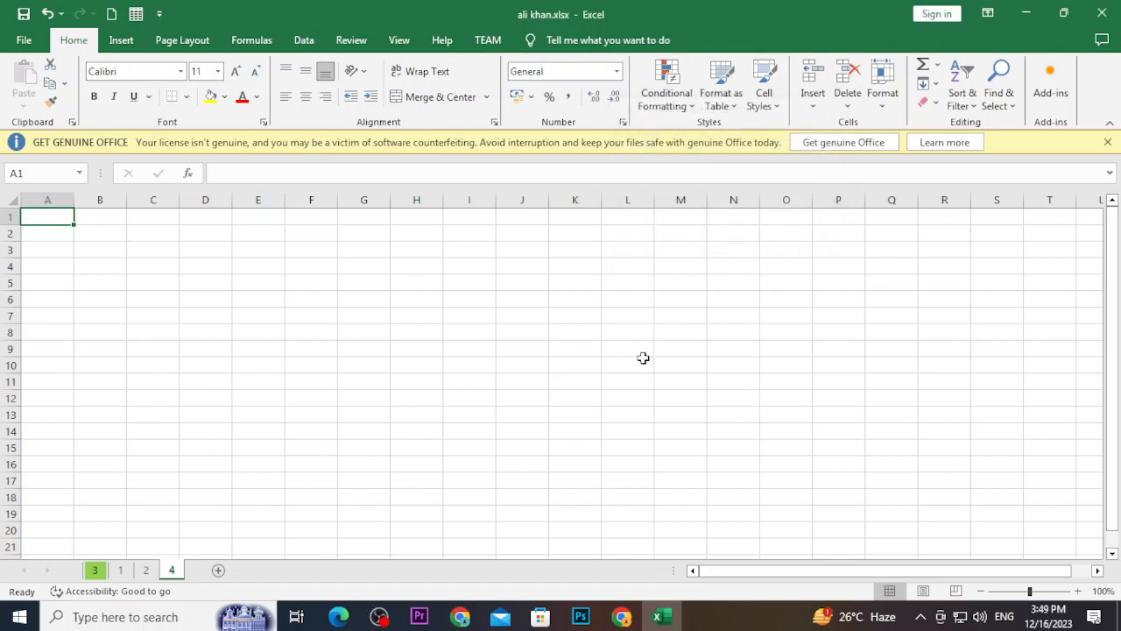
left_click(1101, 13)
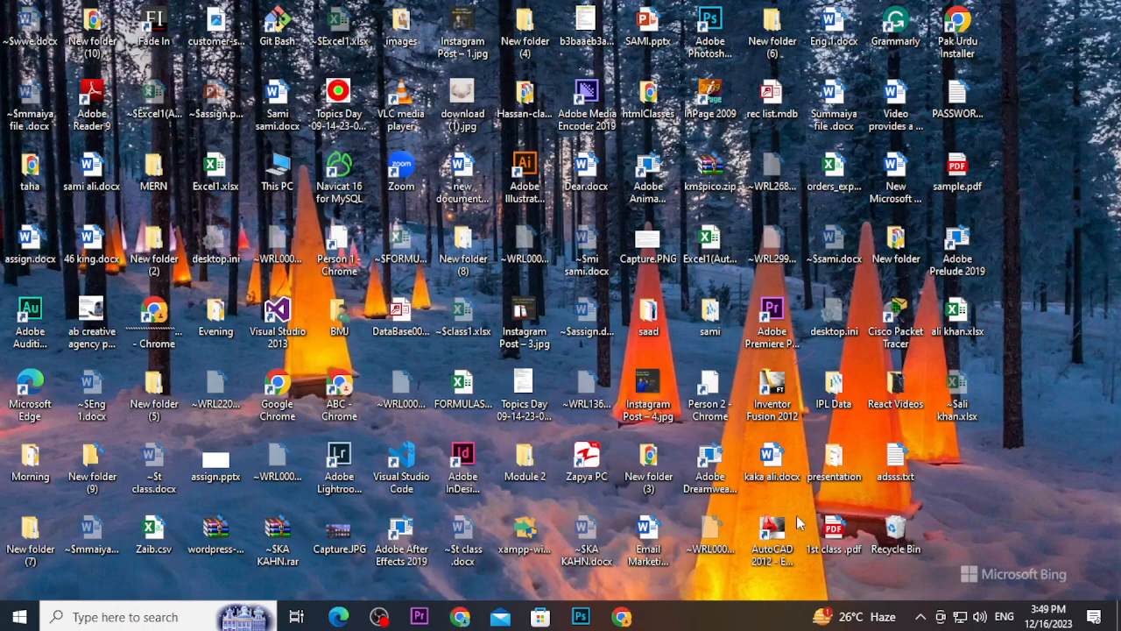
double_click(953, 317)
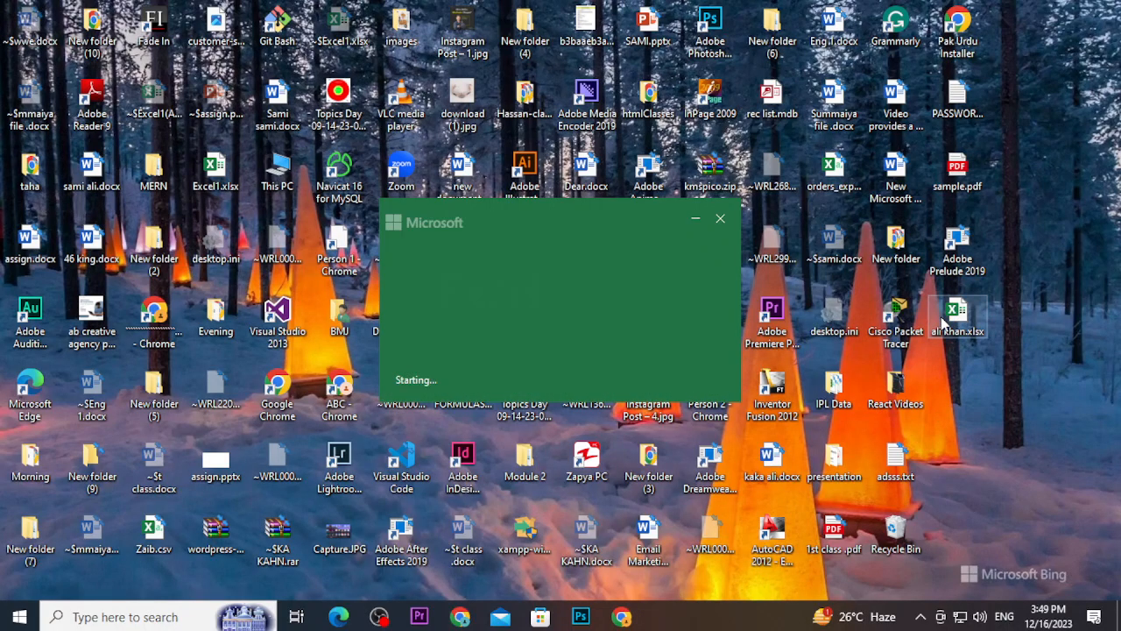
type("123")
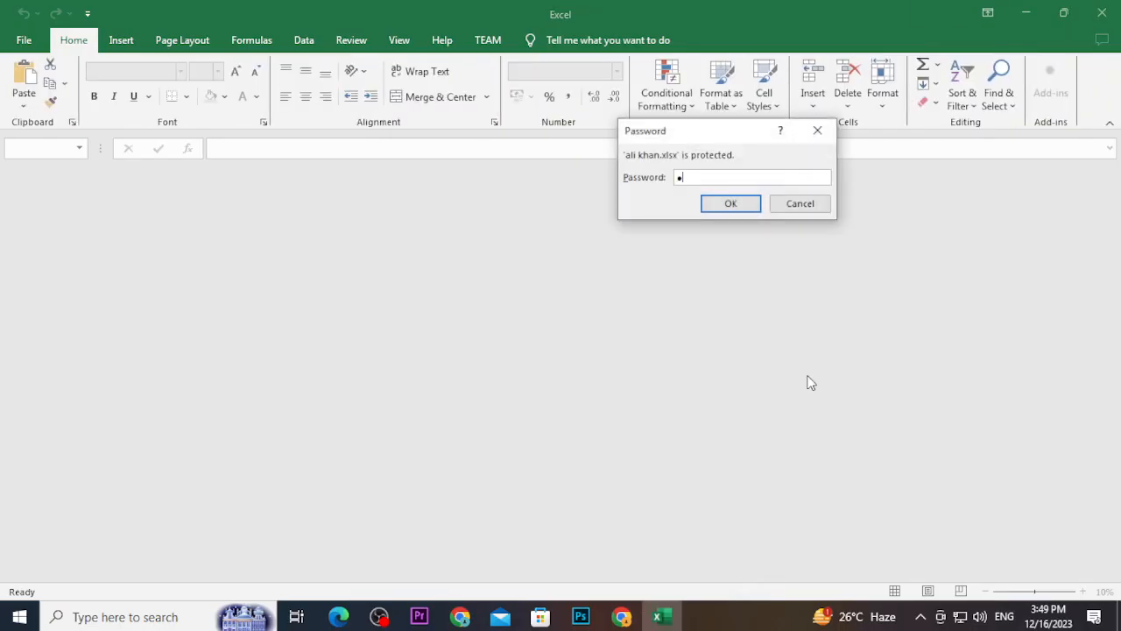
type("1234")
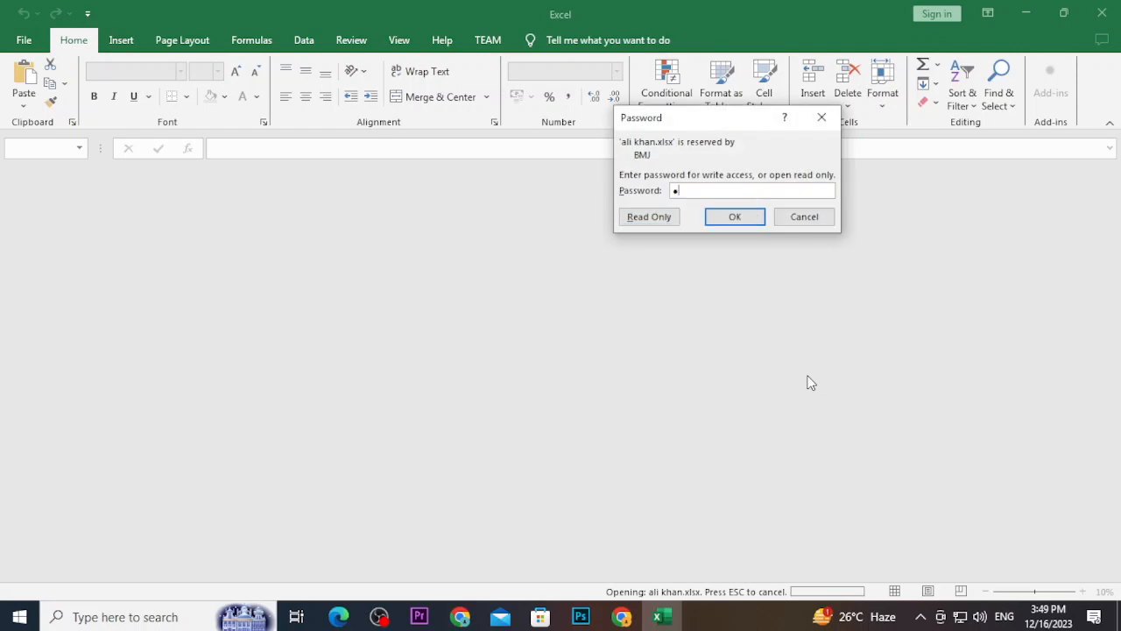
key("Return")
key("Return")
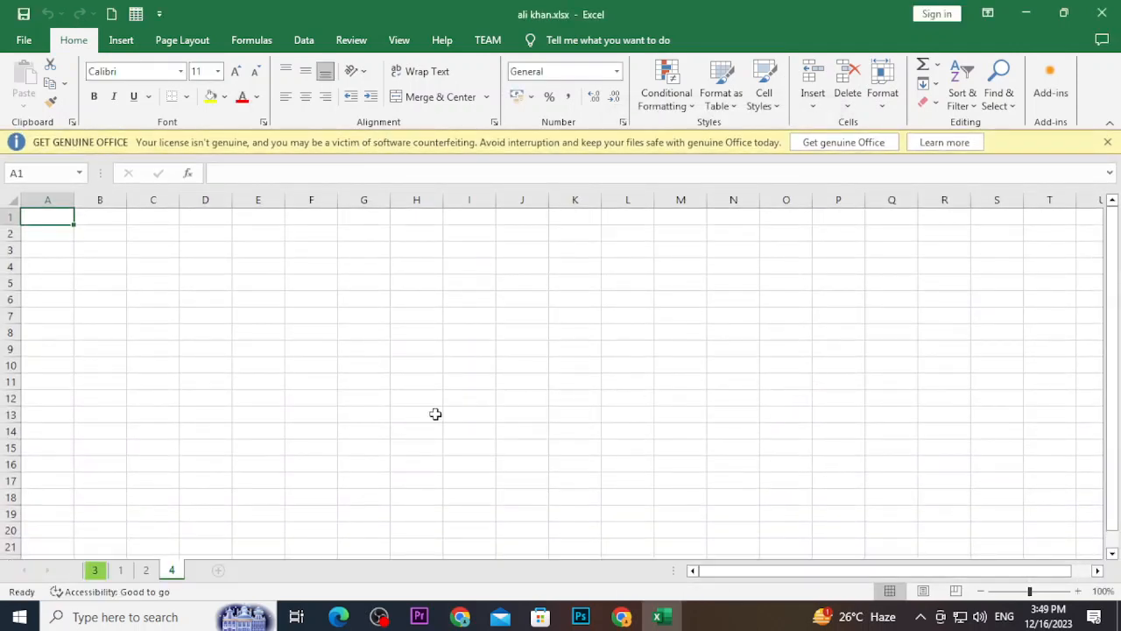
Group sheets 3, 1, 2 and 4 using Select All Sheets from the tab menu
left_click(97, 570)
right_click(97, 571)
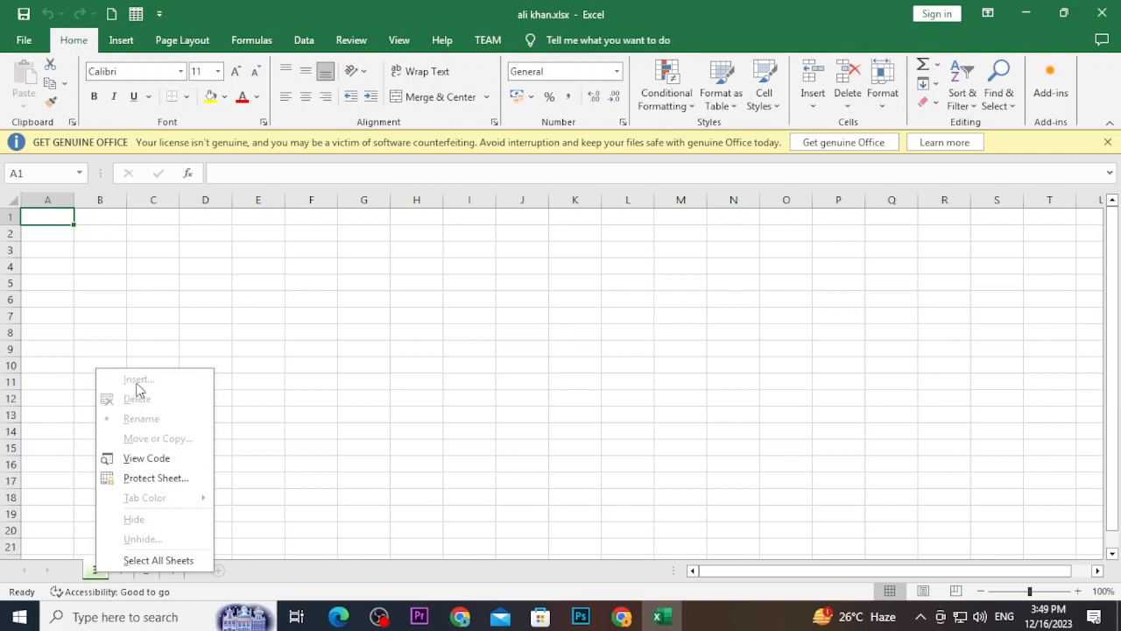
left_click(219, 585)
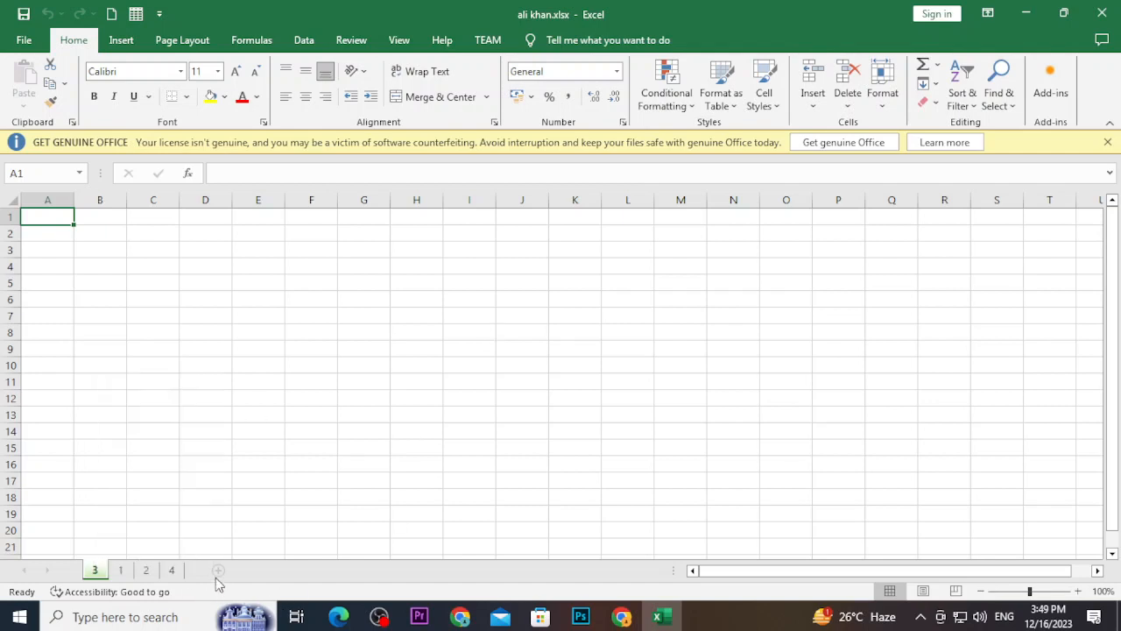
right_click(165, 573)
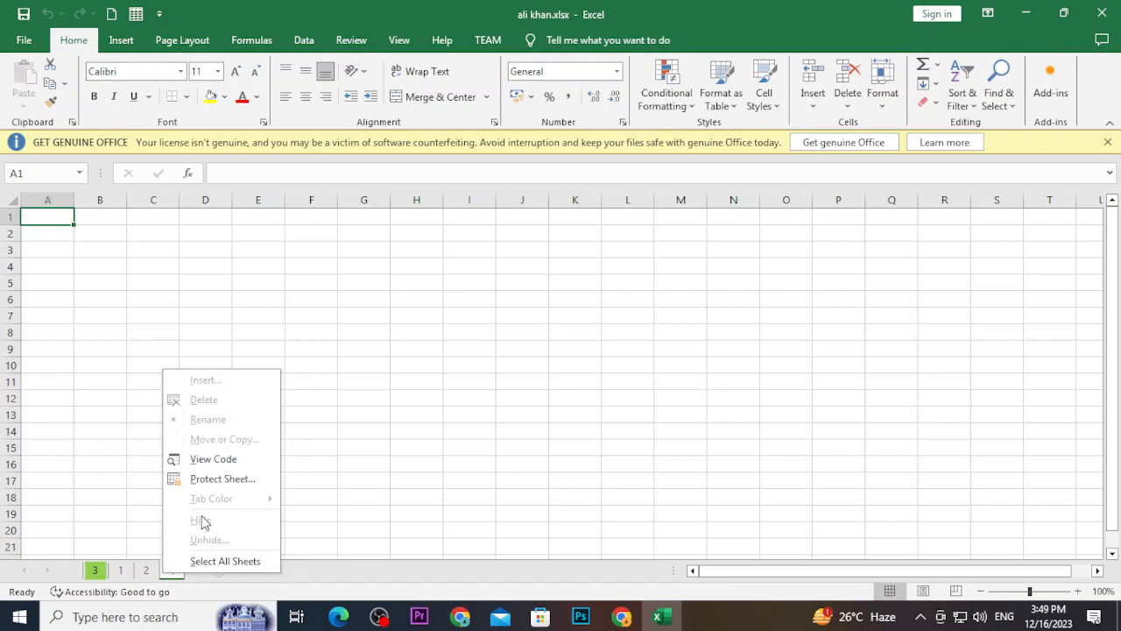
left_click(214, 561)
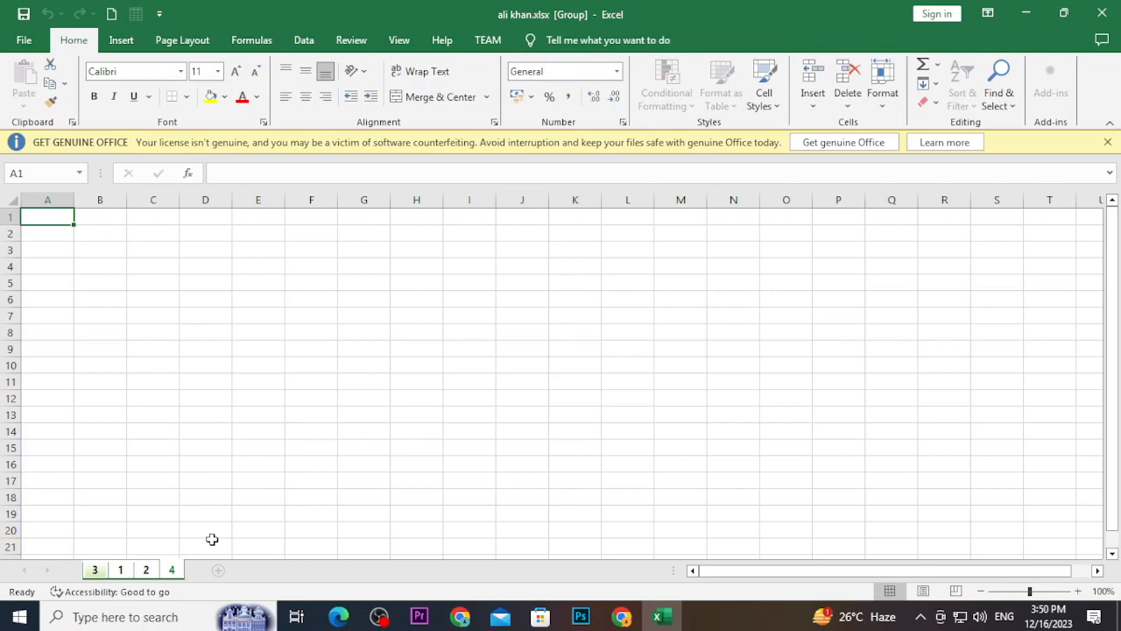
right_click(212, 541)
left_click(138, 570)
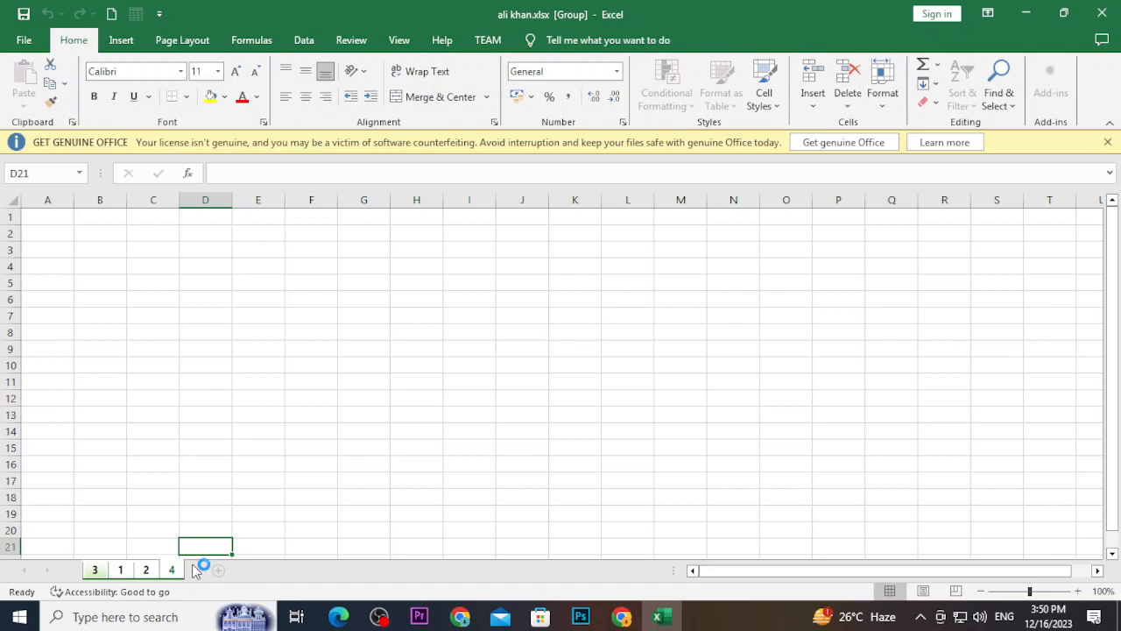
Toggle off Protect Workbook Structure under File > Info > Protect Workbook
left_click(23, 40)
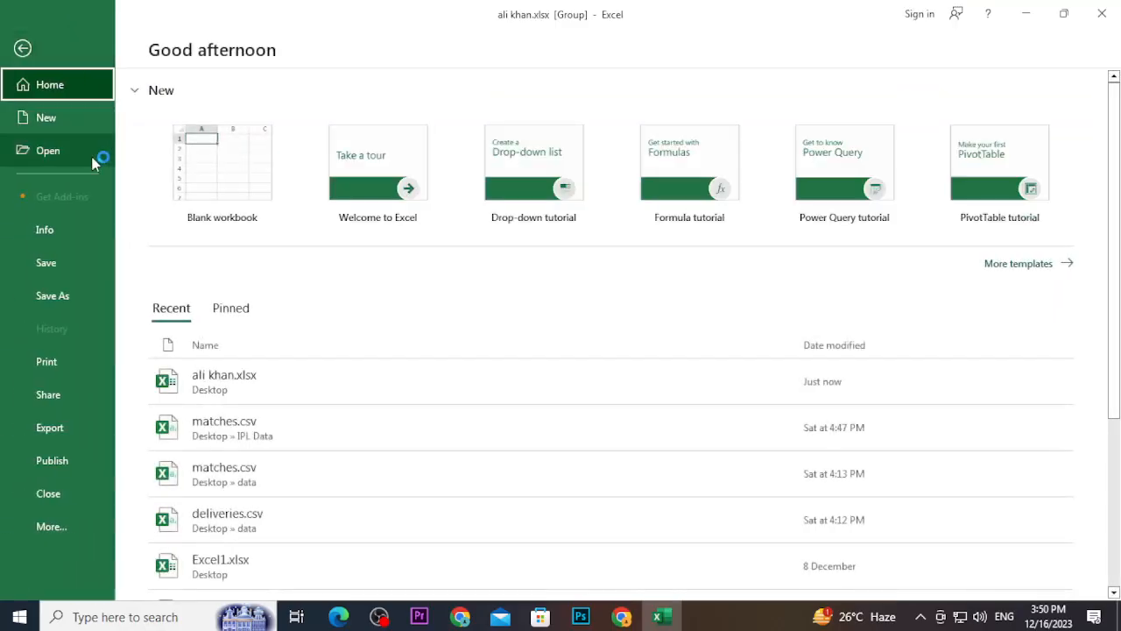
left_click(53, 225)
left_click(211, 254)
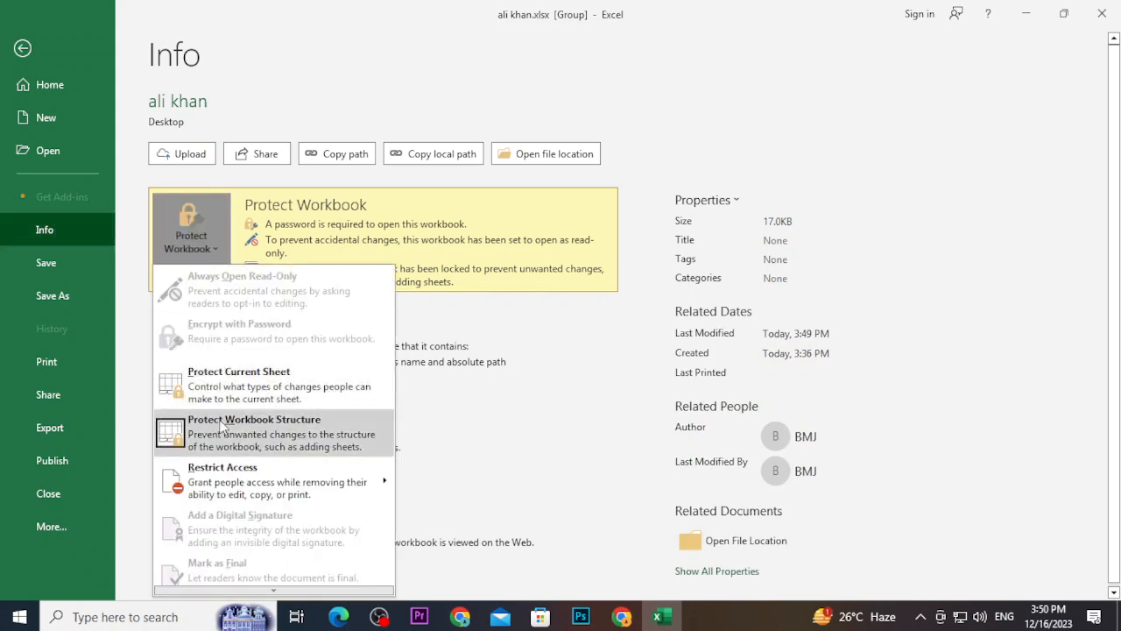
left_click(254, 429)
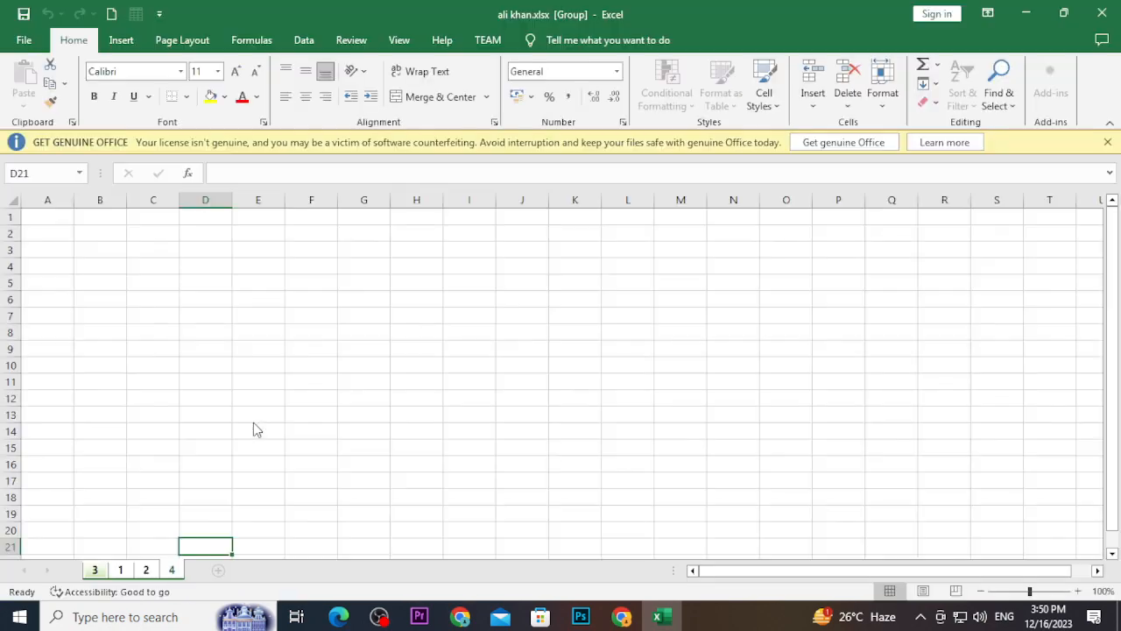
Ungroup the sheets and move sheet 1 in front of sheet 3
right_click(146, 570)
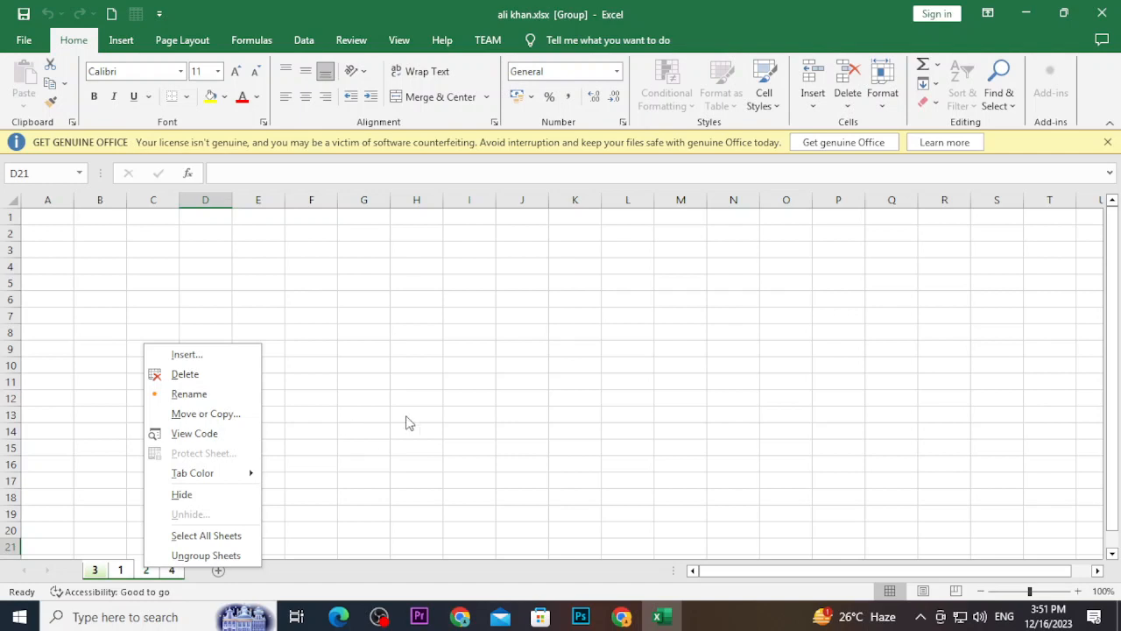
left_click(382, 308)
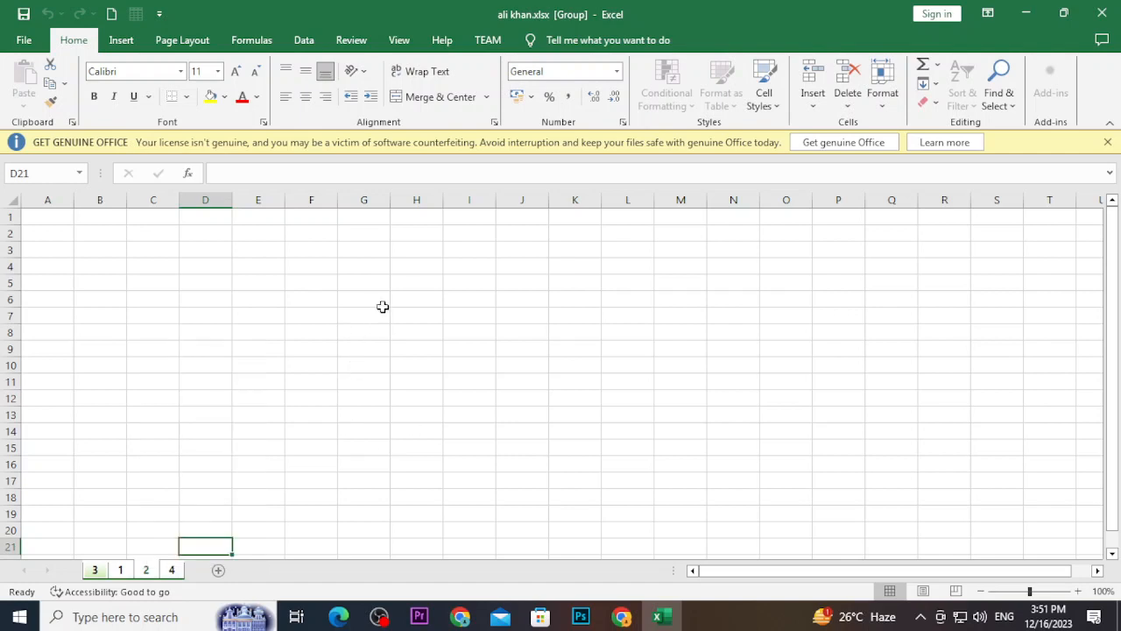
left_click(101, 574)
left_click(115, 572)
left_click_drag(90, 572, 91, 572)
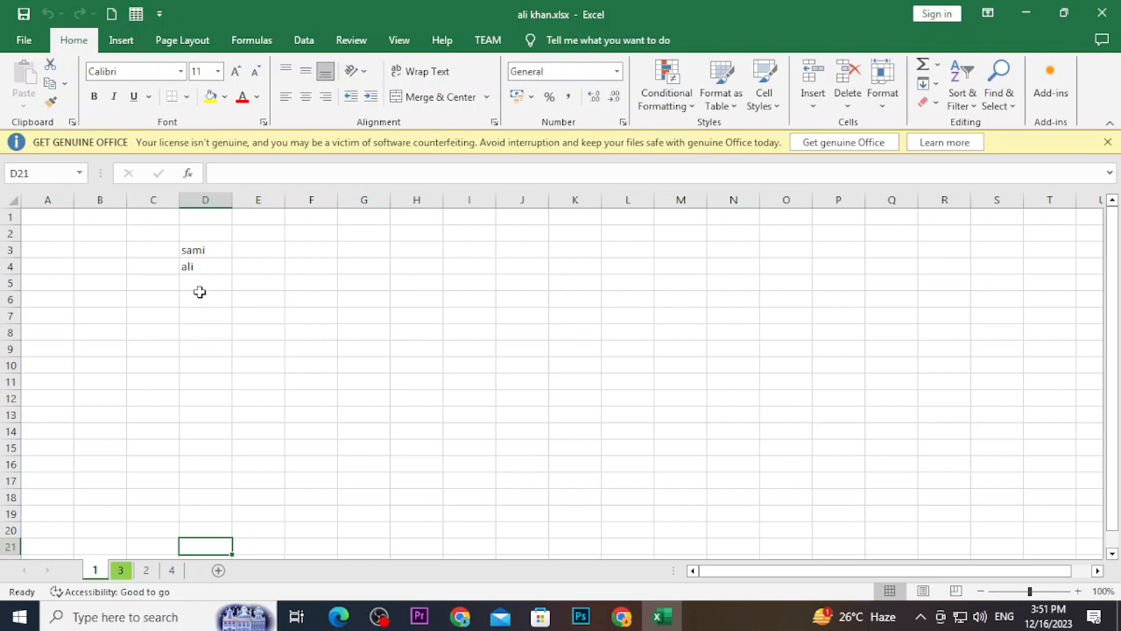
Apply All Borders to D3:K17, dismiss the licence bar and go to sheet 4
left_click_drag(190, 249, 570, 481)
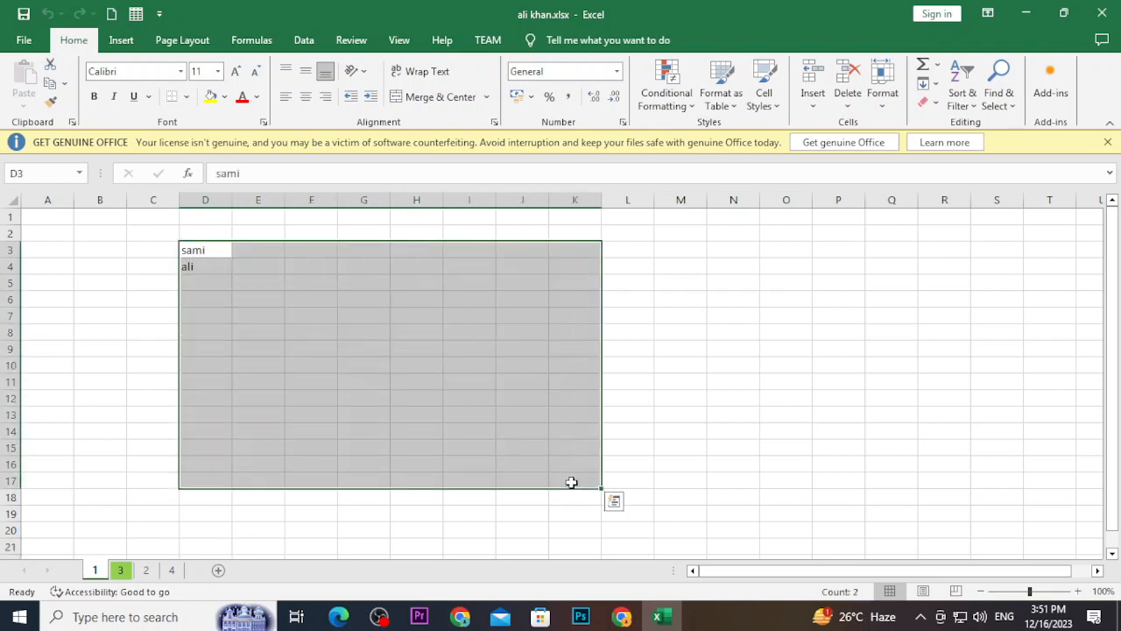
left_click(225, 98)
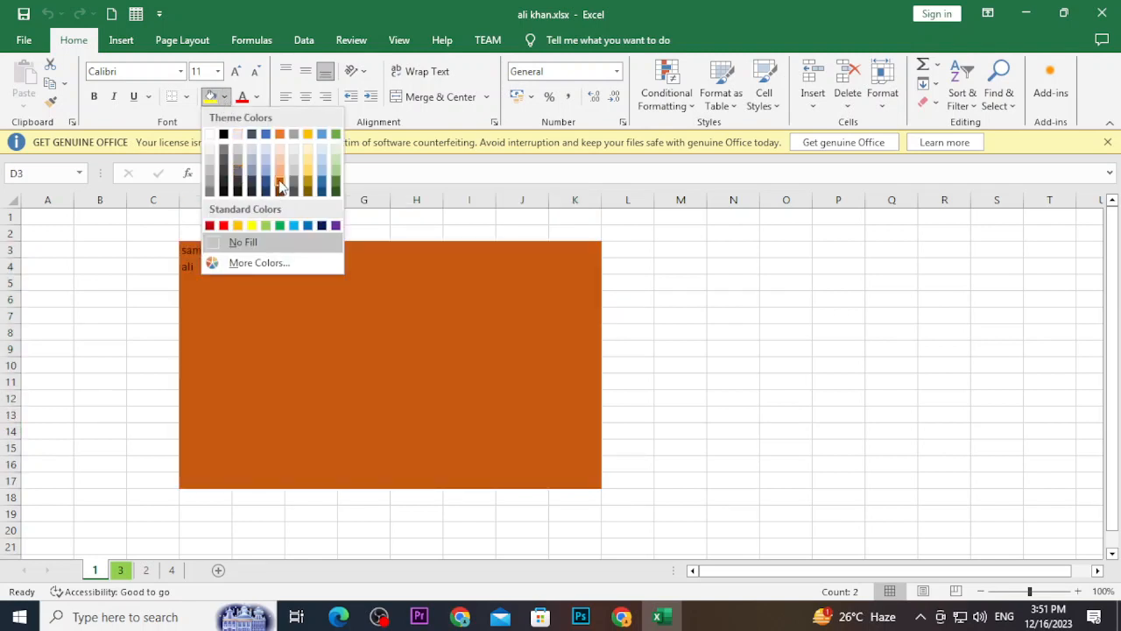
left_click(185, 99)
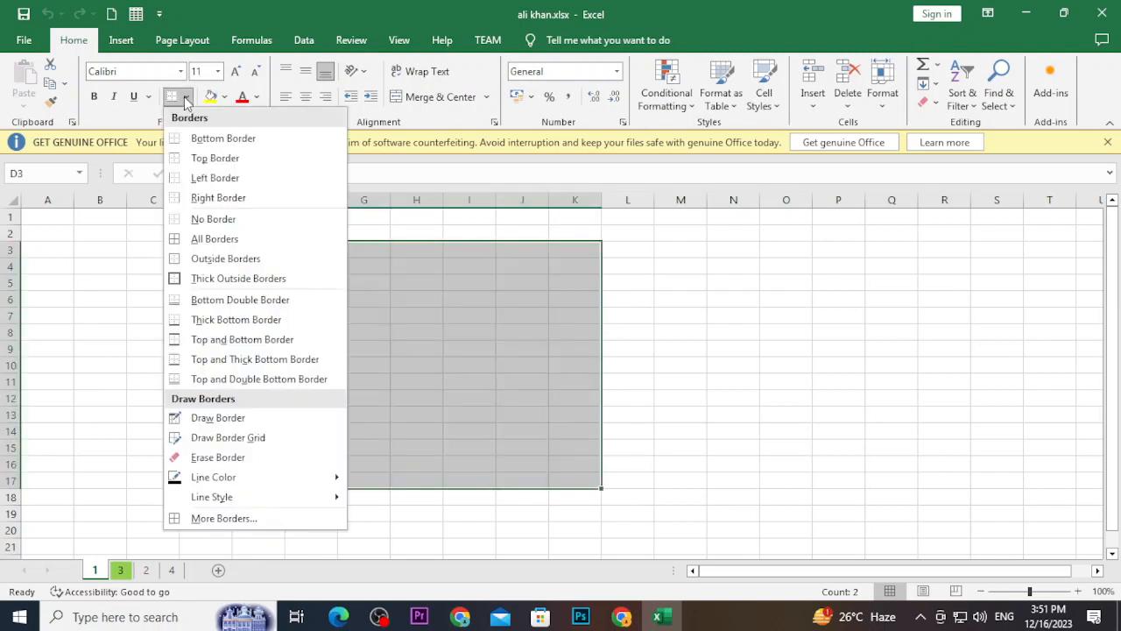
left_click(199, 238)
left_click(442, 275)
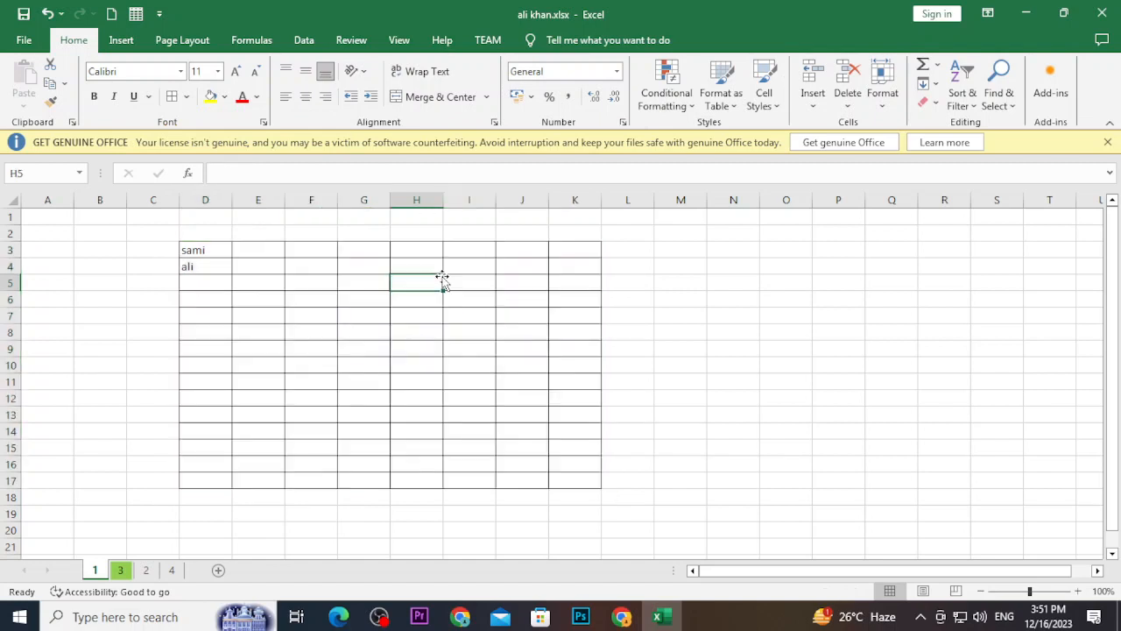
left_click(640, 277)
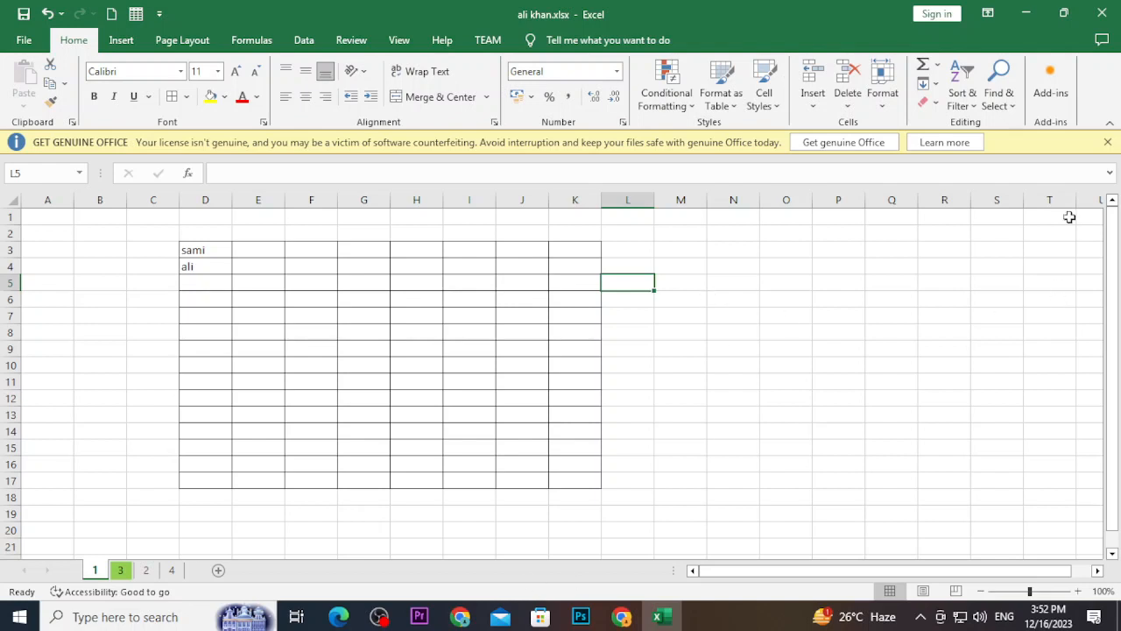
left_click(1107, 142)
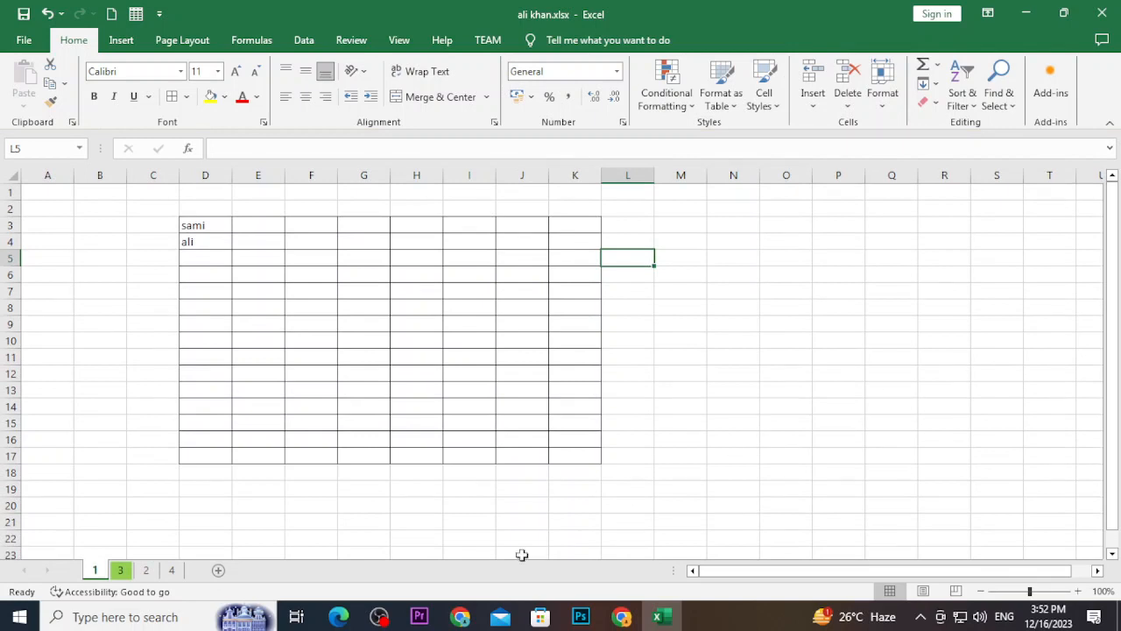
left_click(172, 572)
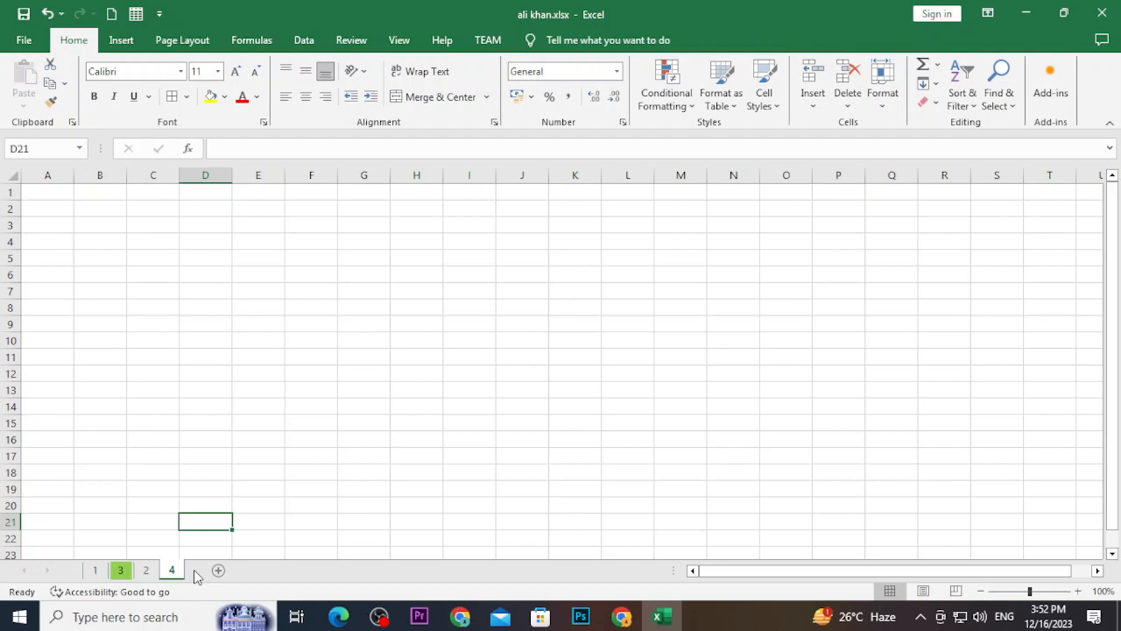
mouse_move(155, 258)
left_mouse_down()
mouse_move(521, 498)
mouse_move(563, 507)
left_mouse_up()
type("=-")
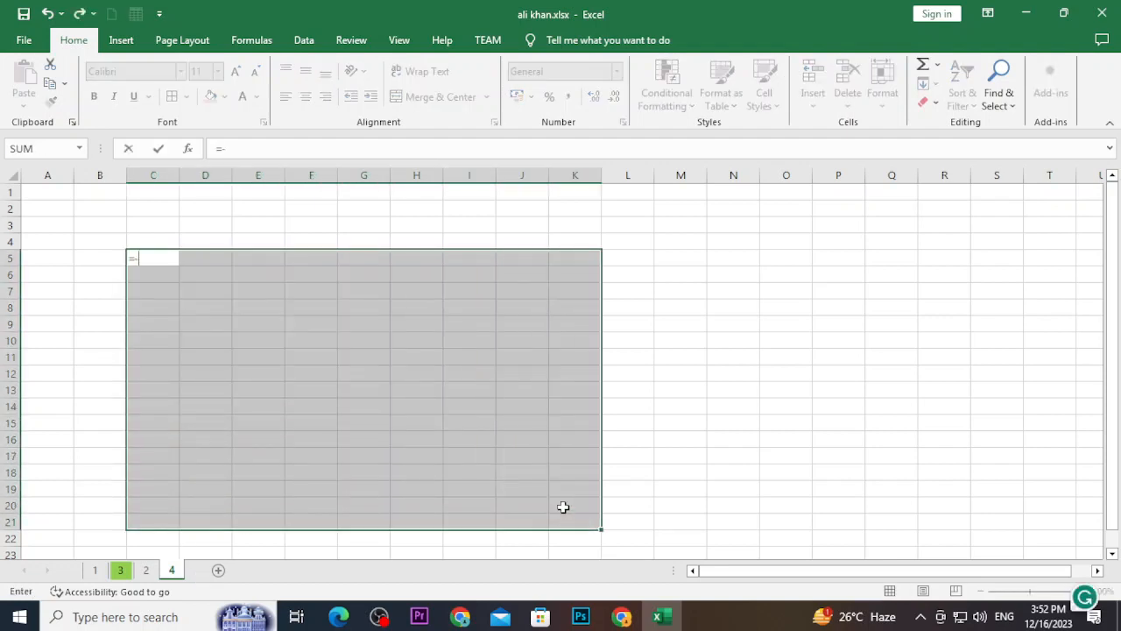
key("BackSpace")
type("rand")
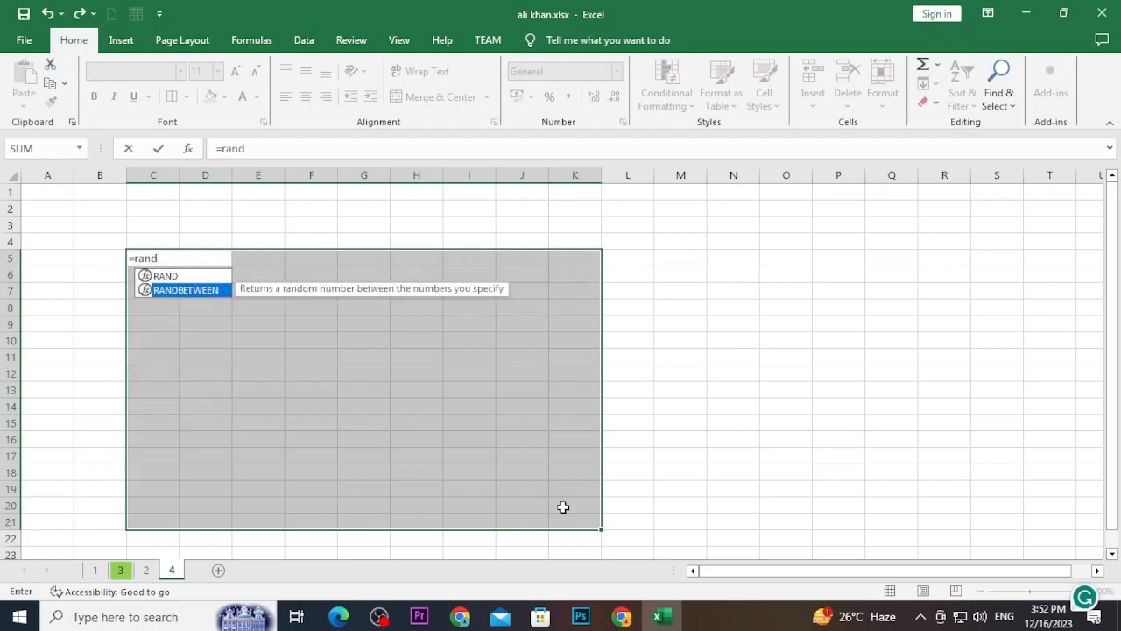
key("Tab")
type("45")
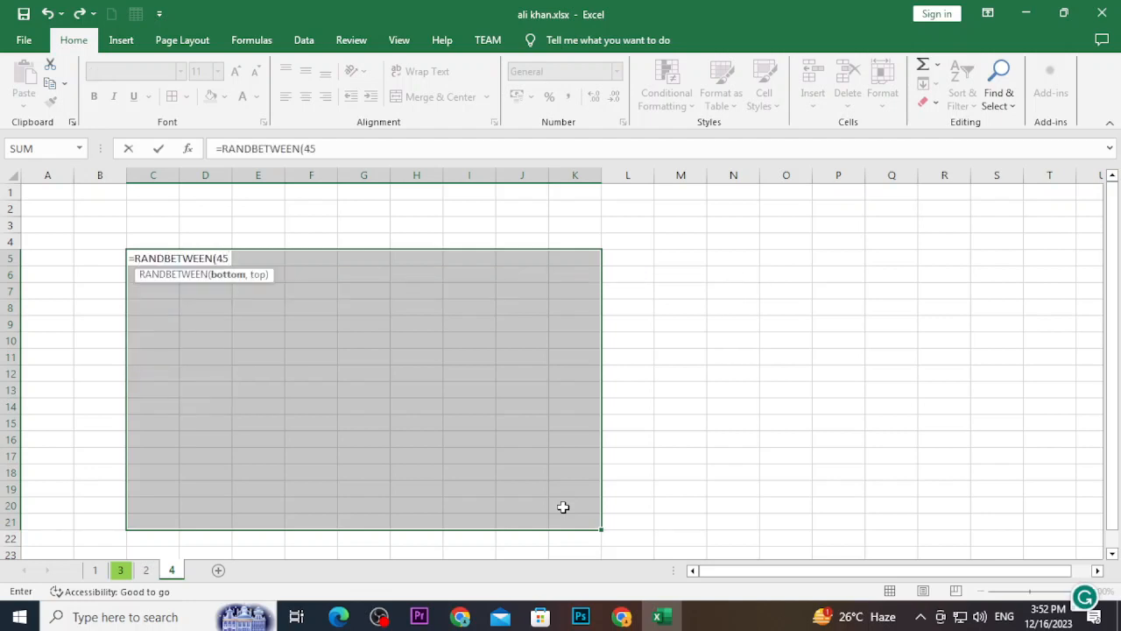
type(",1000")
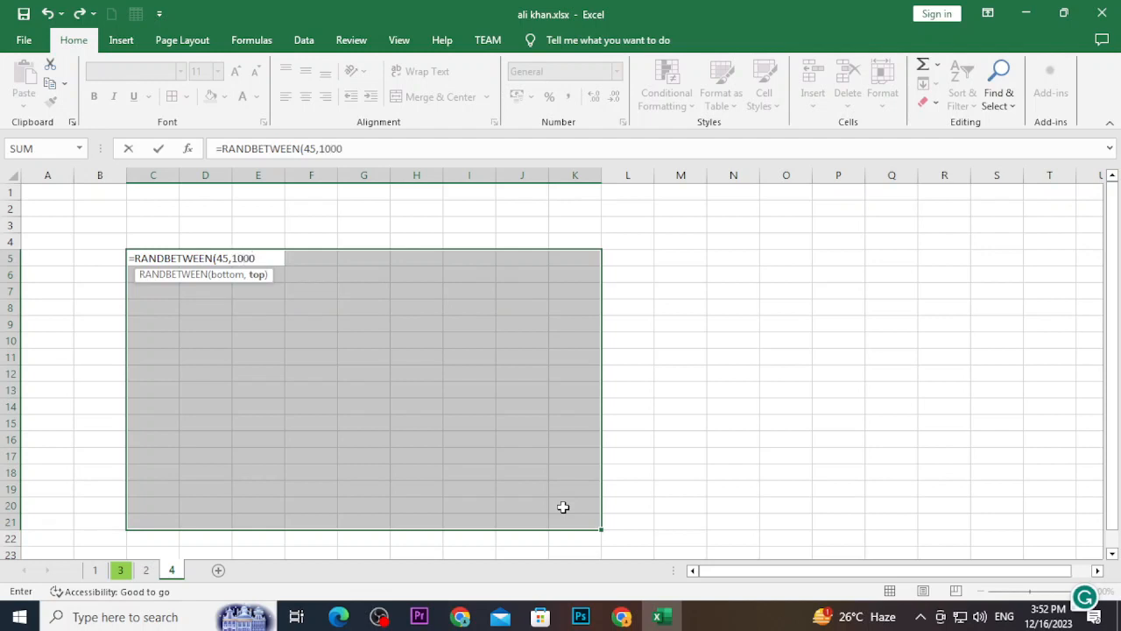
type(")")
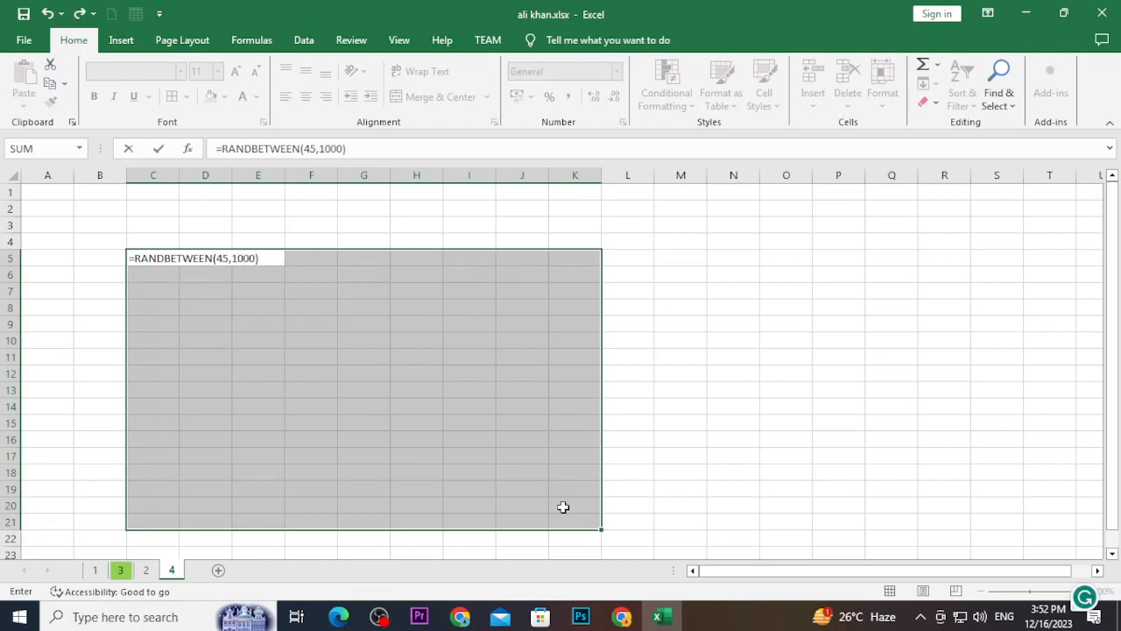
key("ctrl+Return")
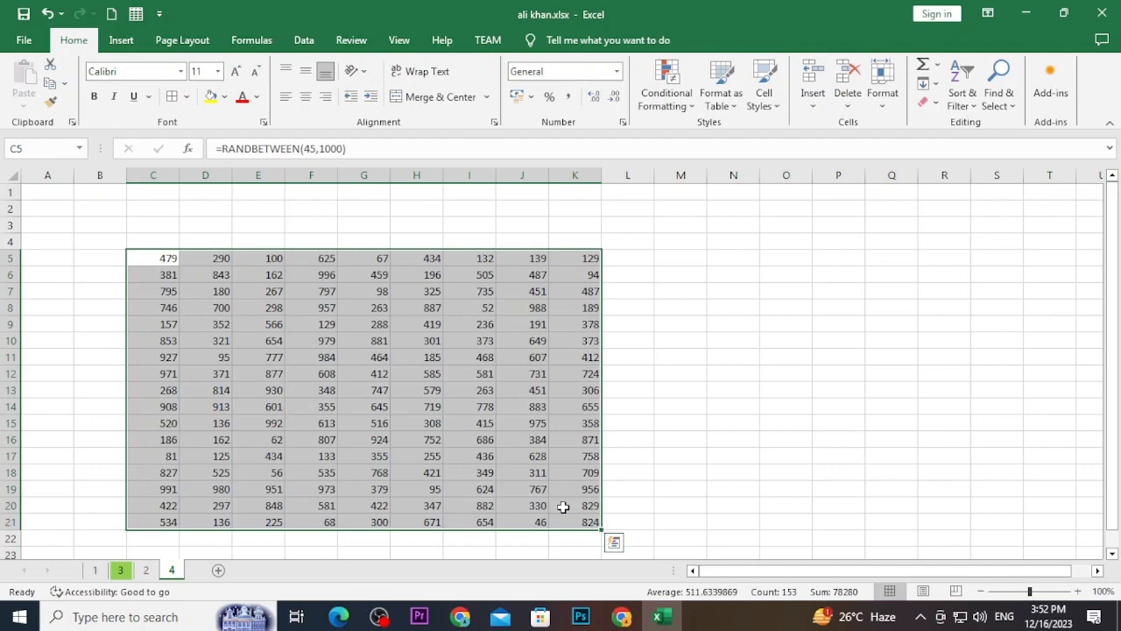
key("ctrl+c")
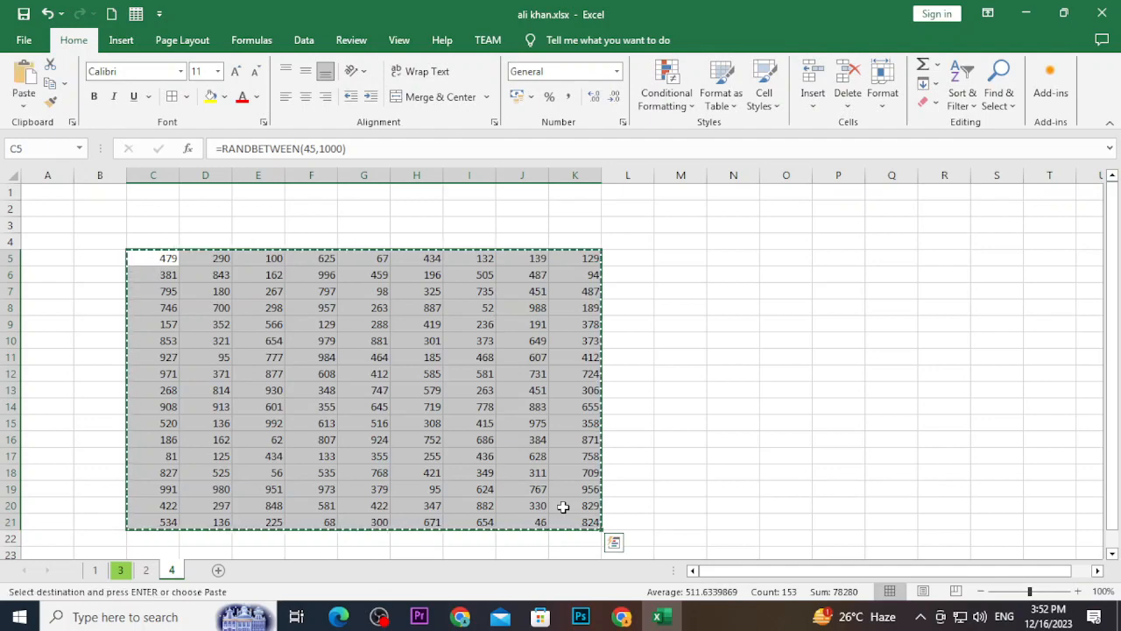
key("ctrl+alt+v")
key("v")
key("Return")
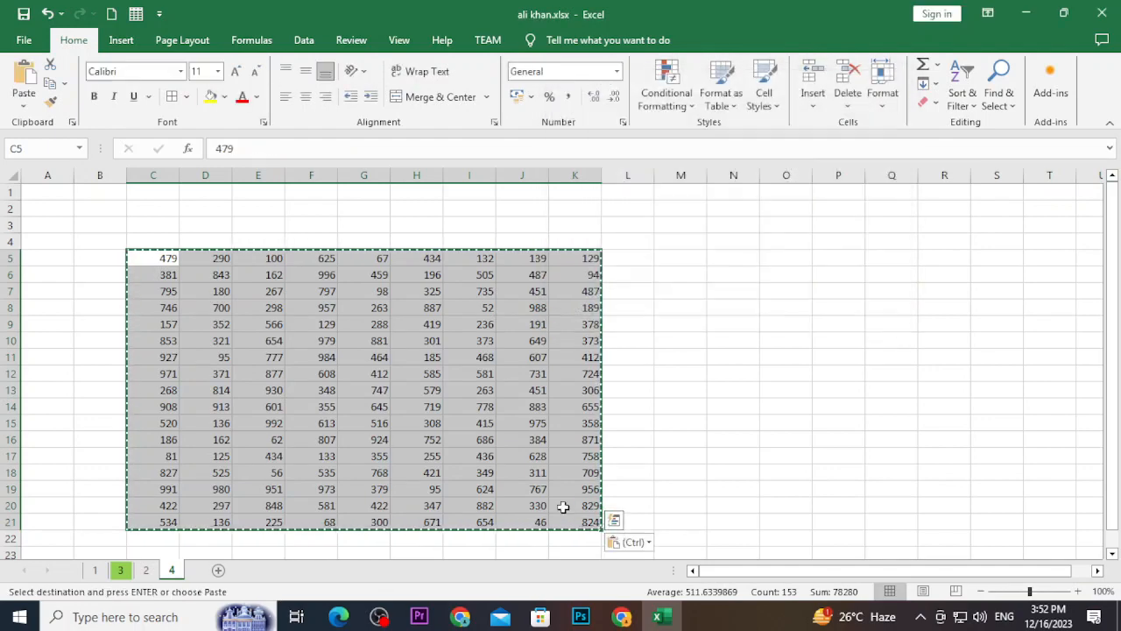
key("Escape")
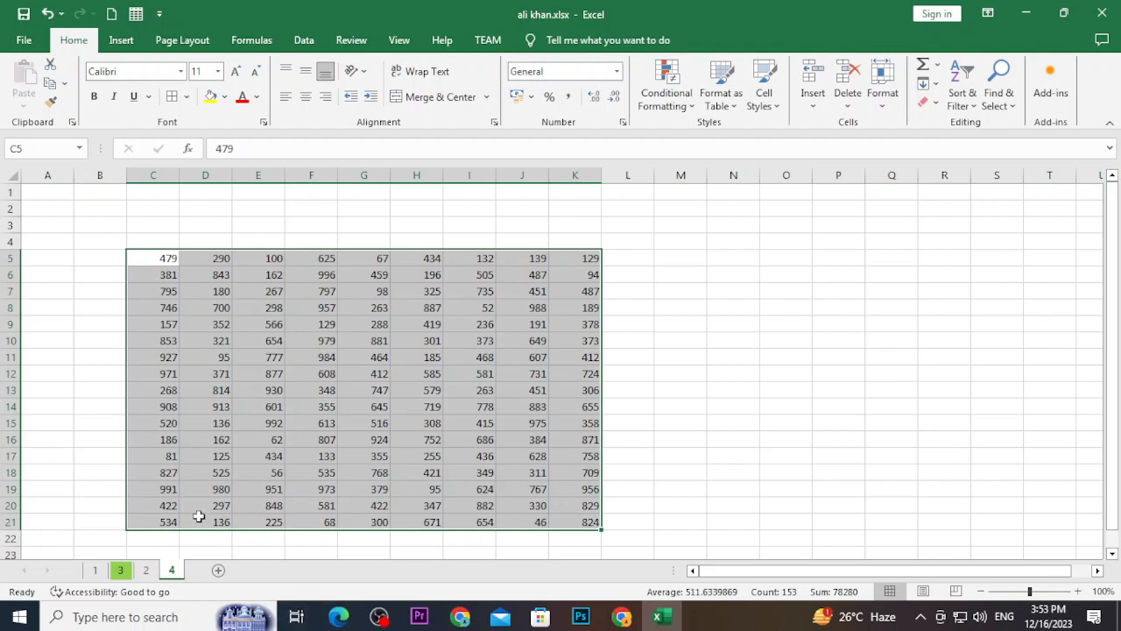
left_click(123, 570)
left_click(169, 571)
Protect sheet 4 with a password, entering it twice to confirm
right_click(169, 571)
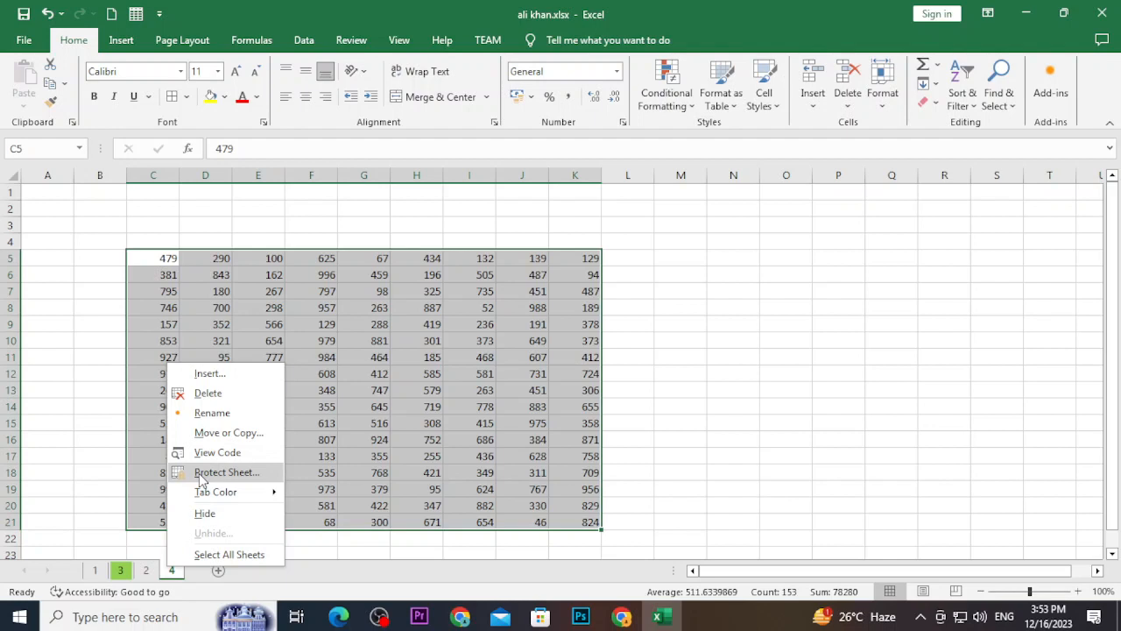
left_click(202, 474)
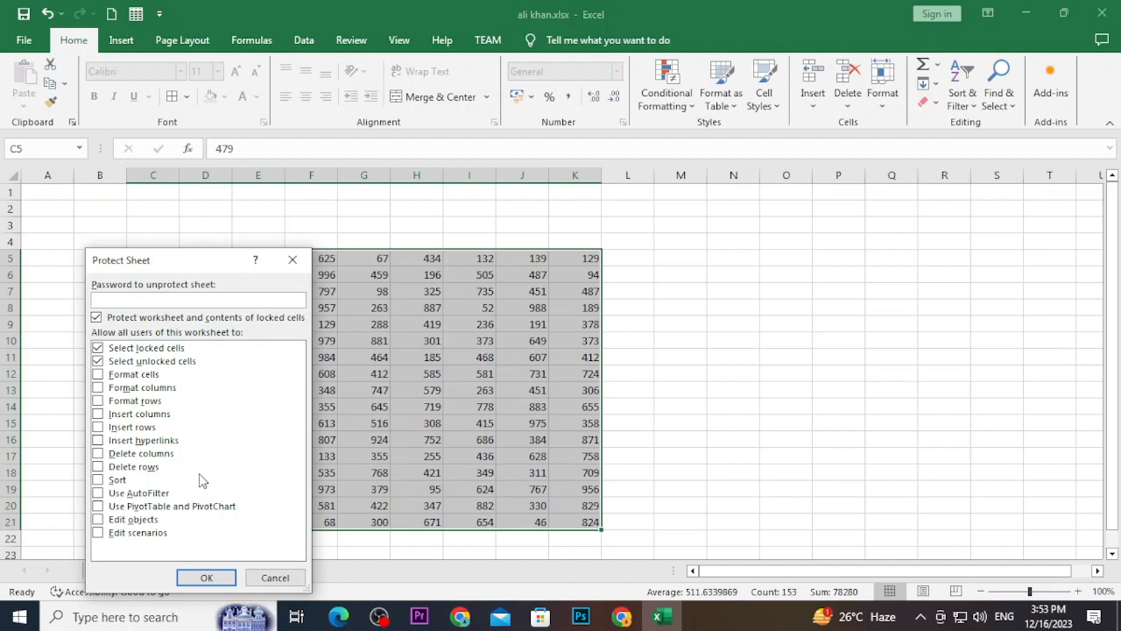
type("1234")
left_click(216, 580)
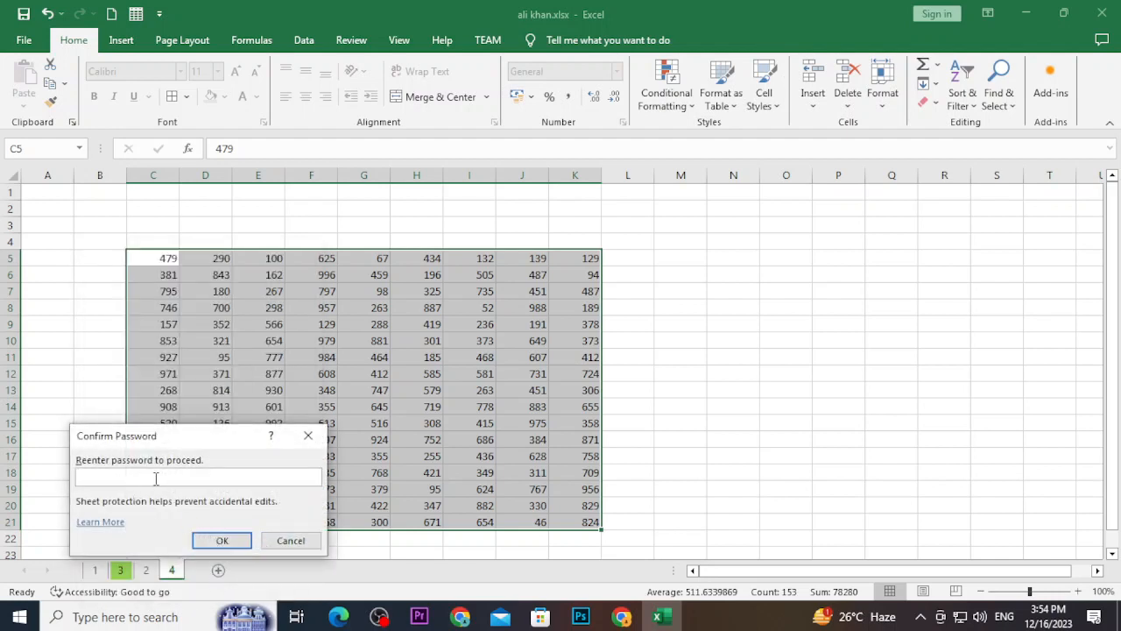
type("1234")
key("Return")
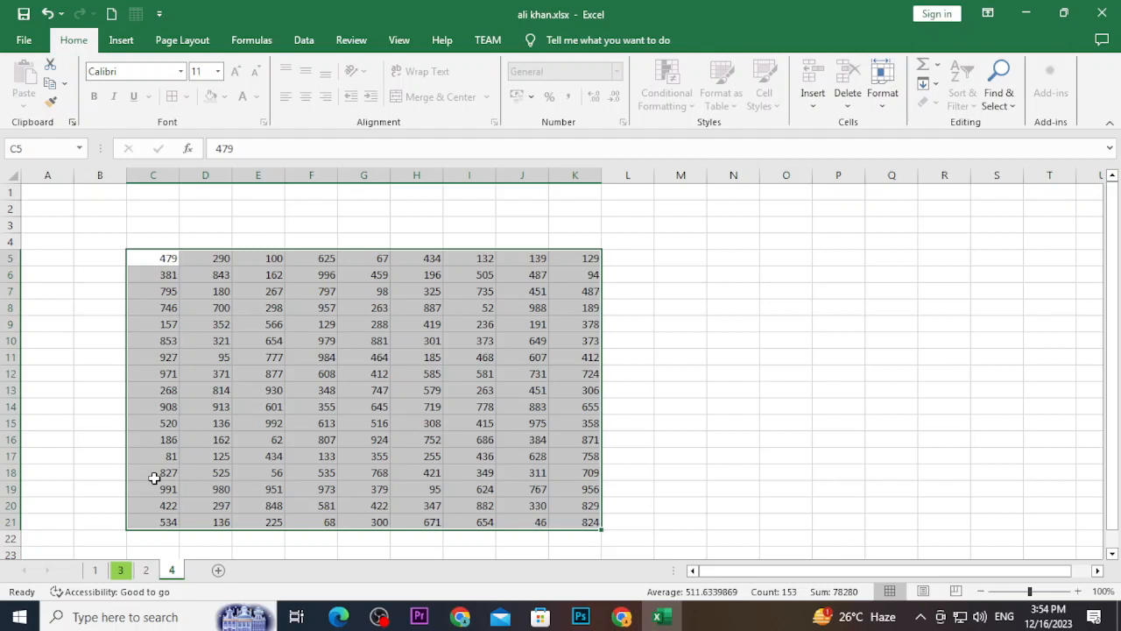
Type test text into cells N15, J11 and N11 on sheet 1, then return to sheet 4
left_click(94, 573)
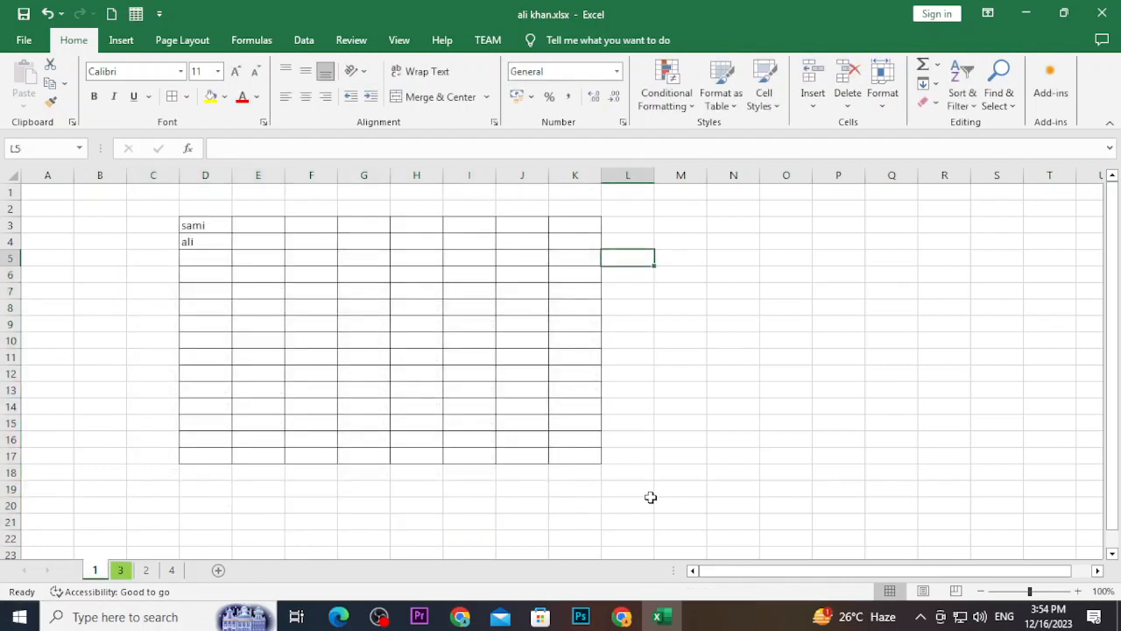
left_click(742, 422)
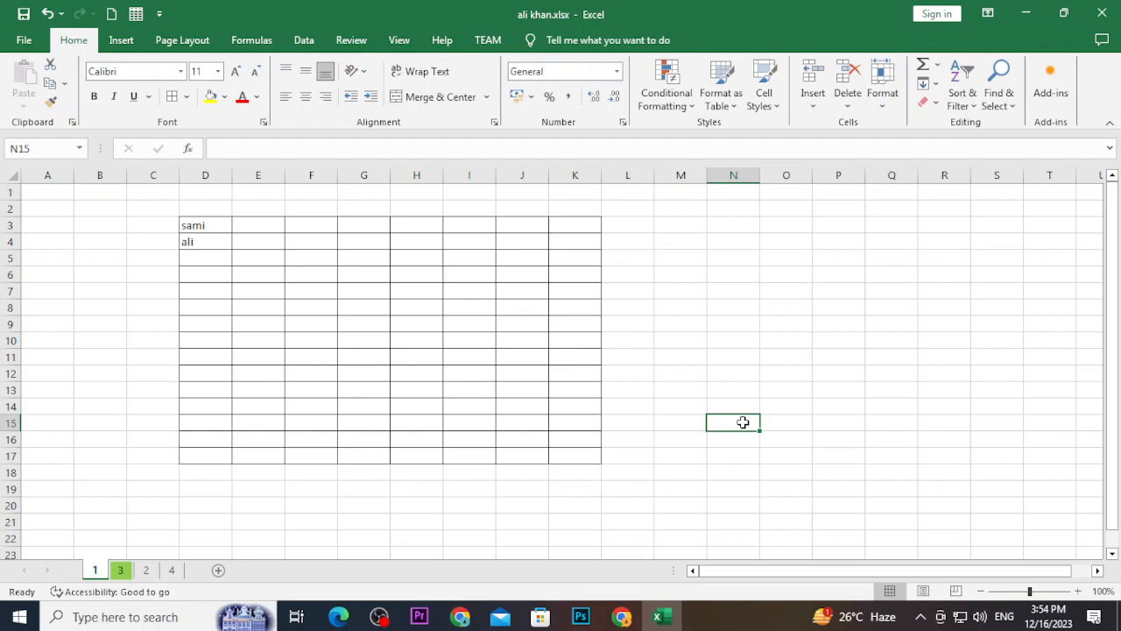
type("aekfoewfkjoefkjoeswfkjoef")
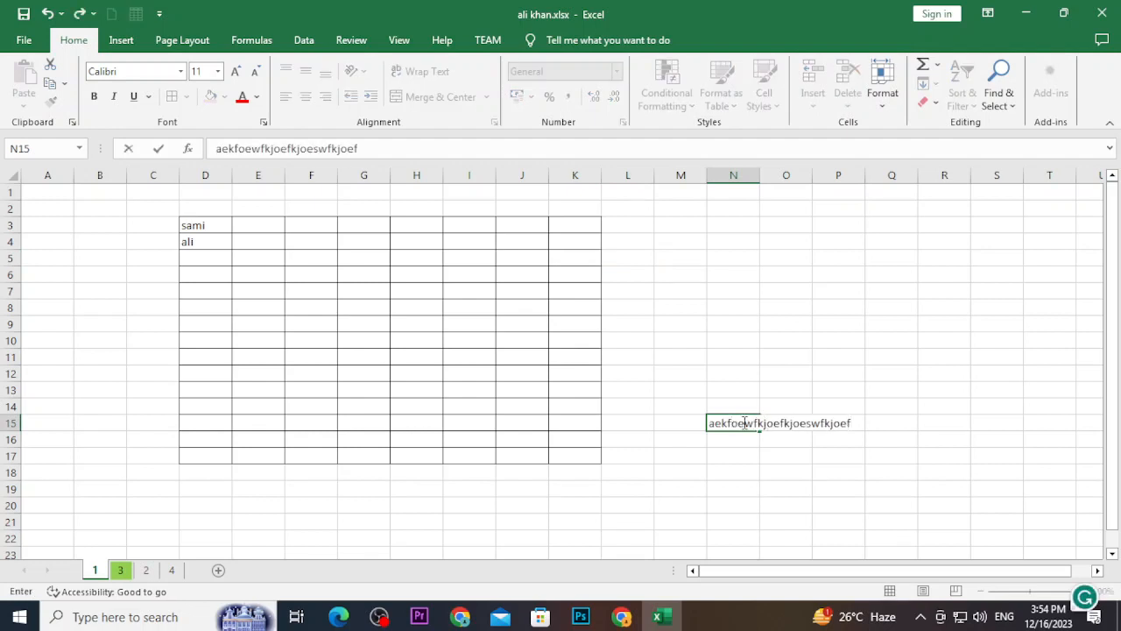
left_click(543, 359)
type("fewf")
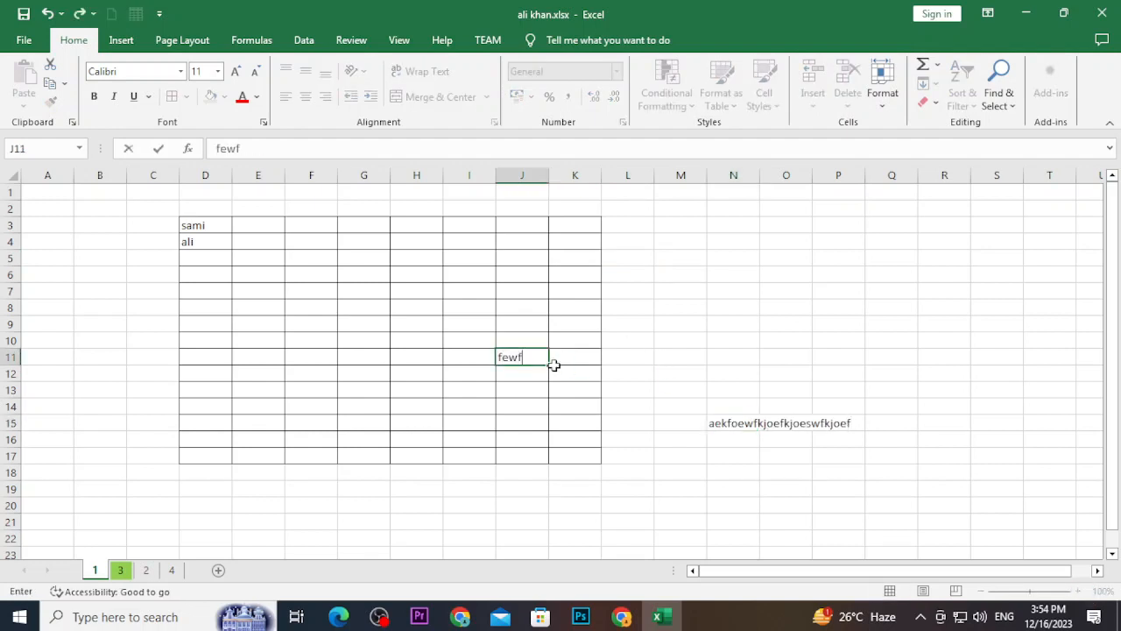
type("ewf")
left_click(711, 357)
type("ewrewrewr")
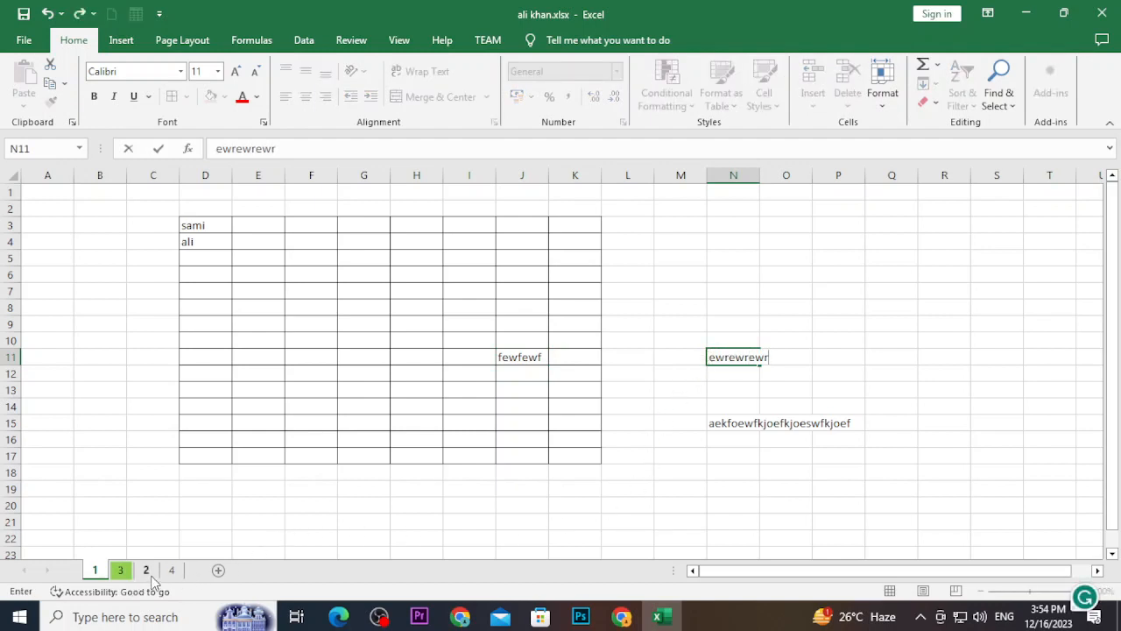
left_click(148, 572)
left_click(172, 570)
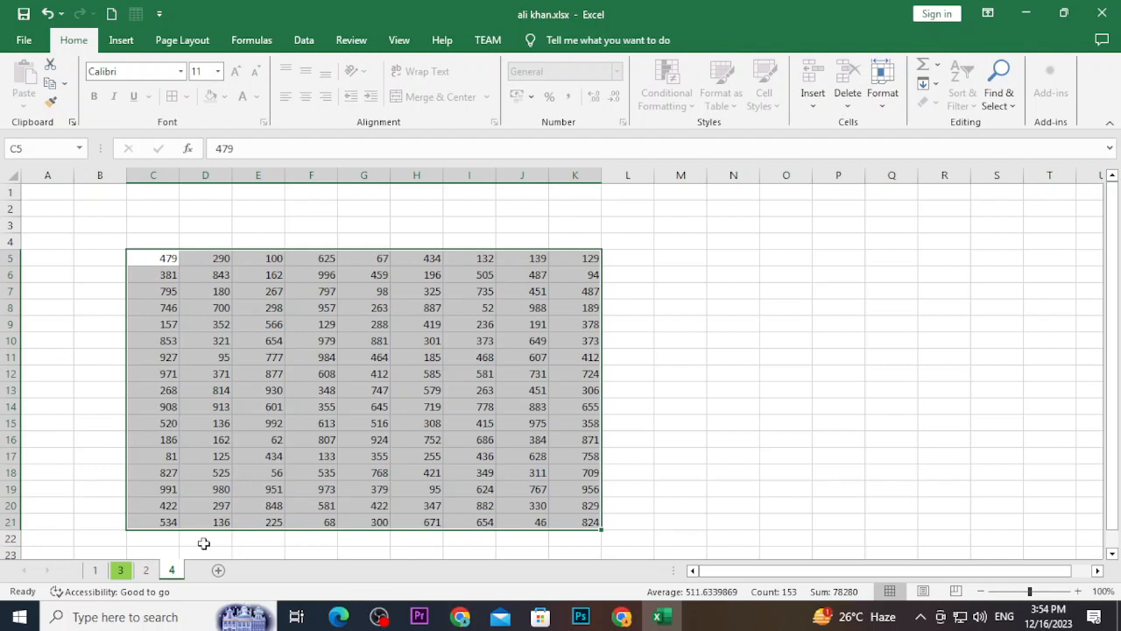
left_click(147, 571)
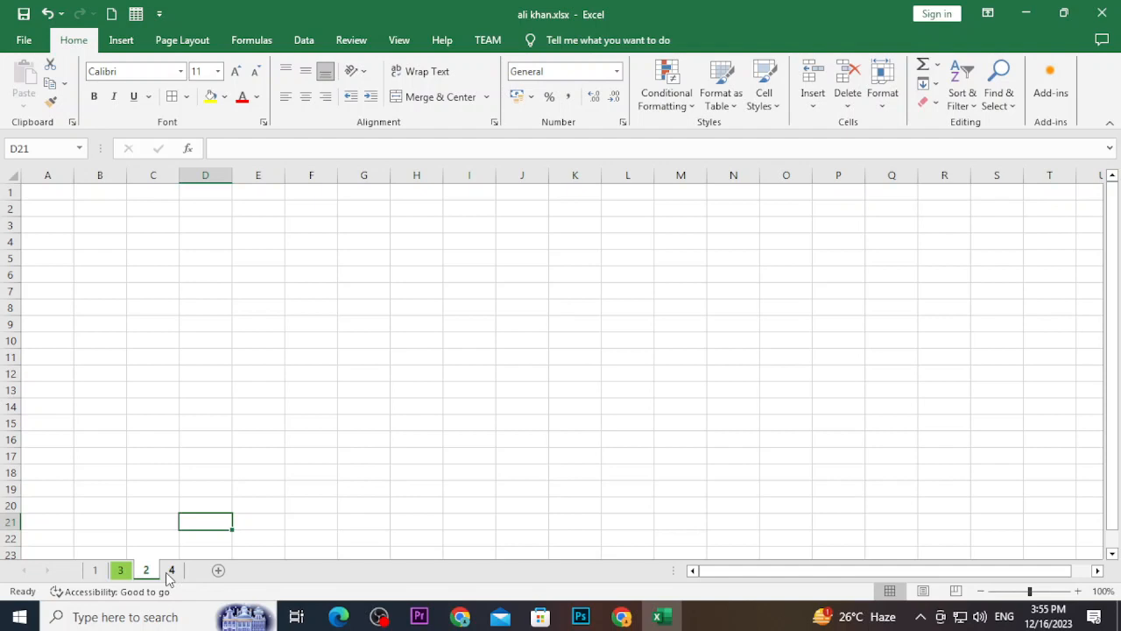
key("ctrl+Page_Up")
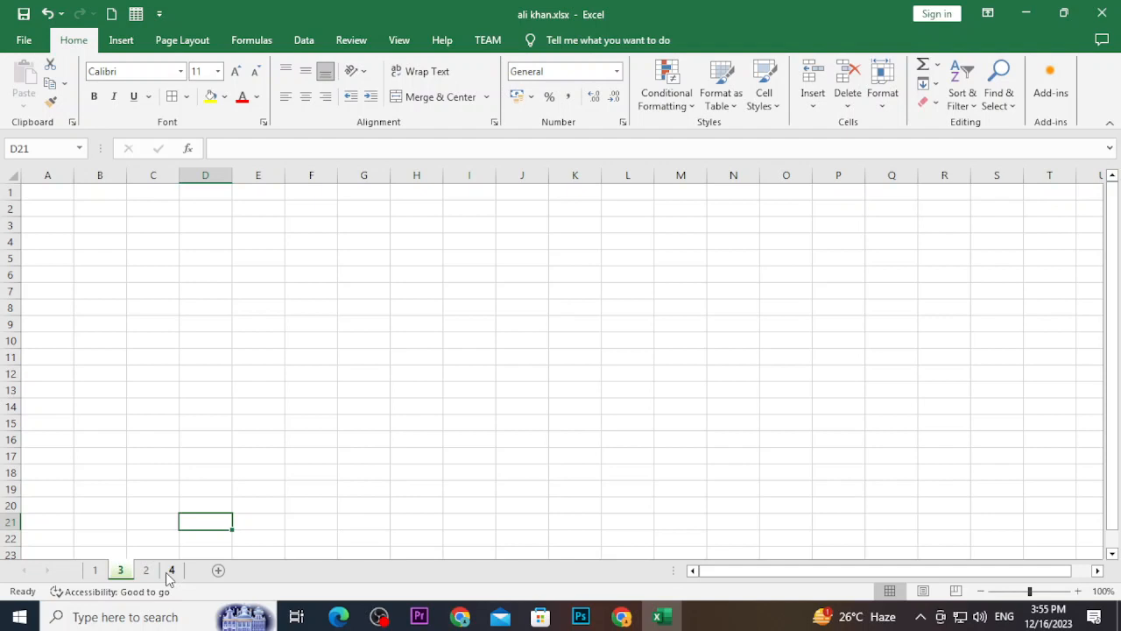
key("ctrl+Page_Up")
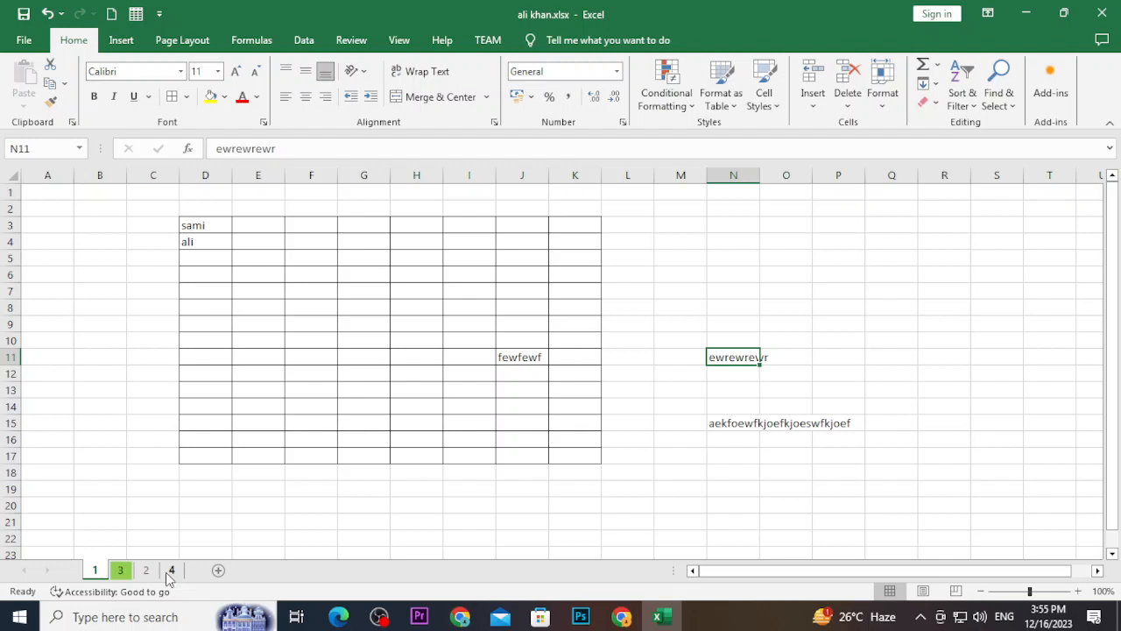
key("ctrl+Page_Down")
key("ctrl+Page_Down")
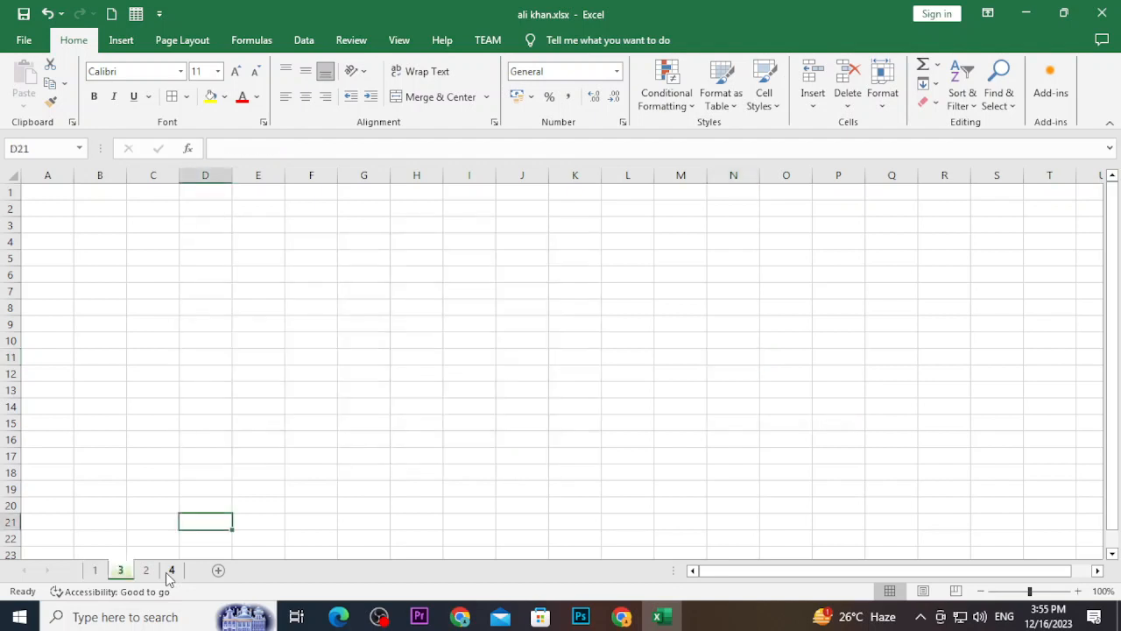
key("ctrl+Page_Down")
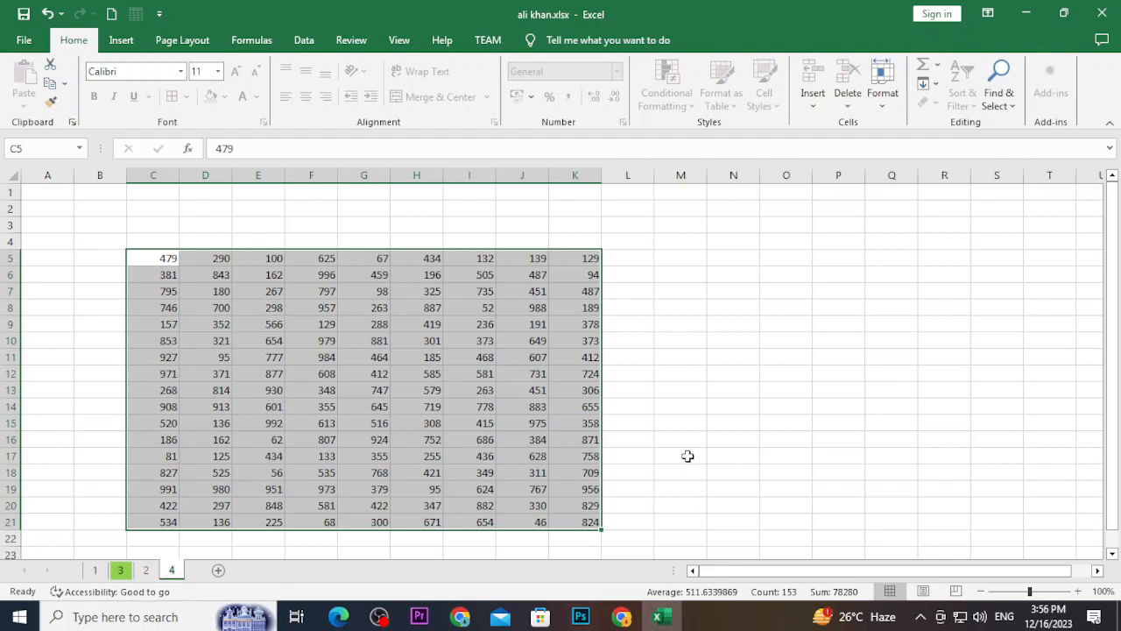
Attempt to edit cell N14 on sheet 4 and dismiss the protected-sheet warning
left_click_drag(688, 456, 729, 436)
left_click(729, 436)
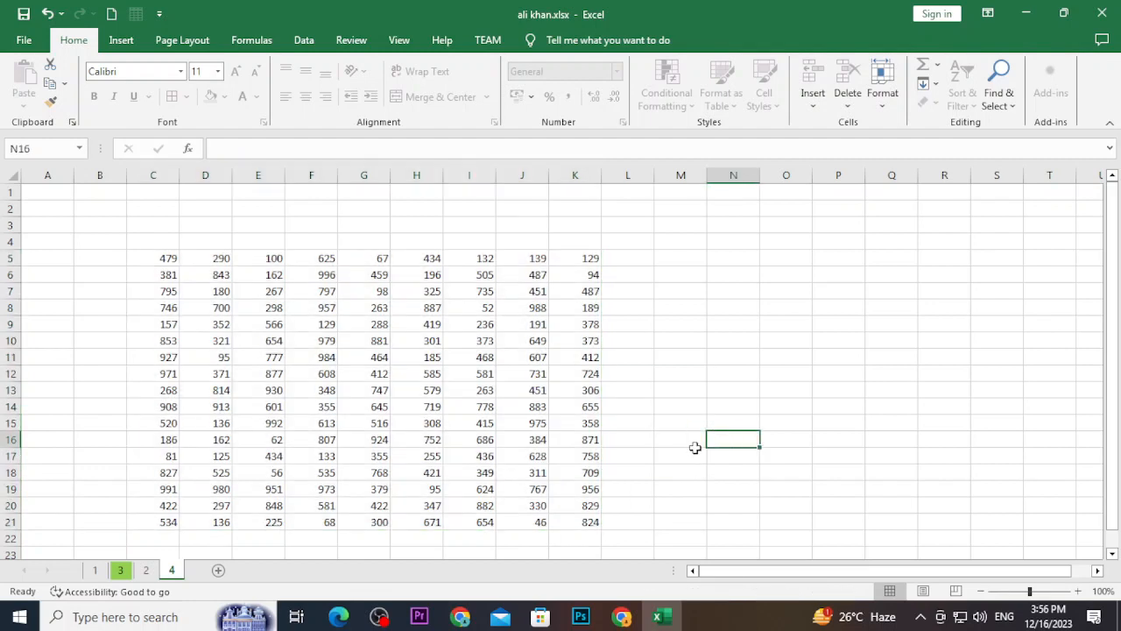
left_click(734, 403)
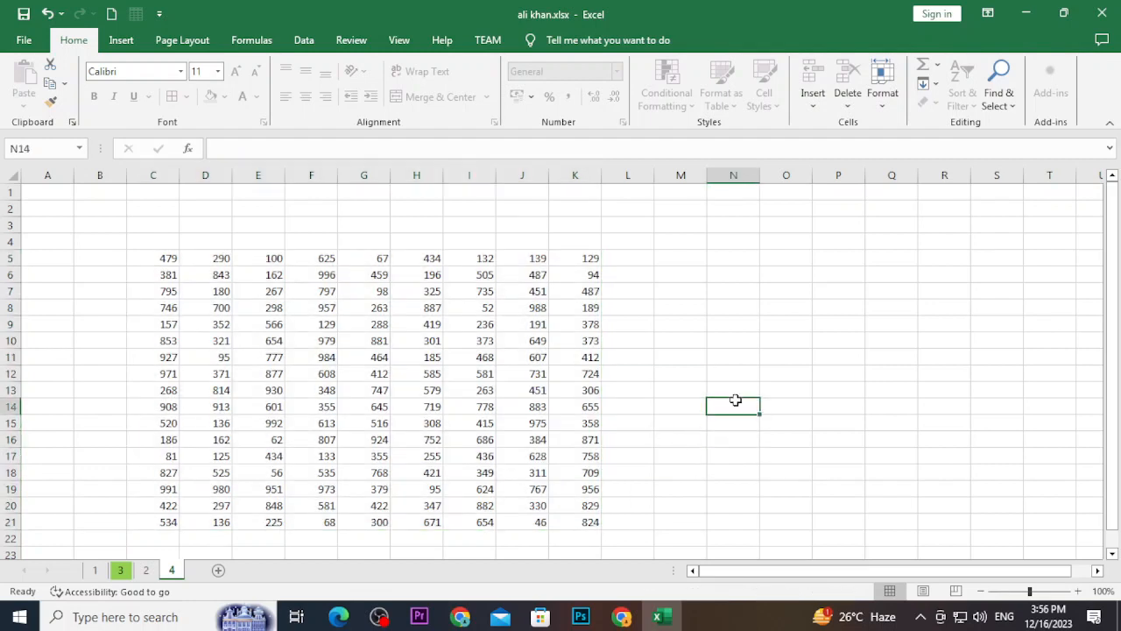
double_click(735, 401)
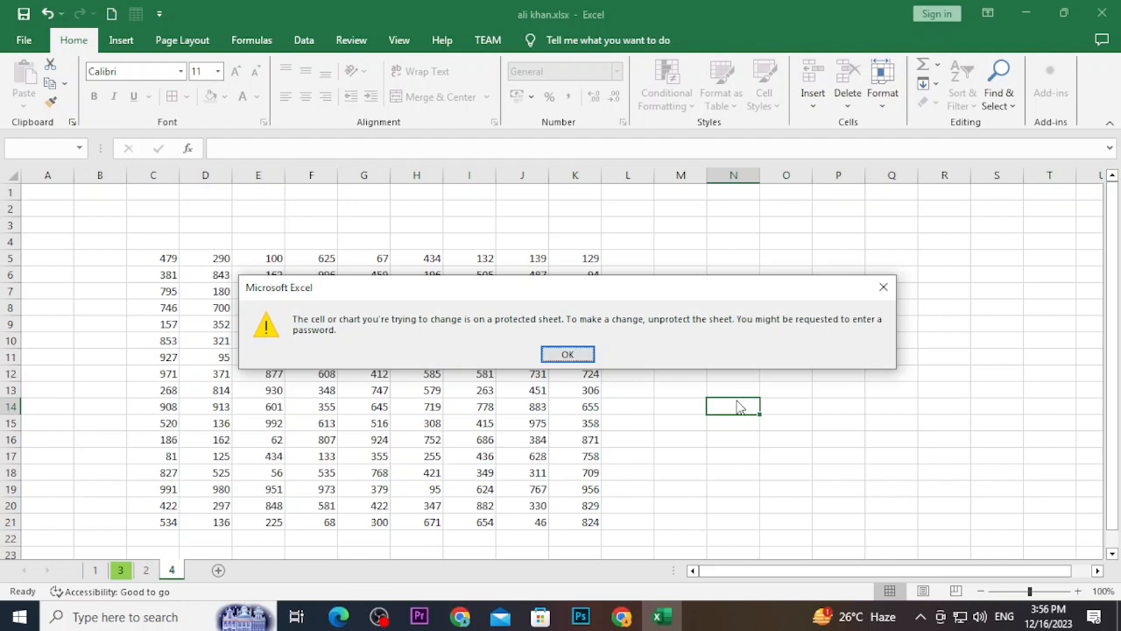
left_click(585, 353)
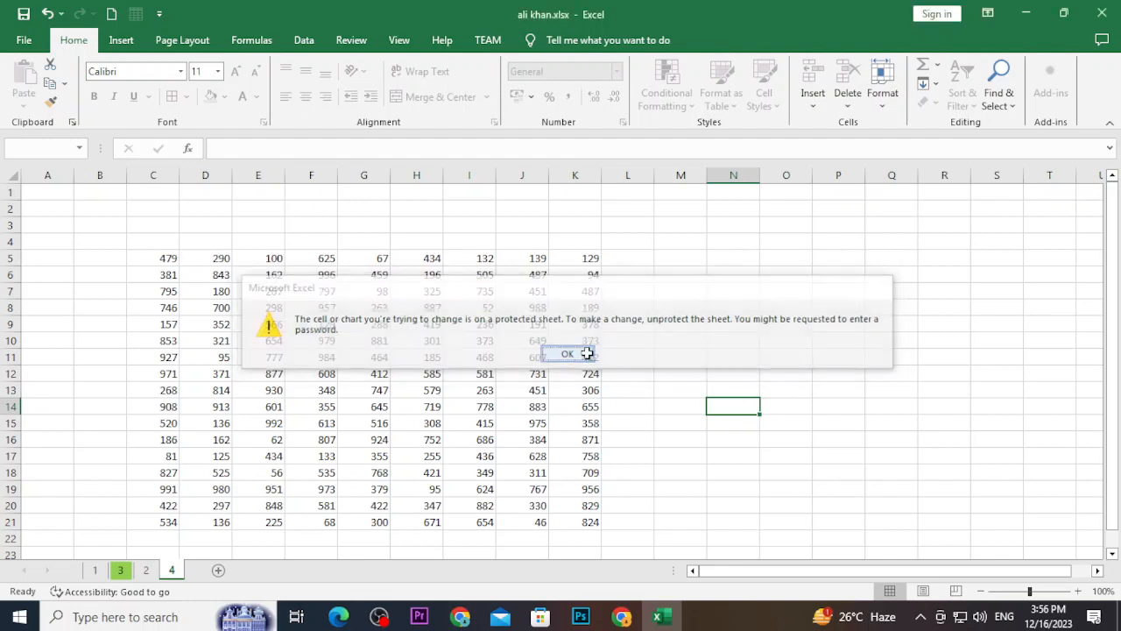
right_click(174, 571)
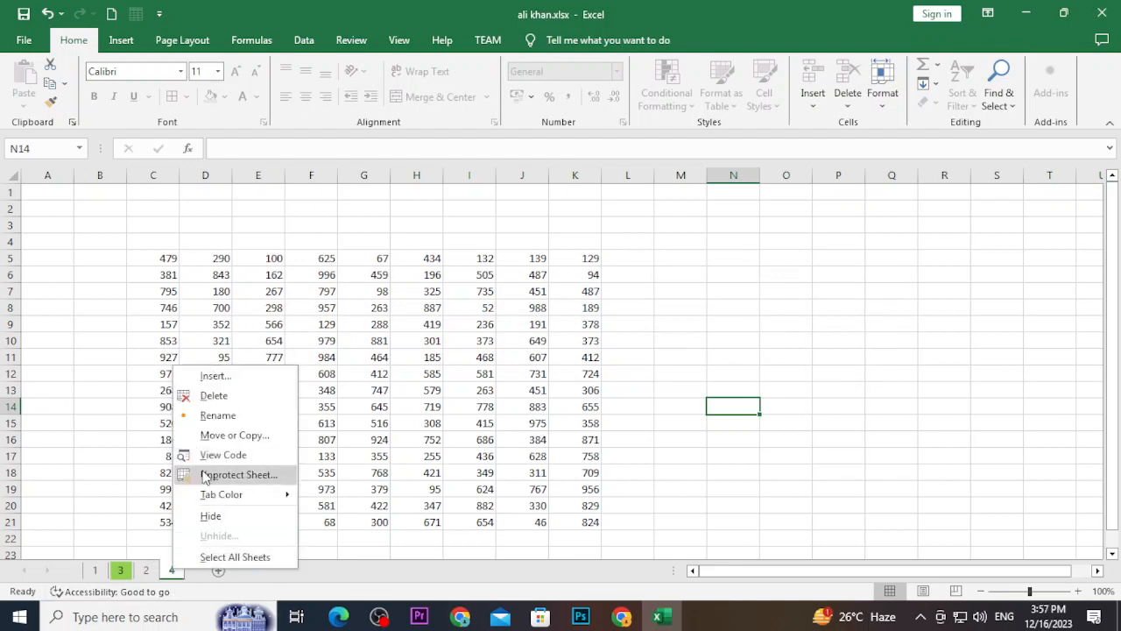
Close sheet 4's tab menu unused and show the View ribbon
left_click(594, 452)
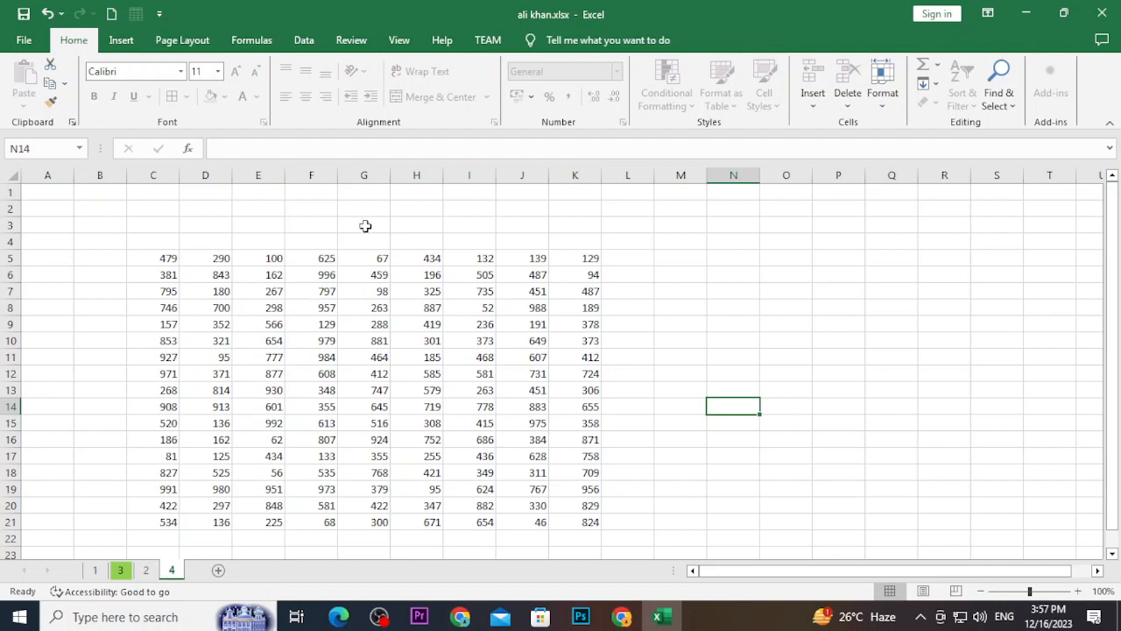
left_click(401, 46)
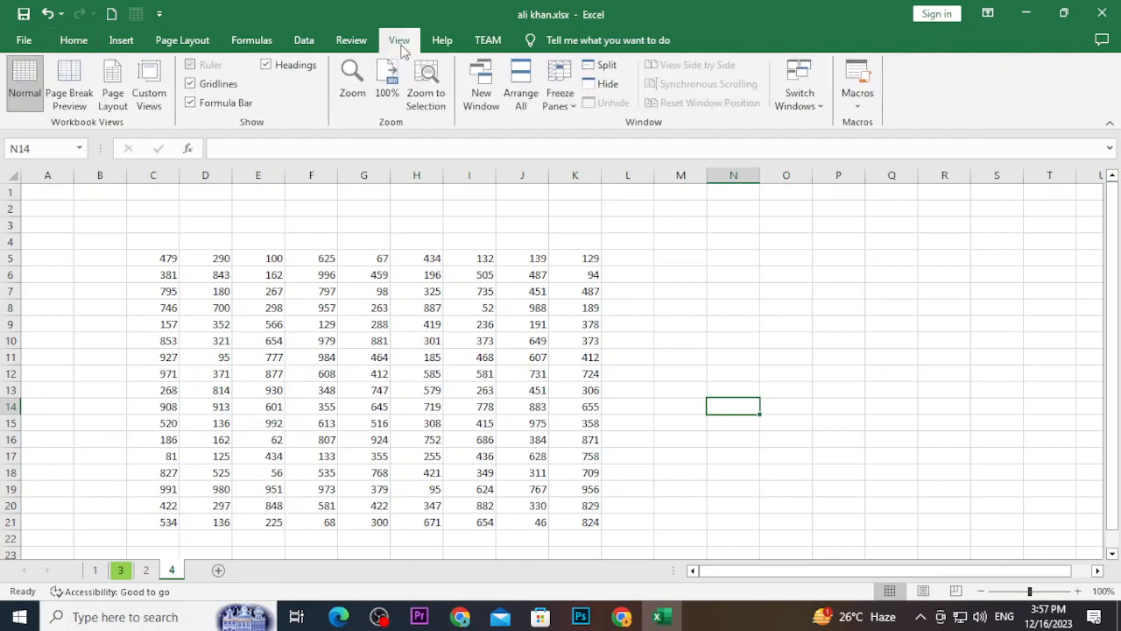
Unprotect sheet 4 via Review > Unprotect Sheet by entering its password
left_click(353, 46)
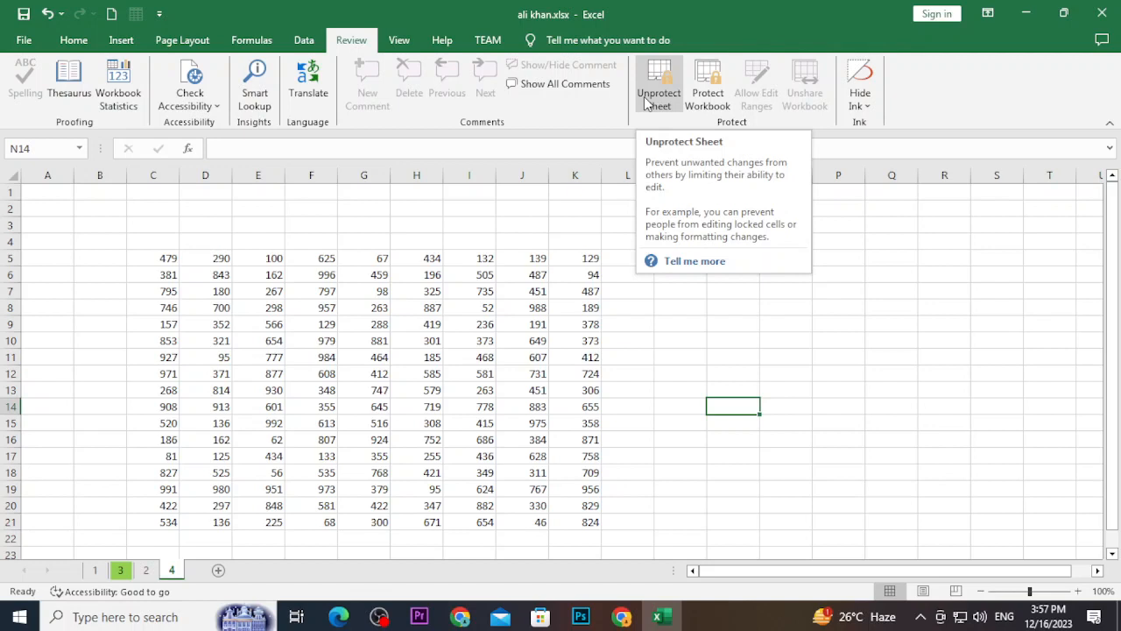
left_click(644, 97)
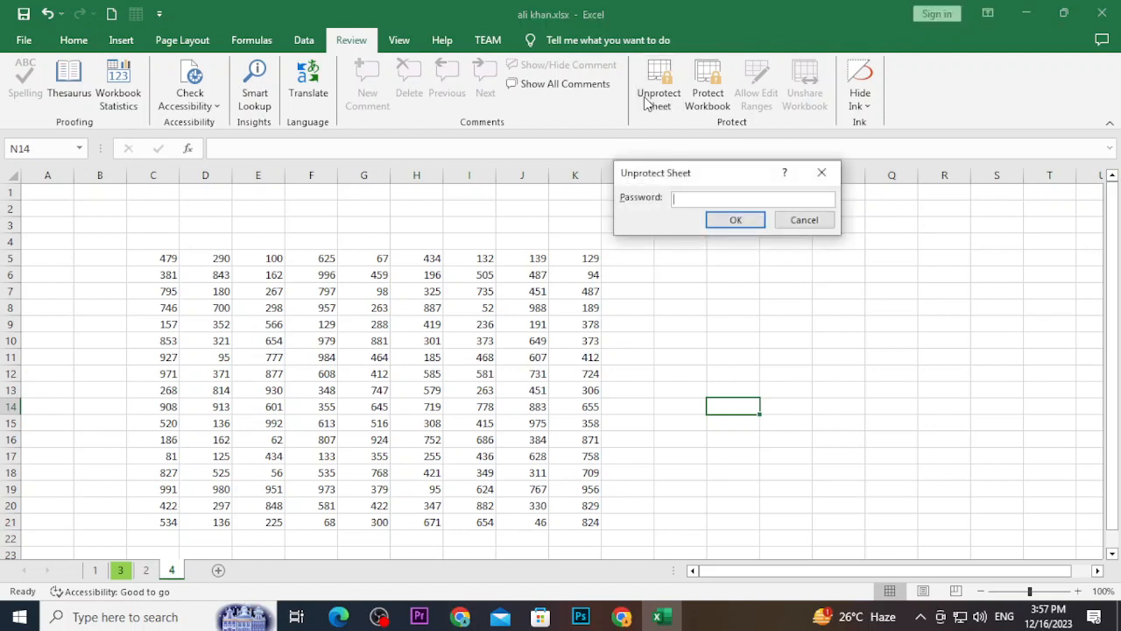
type("1234")
key("Return")
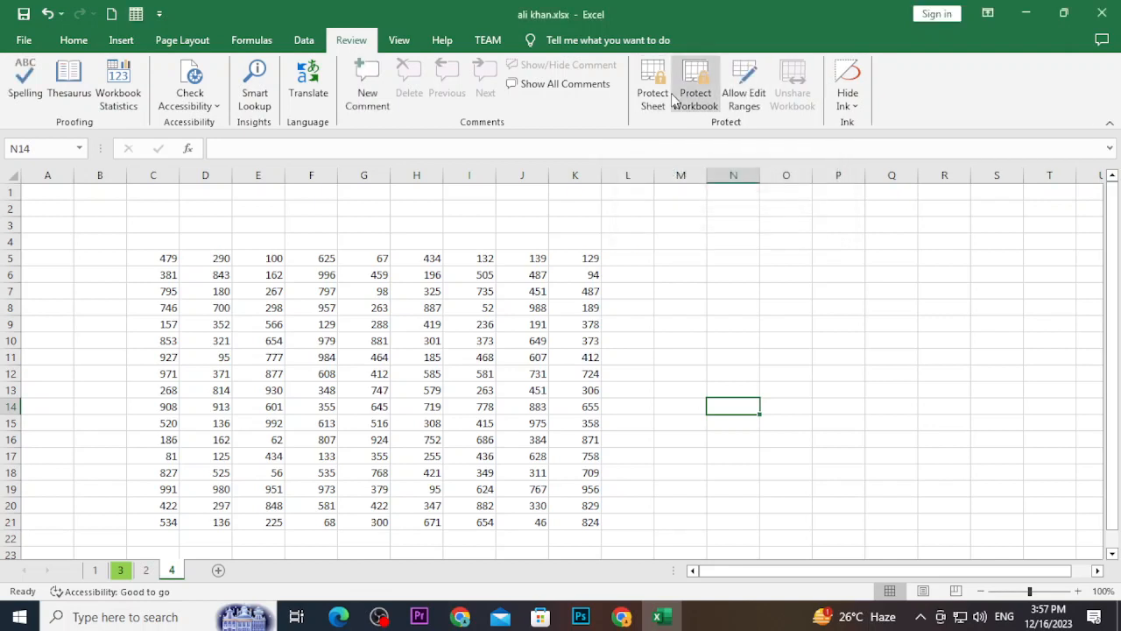
left_click(74, 40)
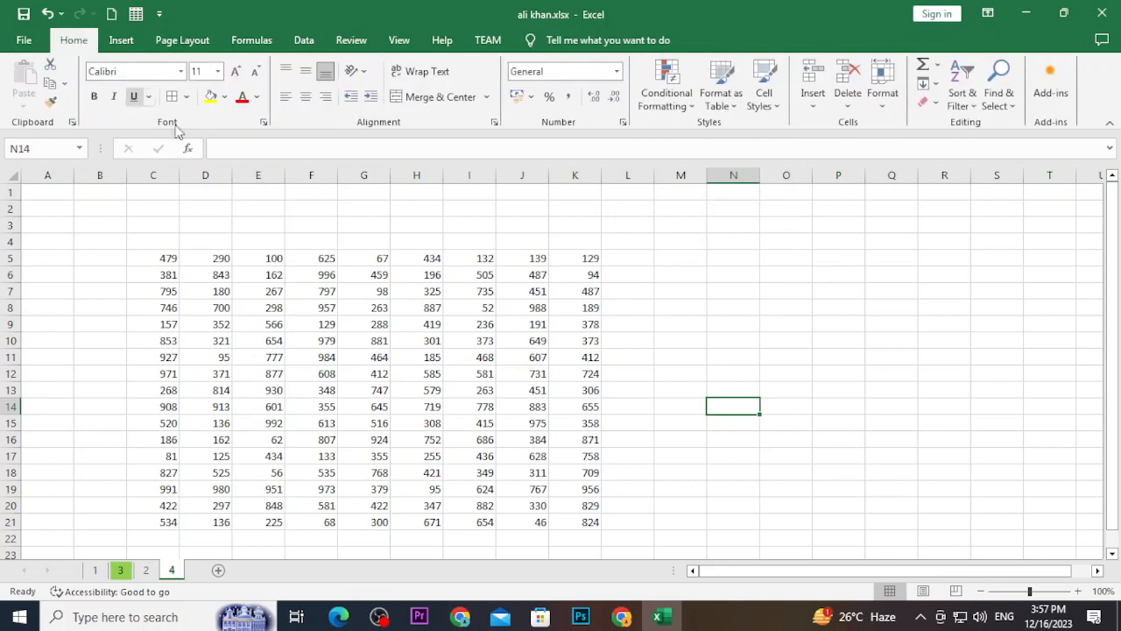
Type test entries down N7:N10, including 'hfhfj' and 'fewh', and save the workbook
left_click(720, 290)
type("chfdzskjfdskjfhdskjfdasfkj")
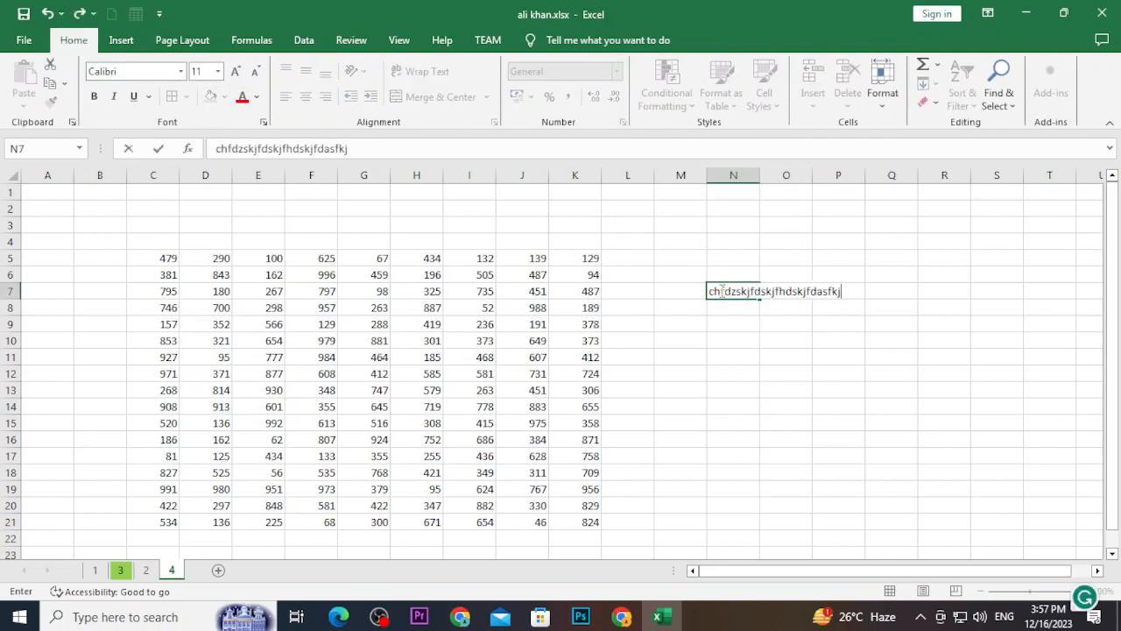
type("dsh\bhngkjrehgkjdrfgh\\")
key("Return")
type("hfhfj")
key("Return")
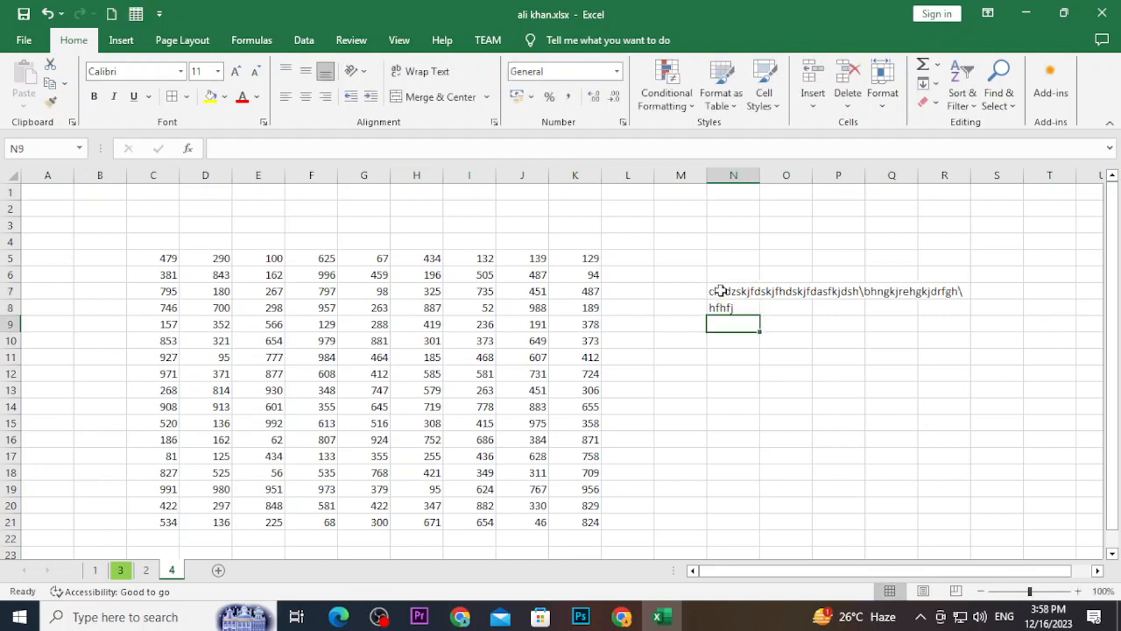
type("hfhfew\\")
key("Return")
type("fewh")
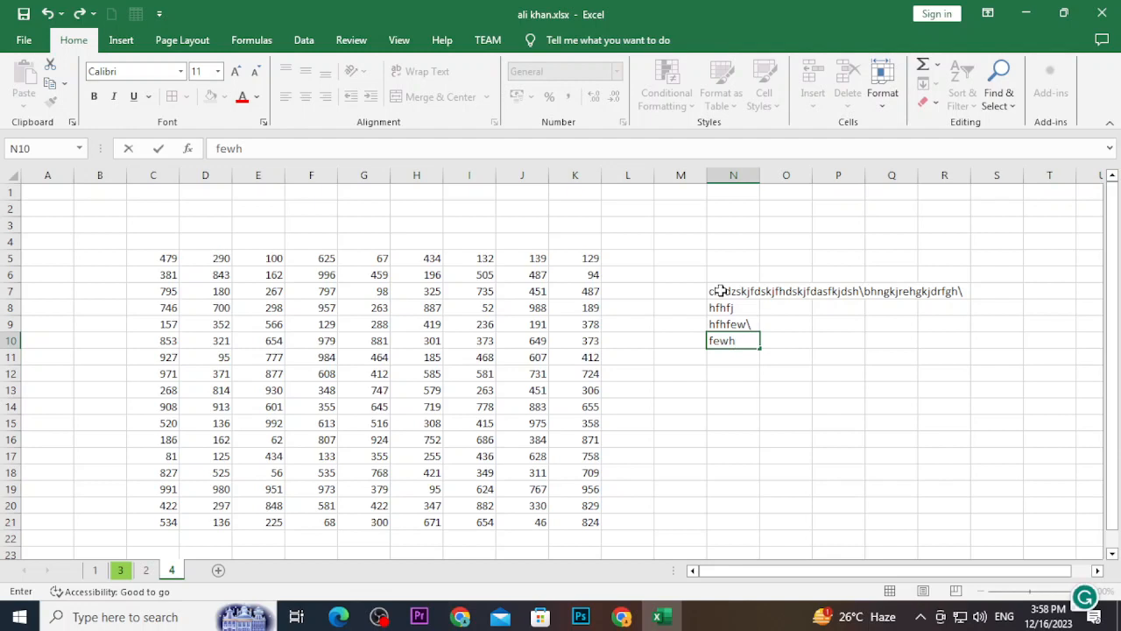
key("ctrl+s")
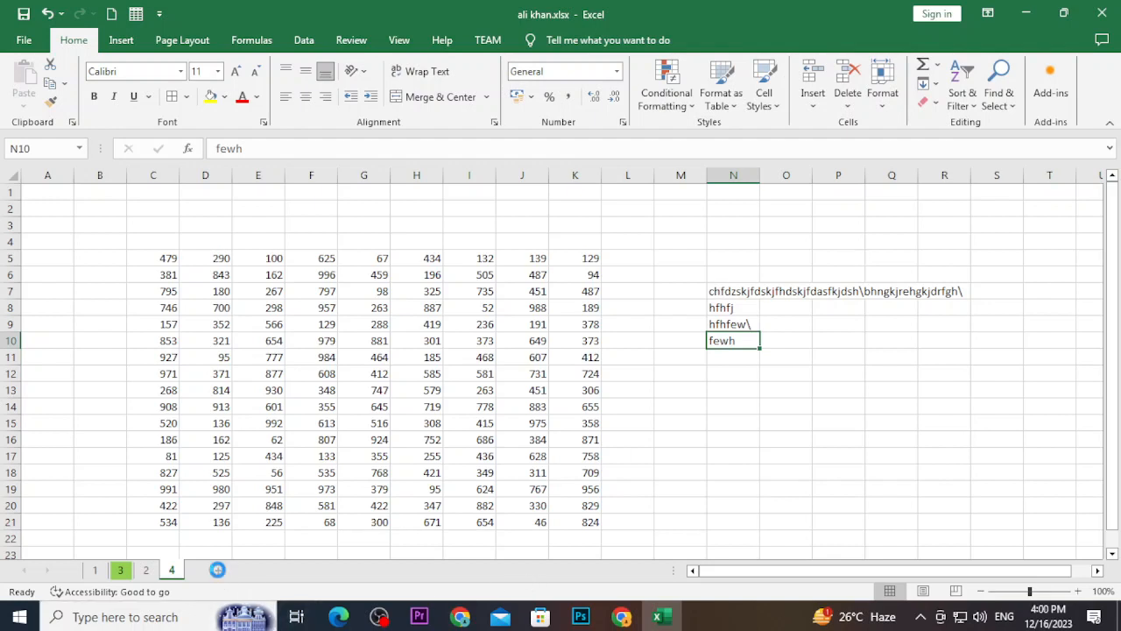
Insert a new worksheet after sheet 4 and rename it 'new'
left_click(219, 570)
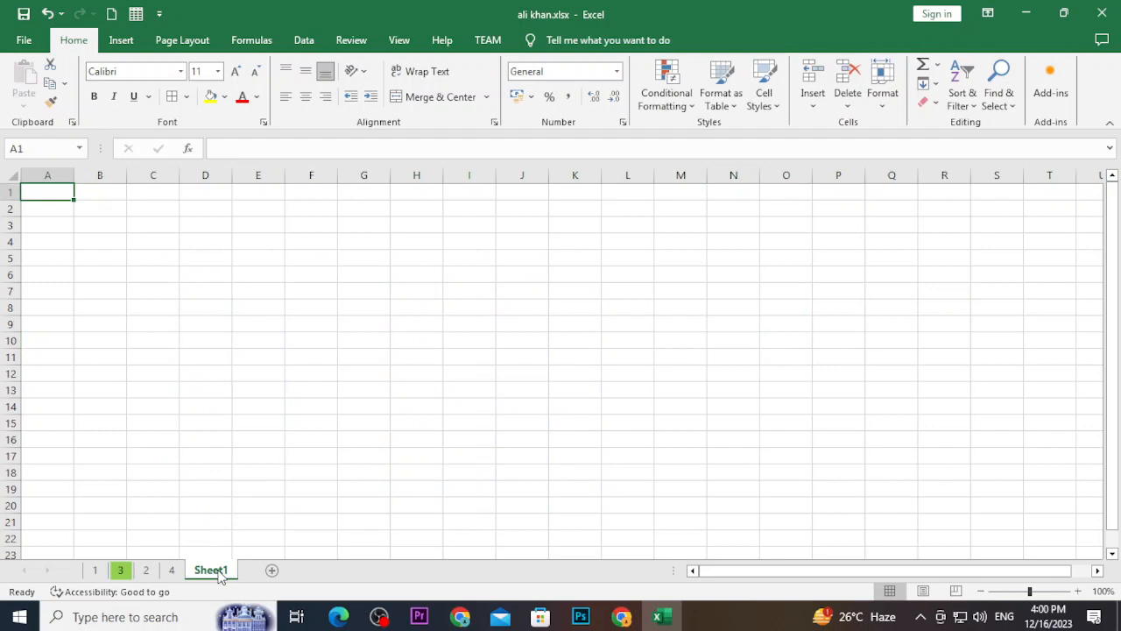
right_click(196, 572)
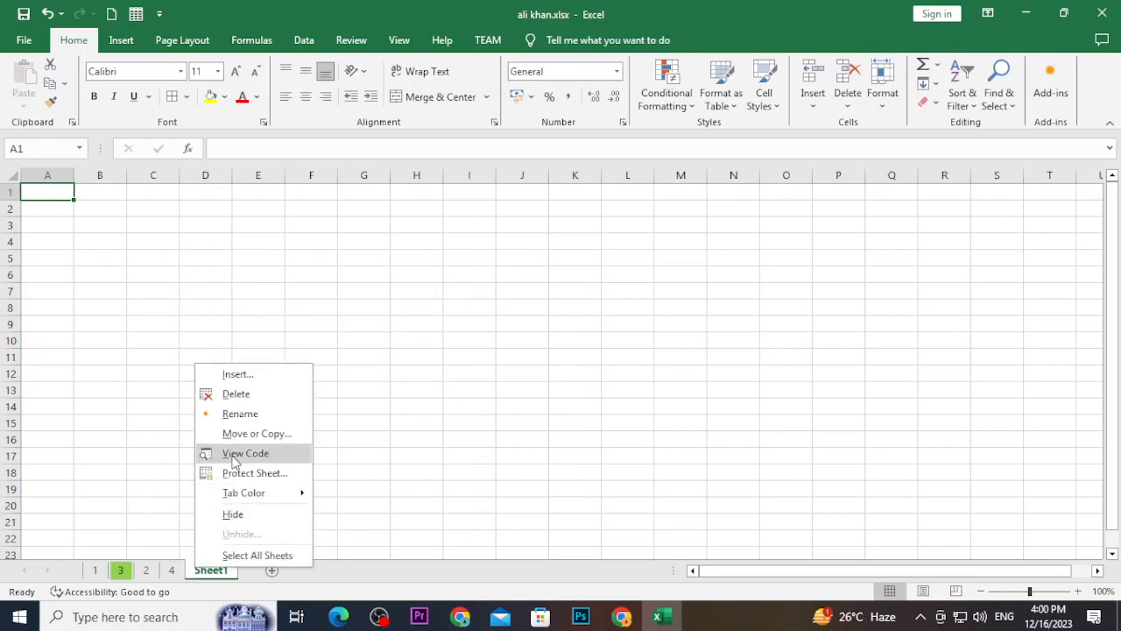
left_click(239, 415)
type("new")
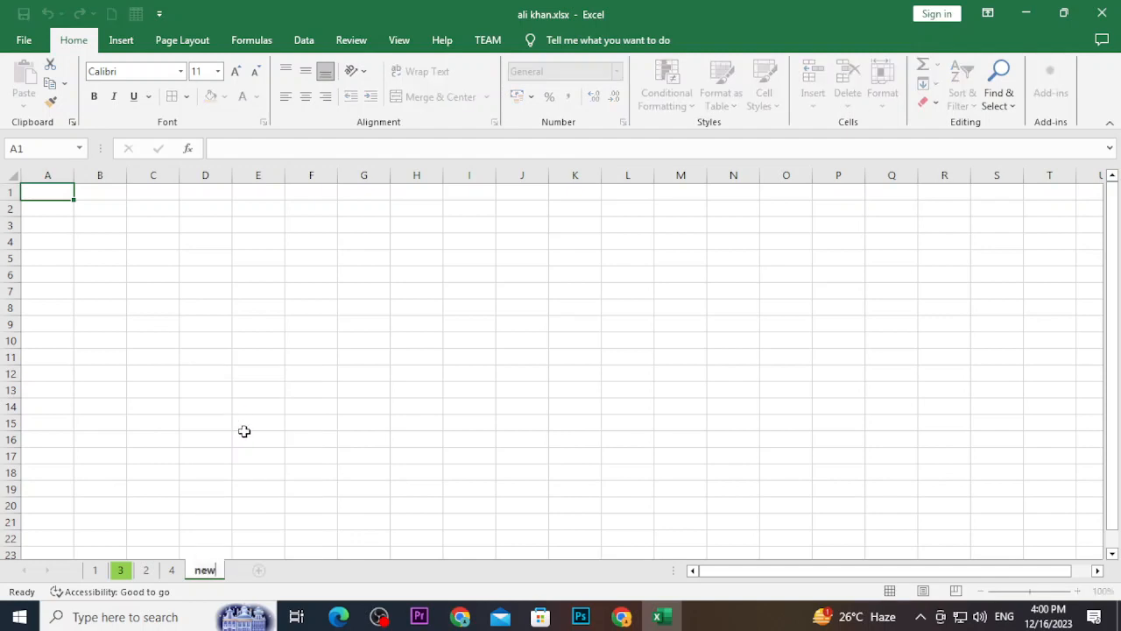
key("Return")
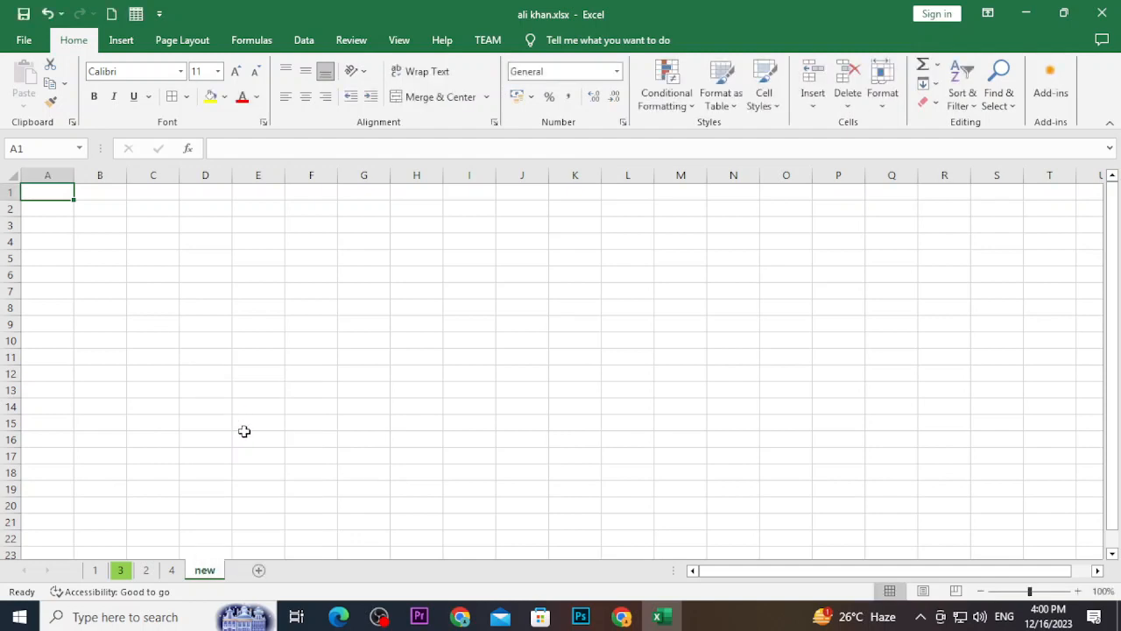
left_click(83, 230)
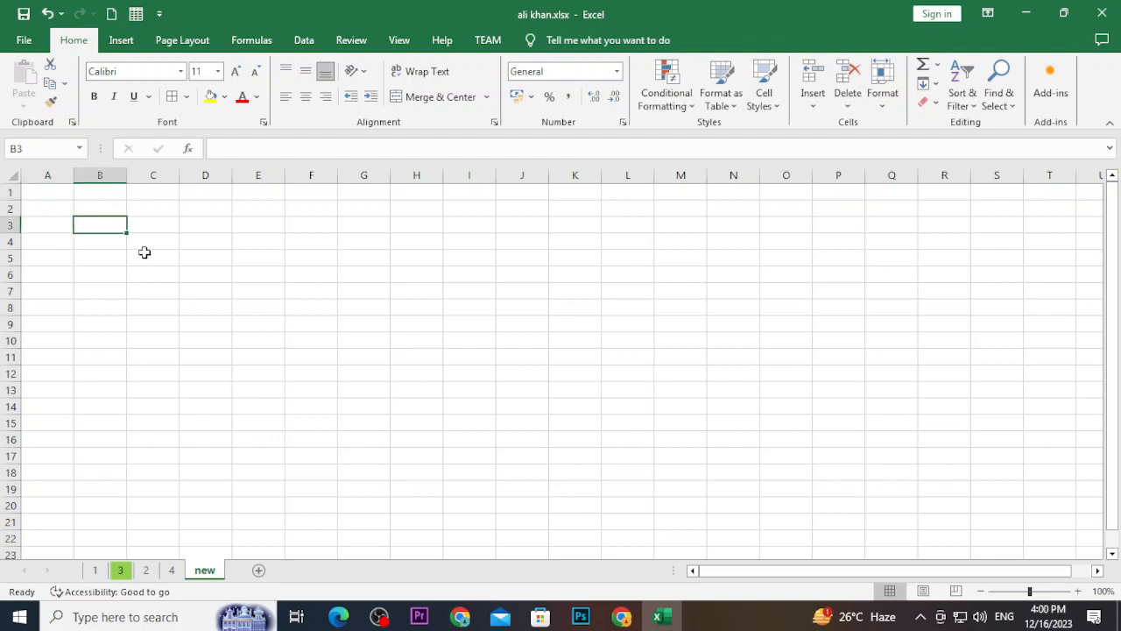
Apply All Borders to B3:T21 on sheet 'new', check the grid, then reselect B3:T21
left_click(1048, 523, "shift")
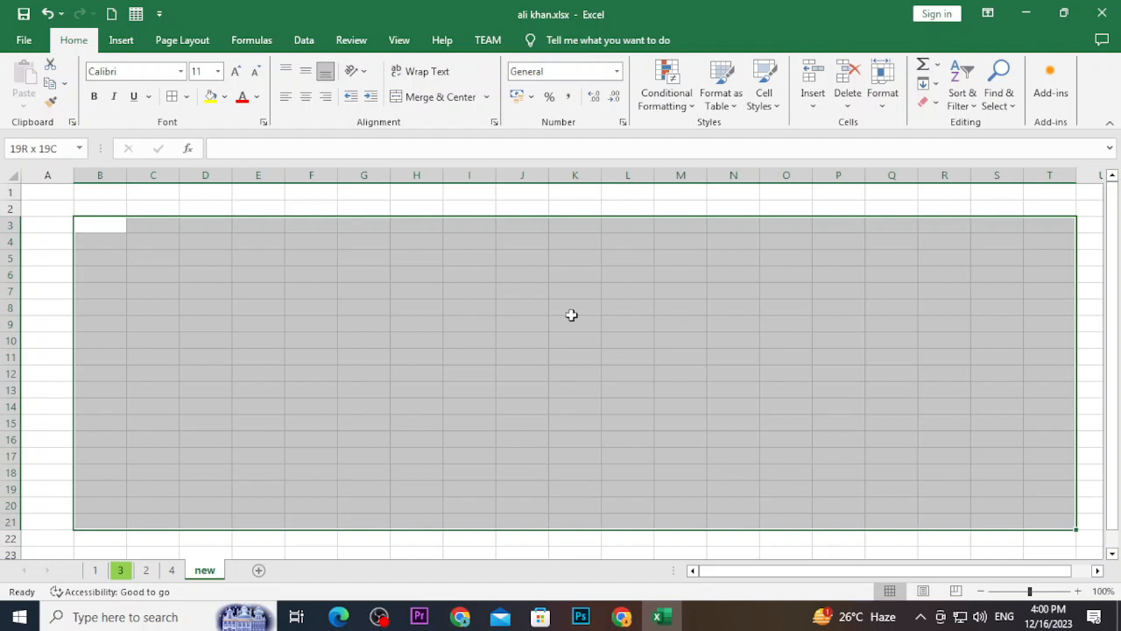
left_click(172, 98)
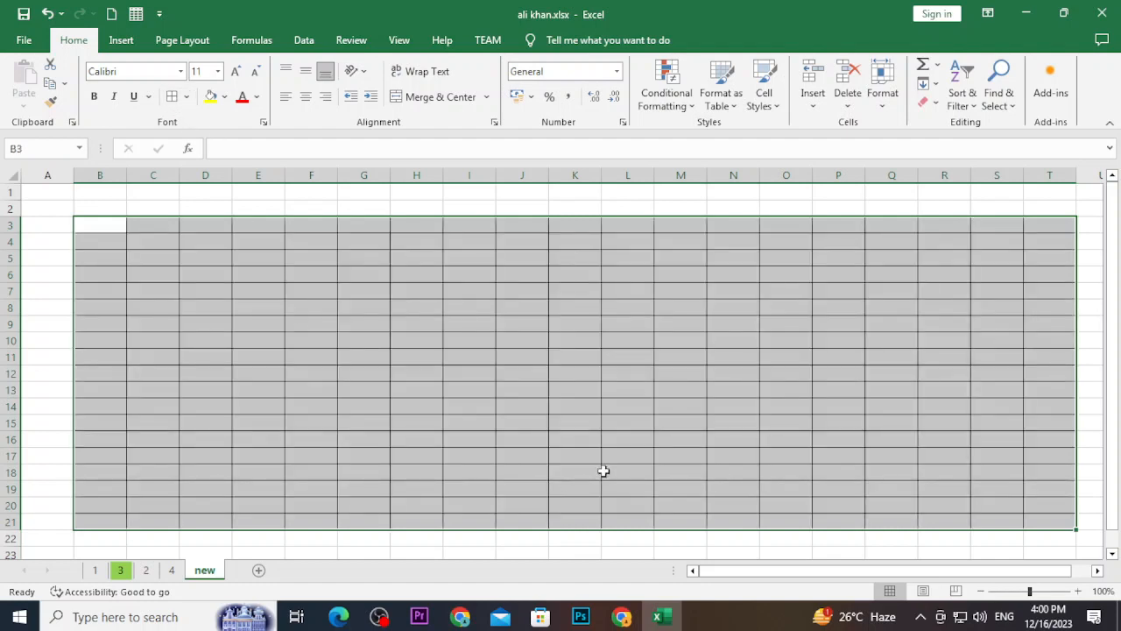
left_click(634, 466)
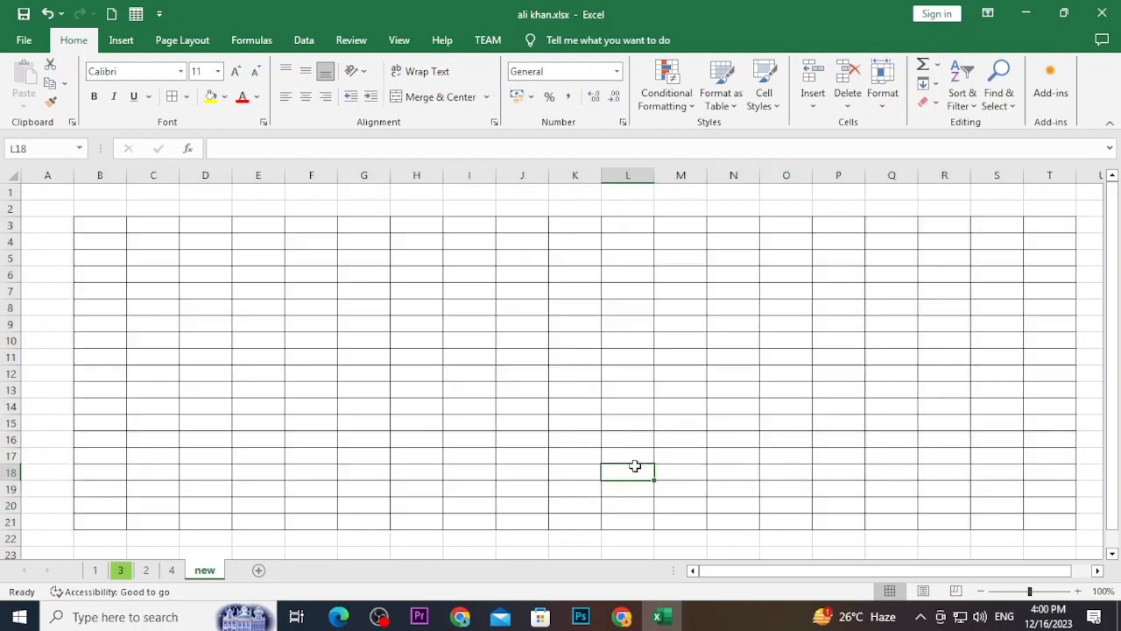
left_click(718, 189)
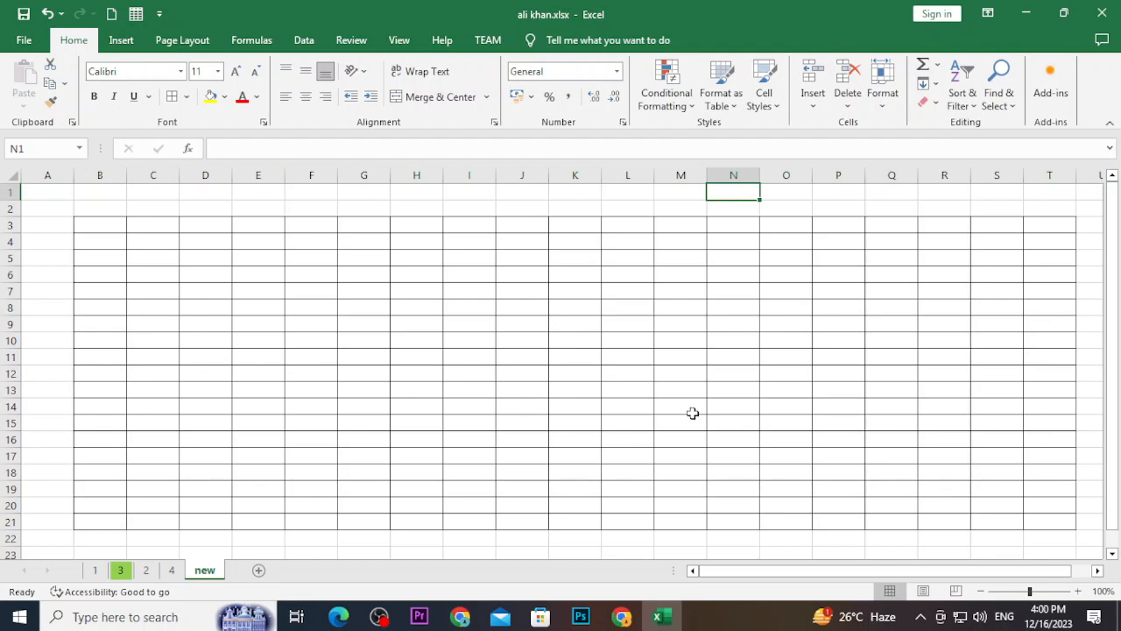
scroll(661, 520, "down", 1)
left_click(660, 522)
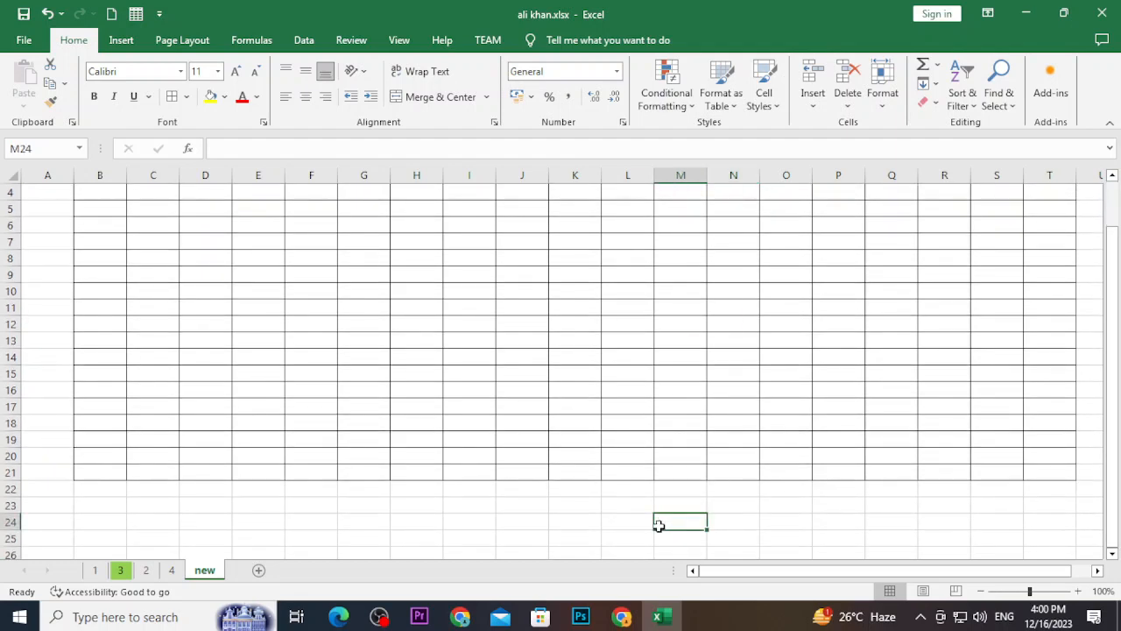
scroll(659, 525, "up", 1)
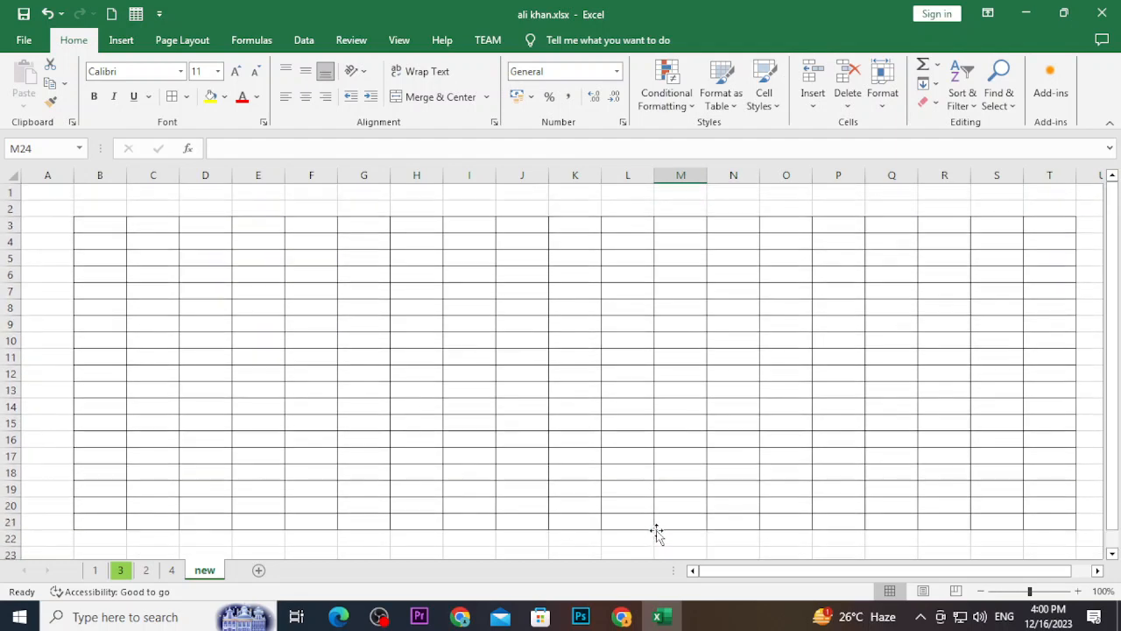
left_click(640, 399)
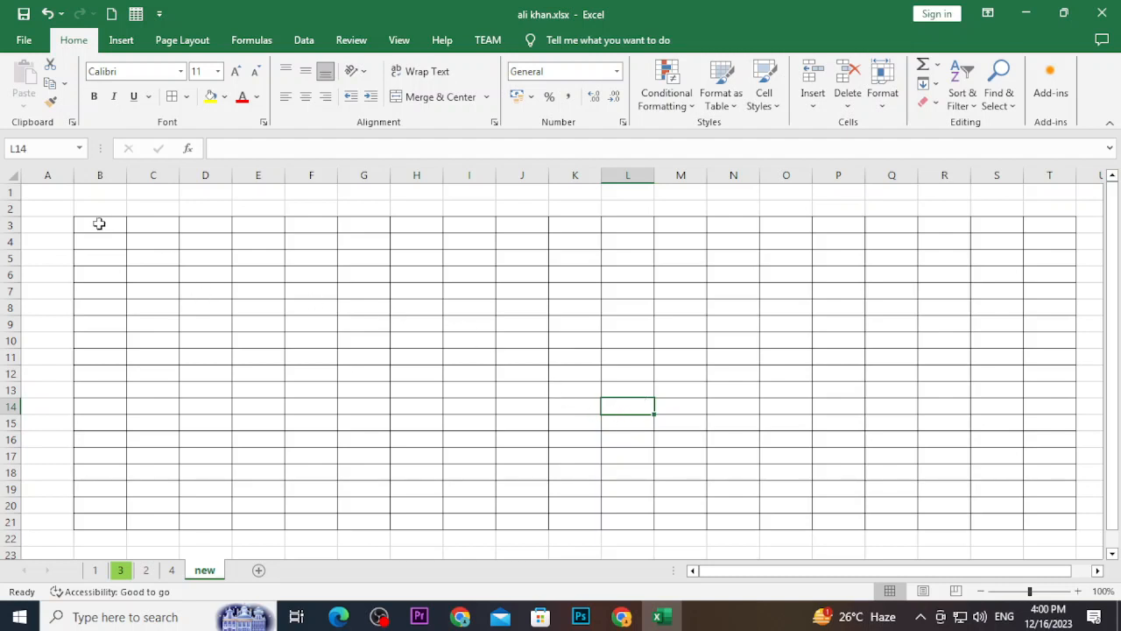
left_click_drag(100, 223, 1033, 533)
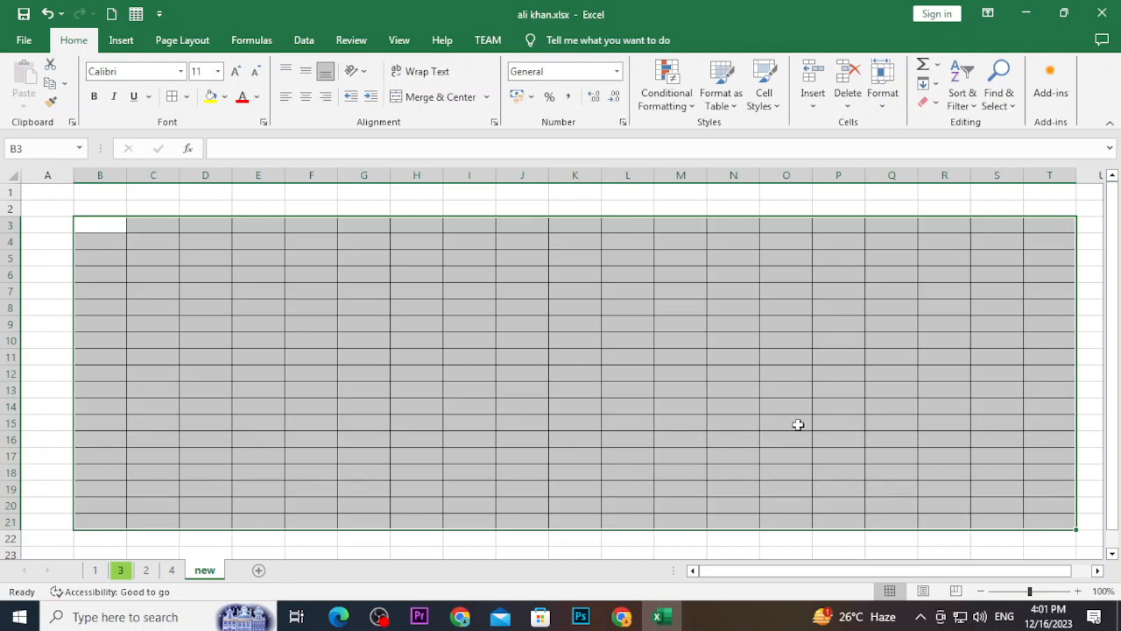
From Review > Allow Edit Ranges, start a new editable range for B3:T21 on sheet 'new'
left_click(399, 41)
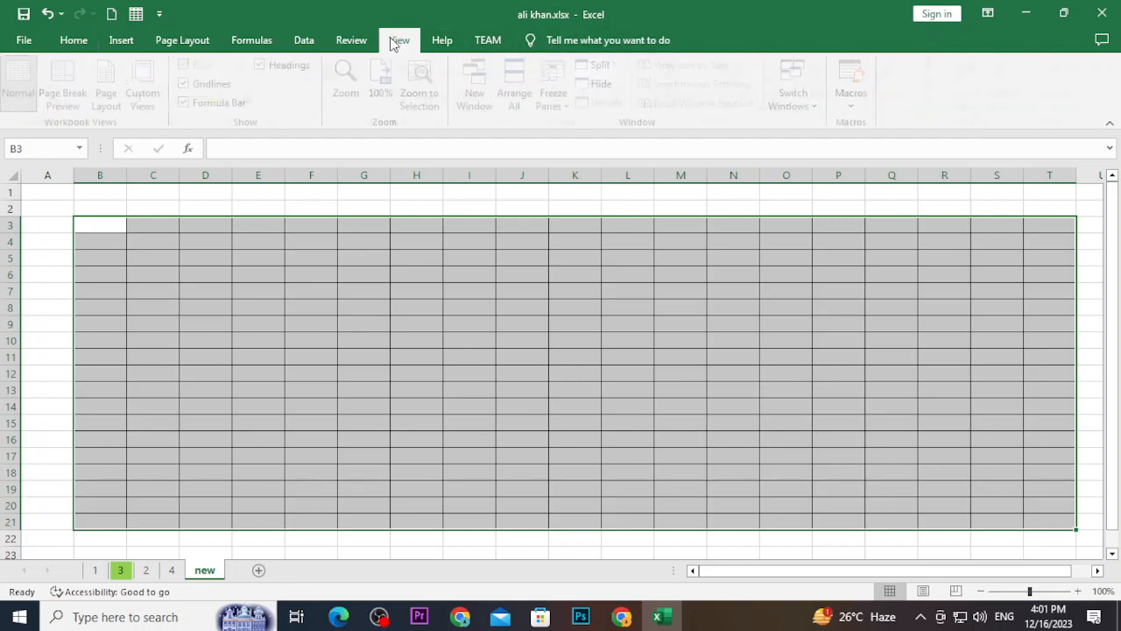
left_click(353, 41)
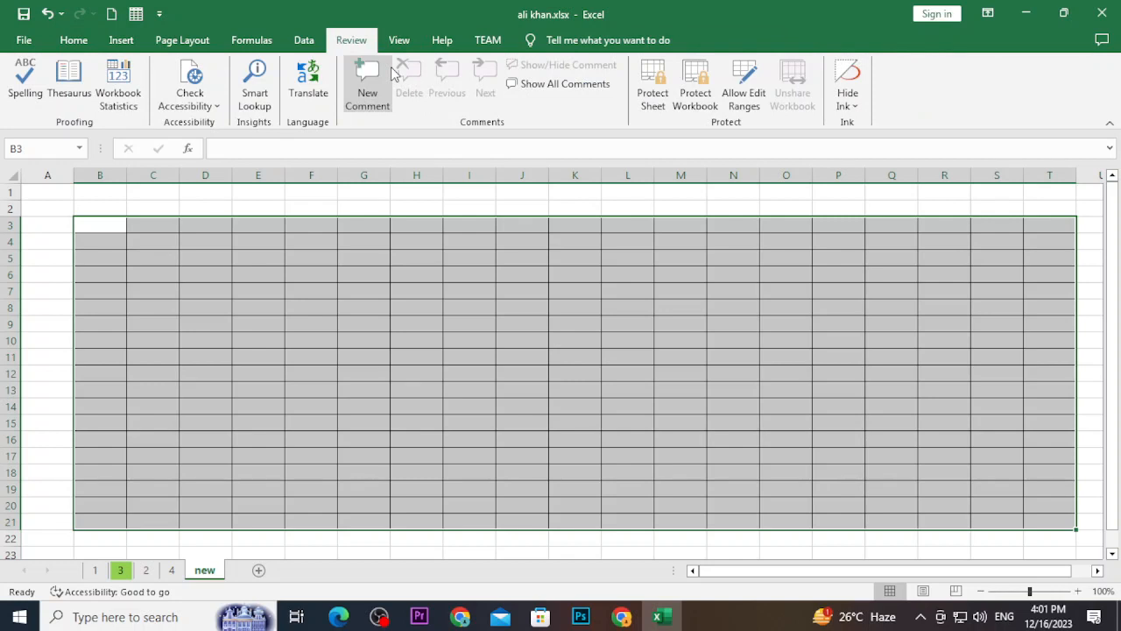
left_click(745, 106)
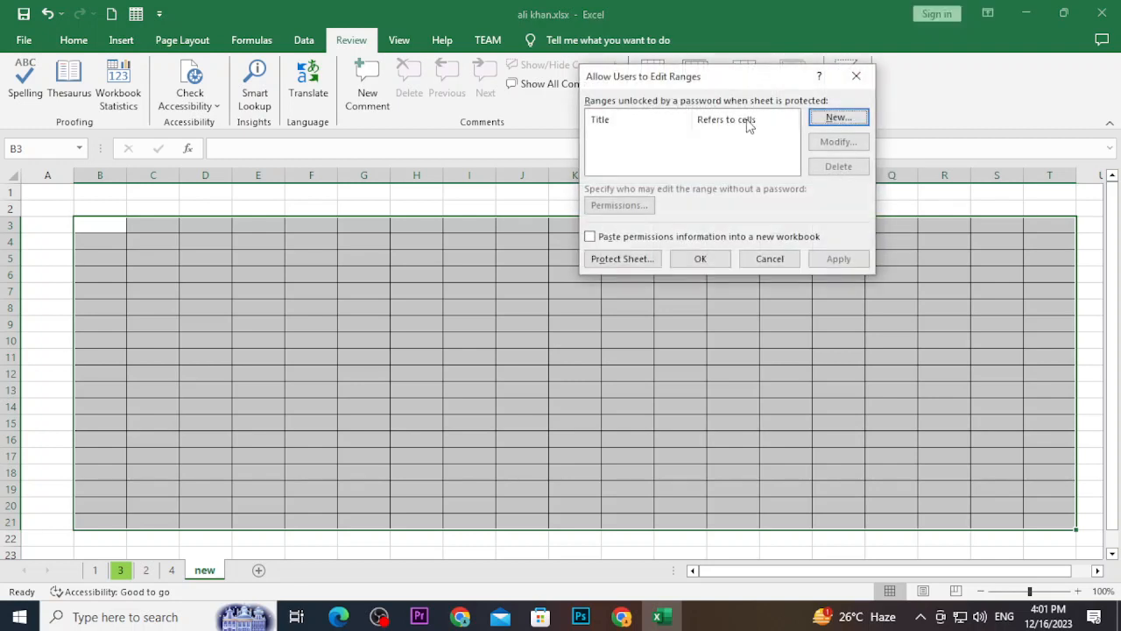
left_click(832, 118)
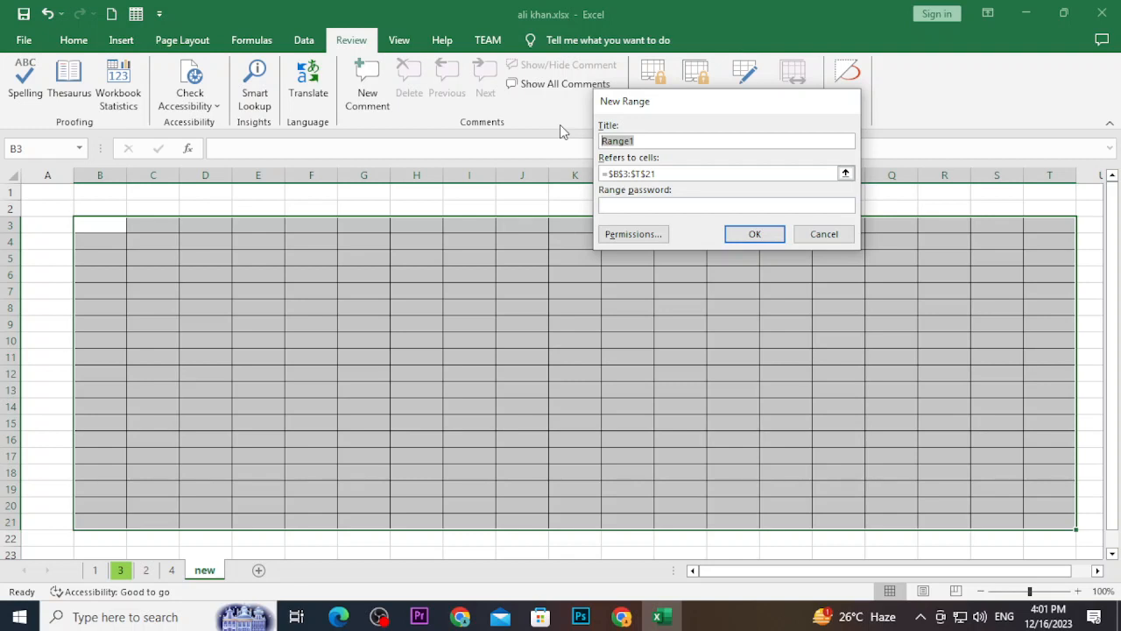
Title the range 'hamasa', set it to B3:T21, and set and confirm its range password
type("hamasa")
left_click_drag(663, 173, 583, 173)
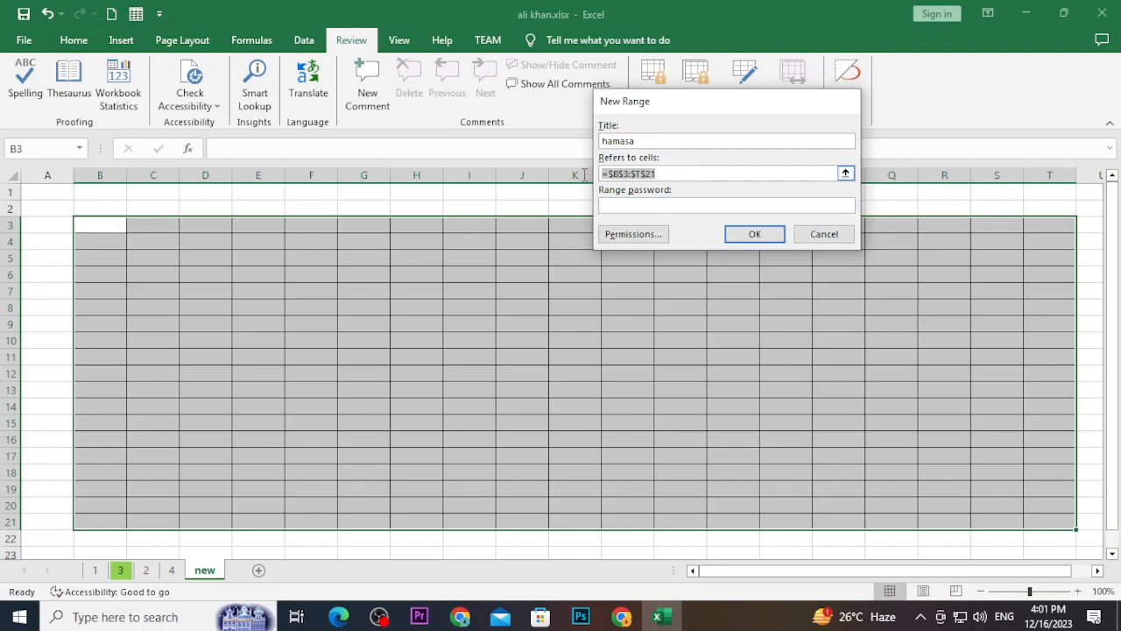
key("BackSpace")
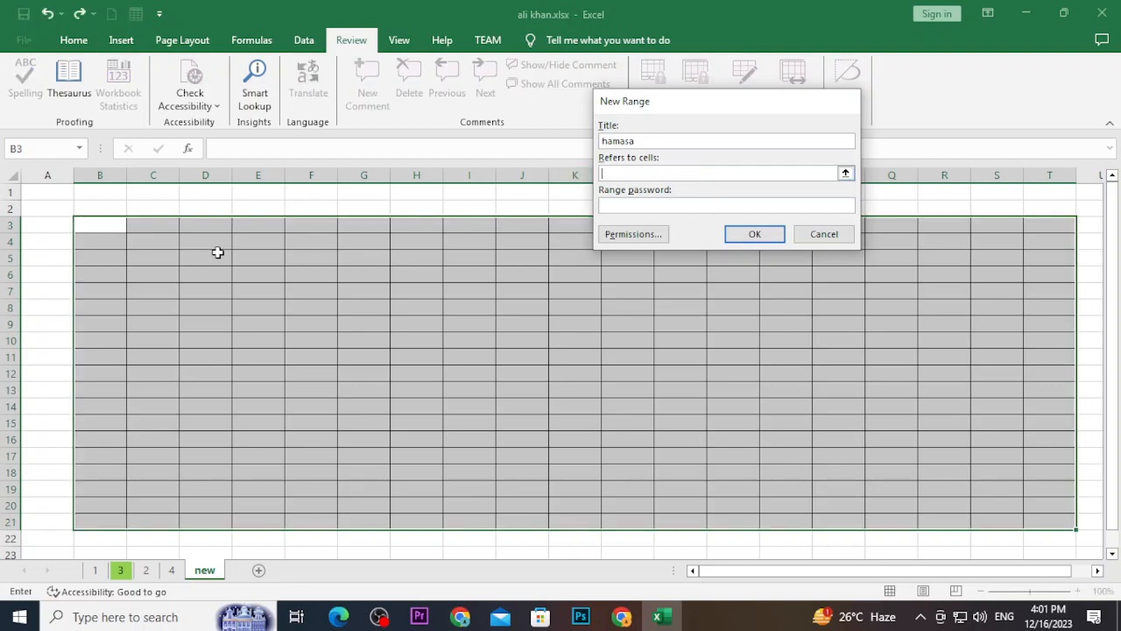
left_click_drag(106, 226, 1031, 518)
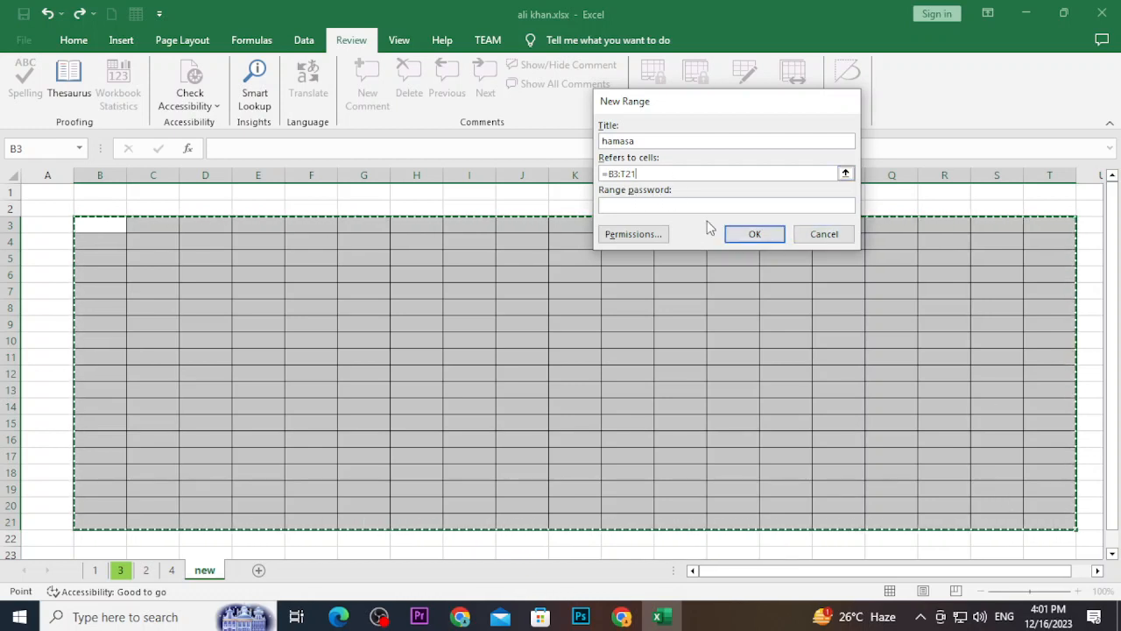
left_click(663, 204)
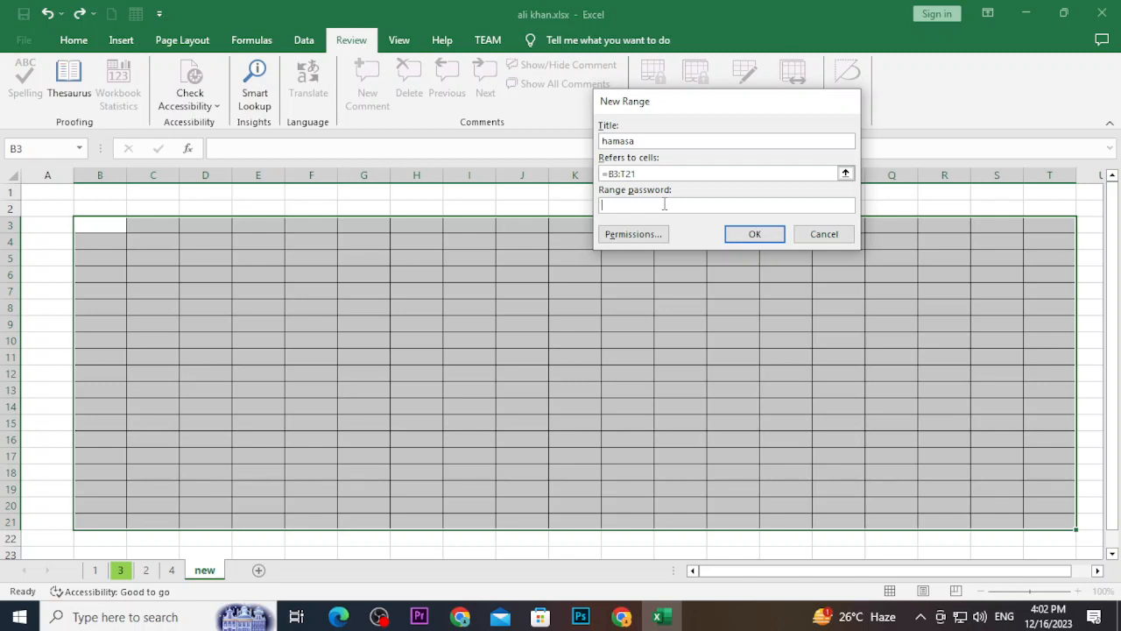
type("12345")
left_click(755, 235)
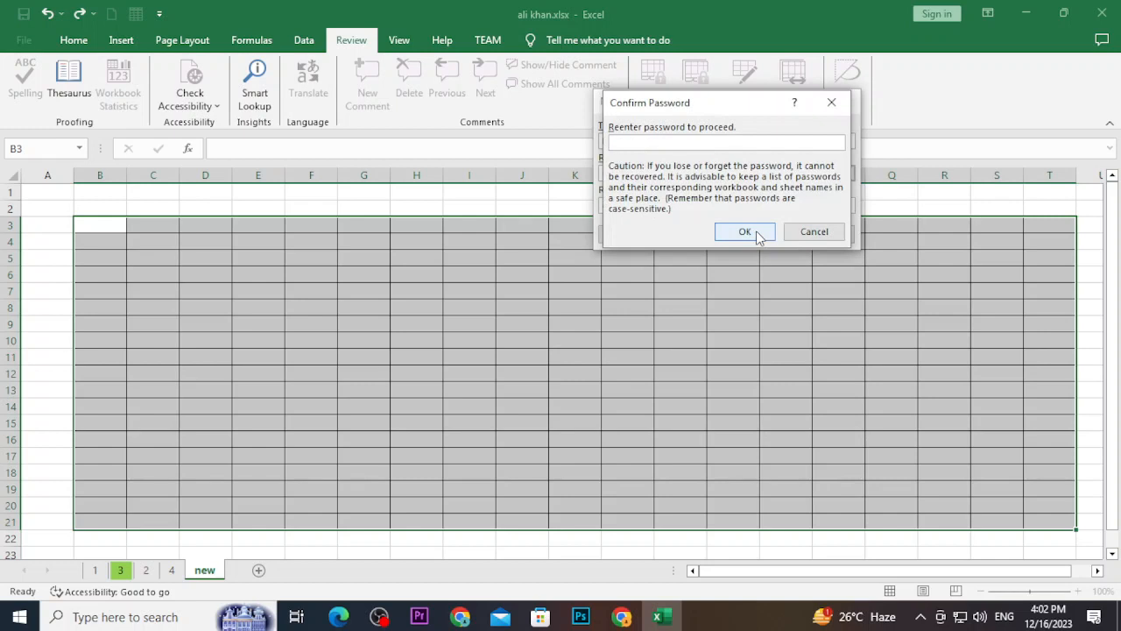
type("12345")
left_click(744, 232)
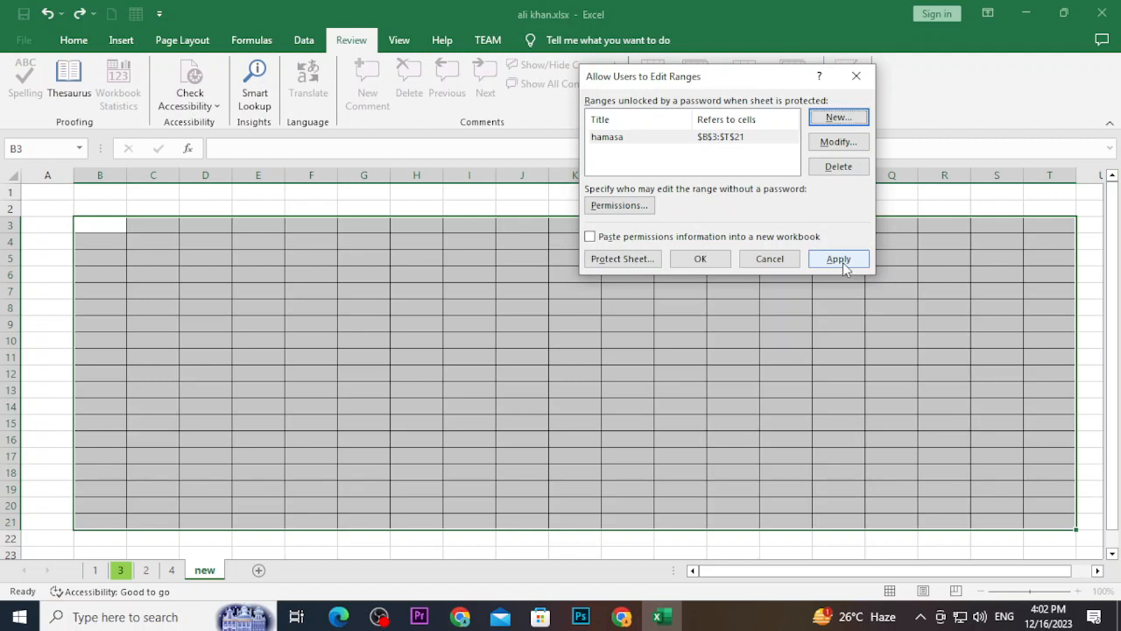
Apply the hamasa range, close Allow Users to Edit Ranges, and close the workbook
left_click(842, 260)
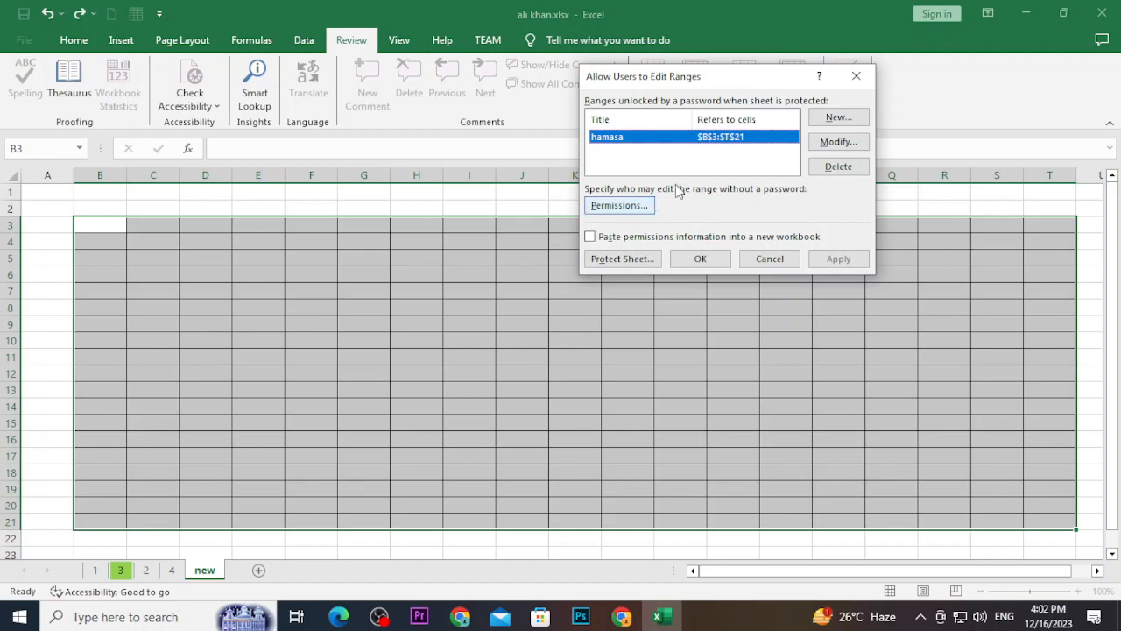
left_click(856, 79)
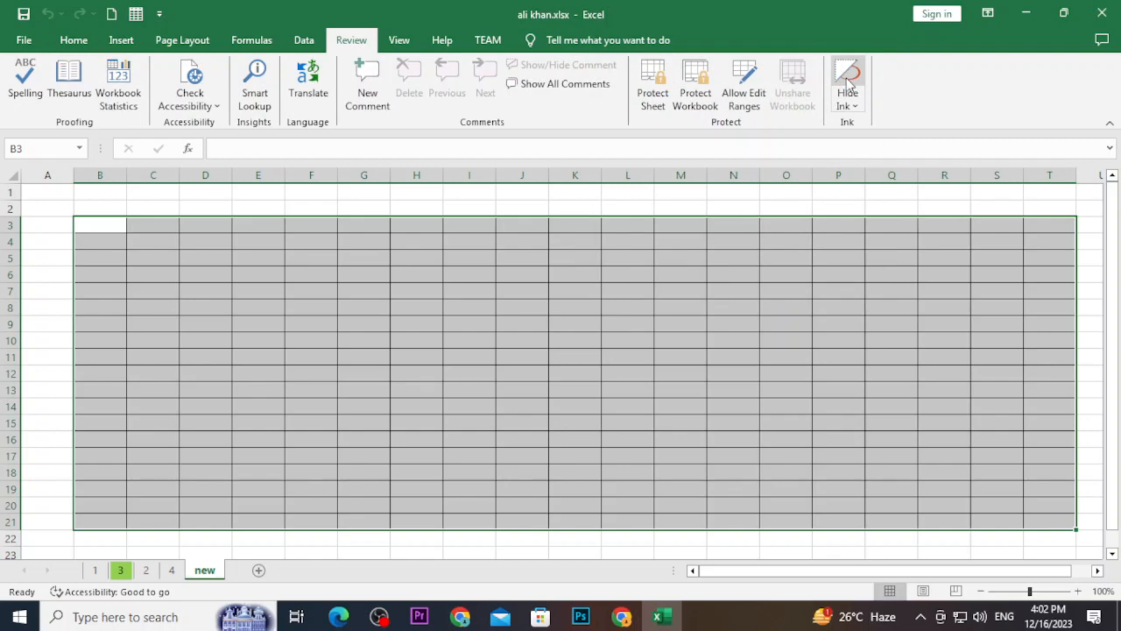
left_click(1101, 15)
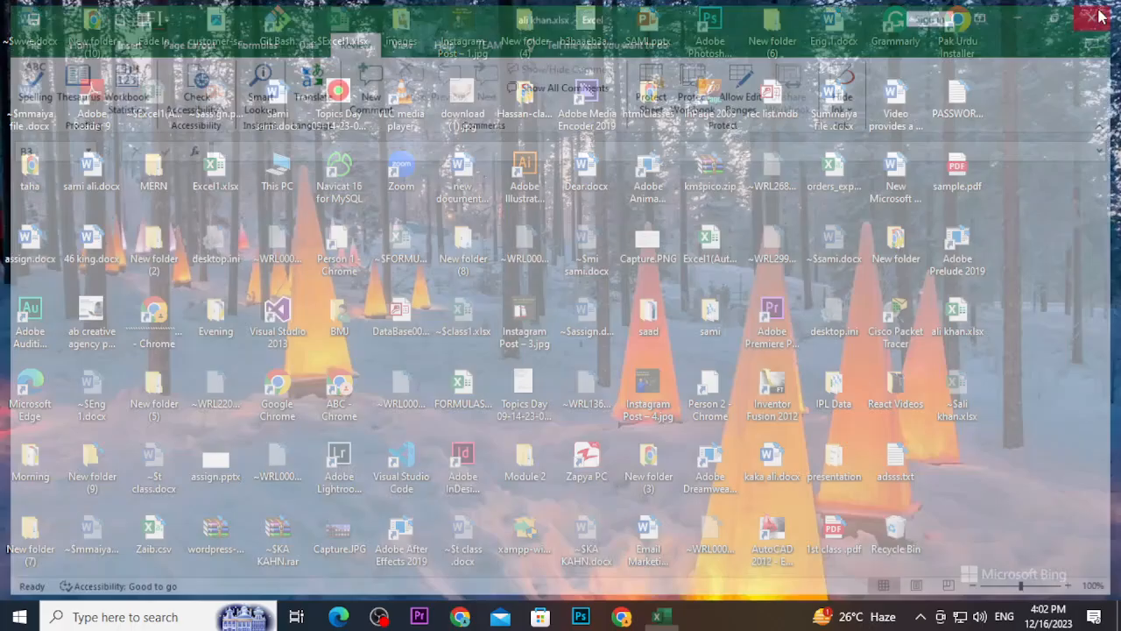
double_click(954, 318)
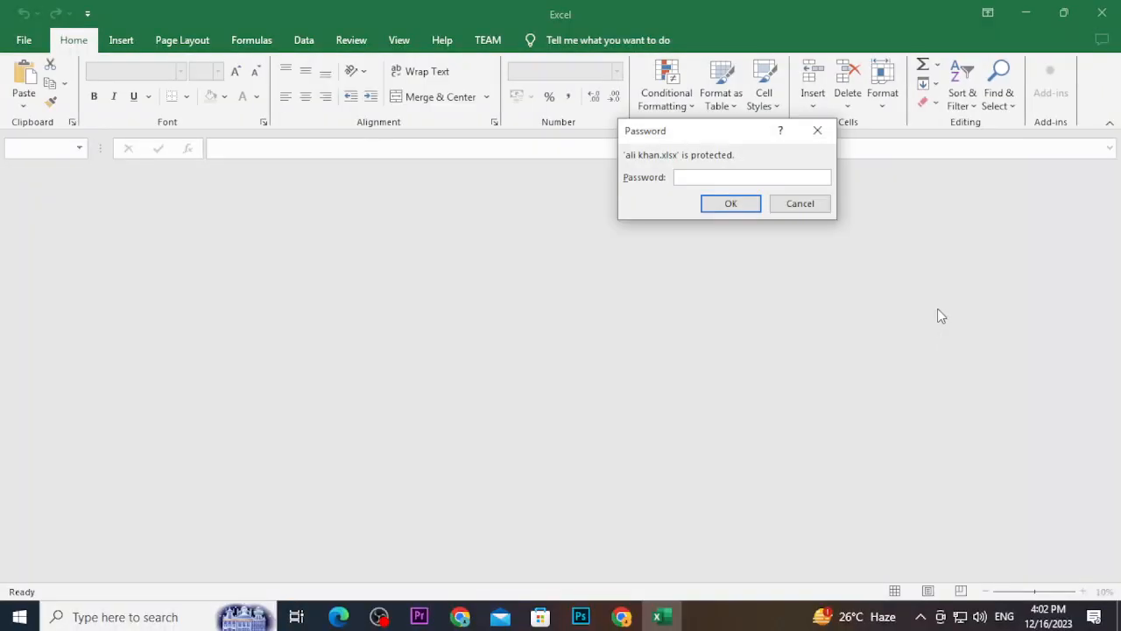
type("1234")
key("Return")
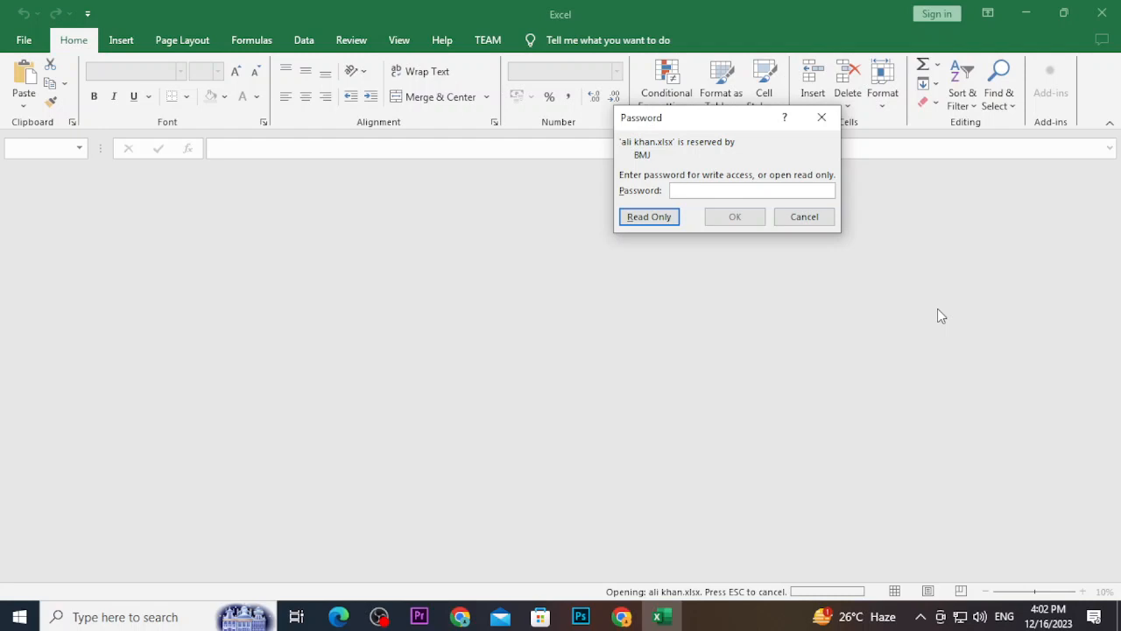
type("123")
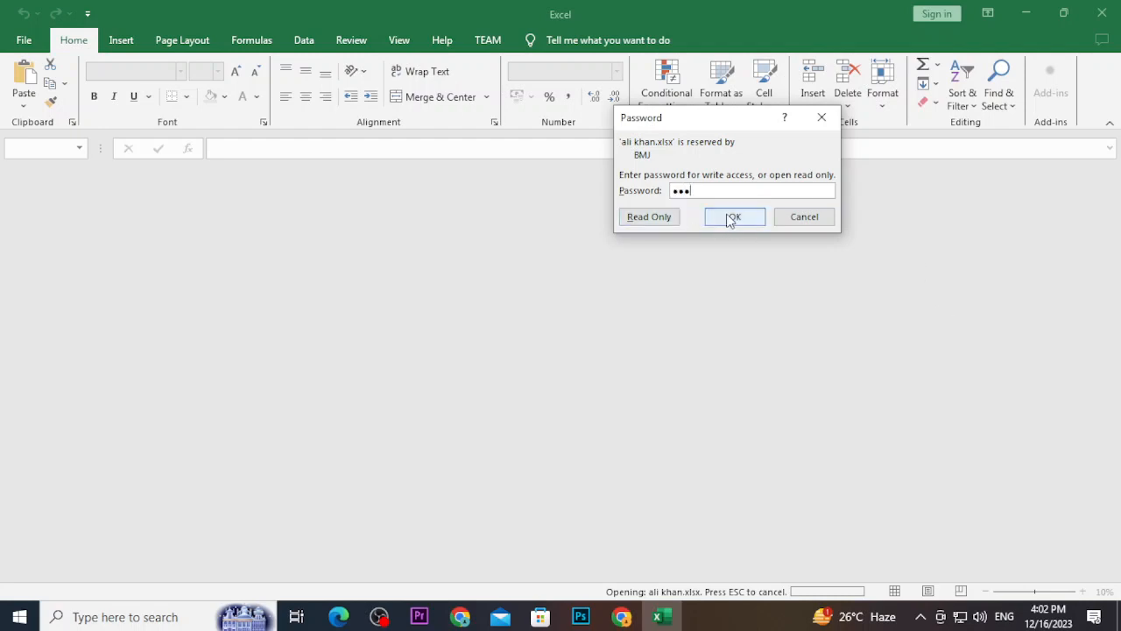
left_click(730, 219)
left_click(565, 352)
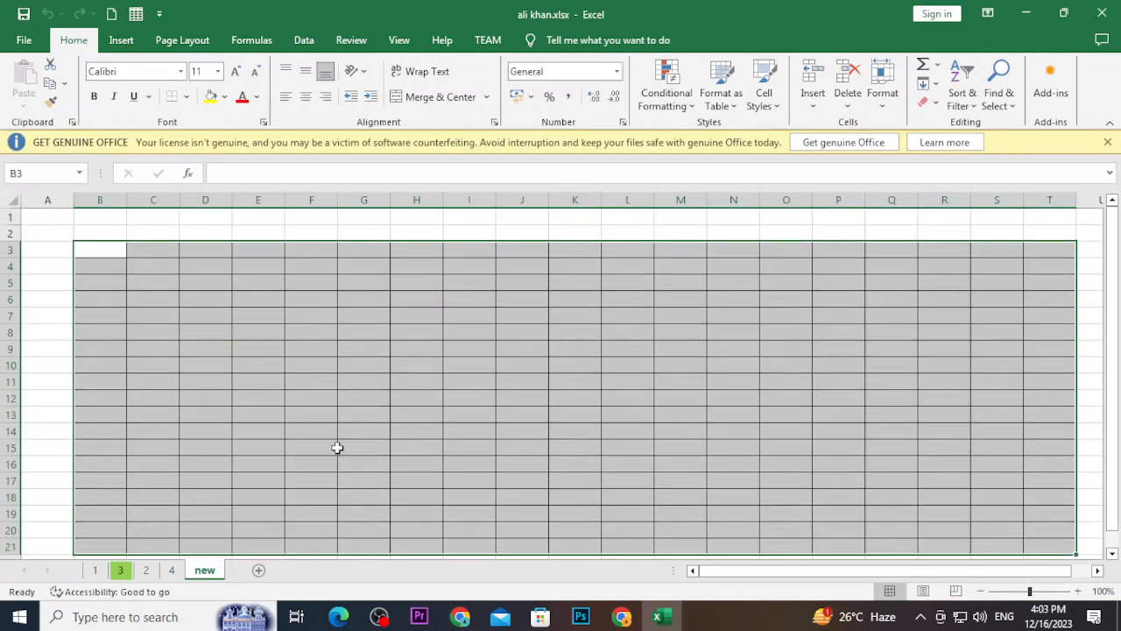
left_click(337, 448)
left_click(418, 231)
double_click(422, 232)
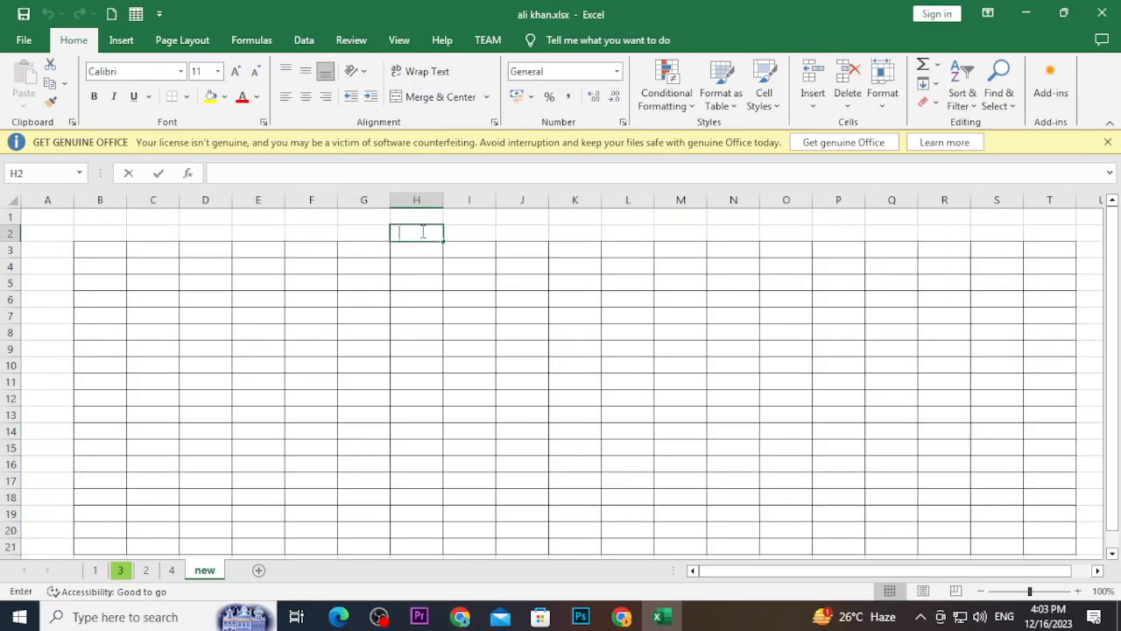
type("ngdfjgndflkjgndfklgndfkgndfmgkdfngdmfk")
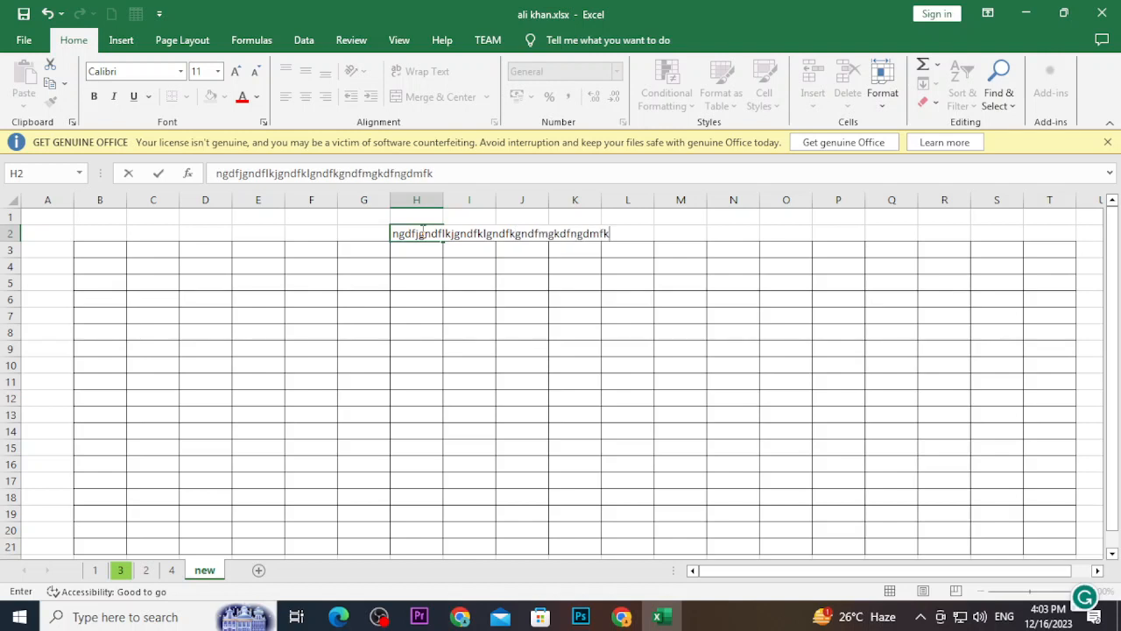
key("Return")
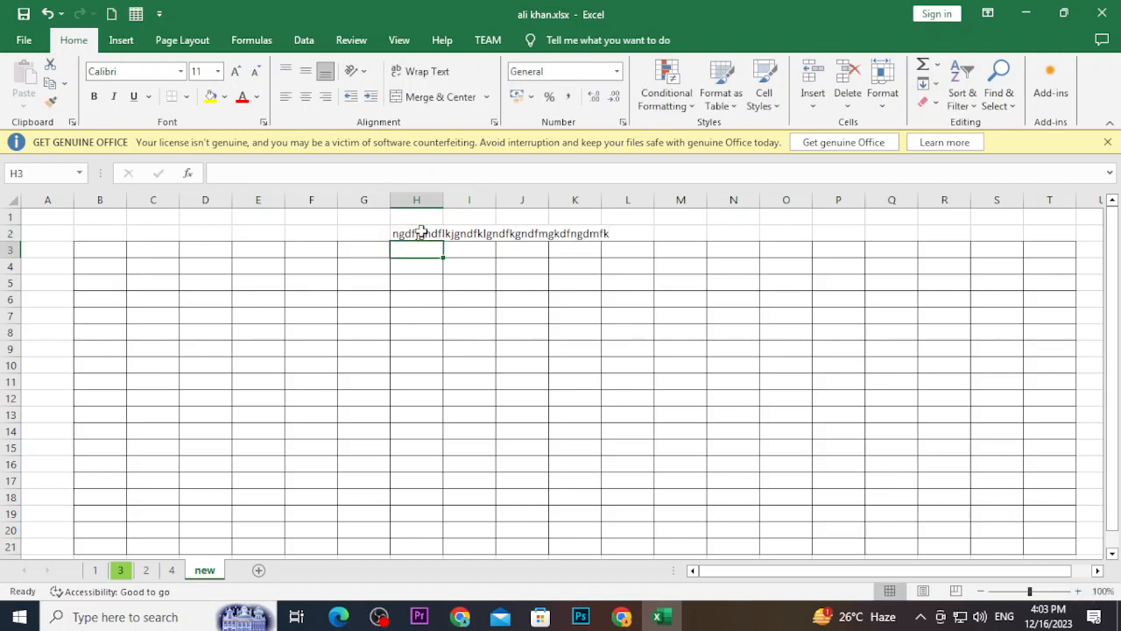
type("dfkjhnvgdfsjghfgnjdfsklgmjdfsgkmsdgf")
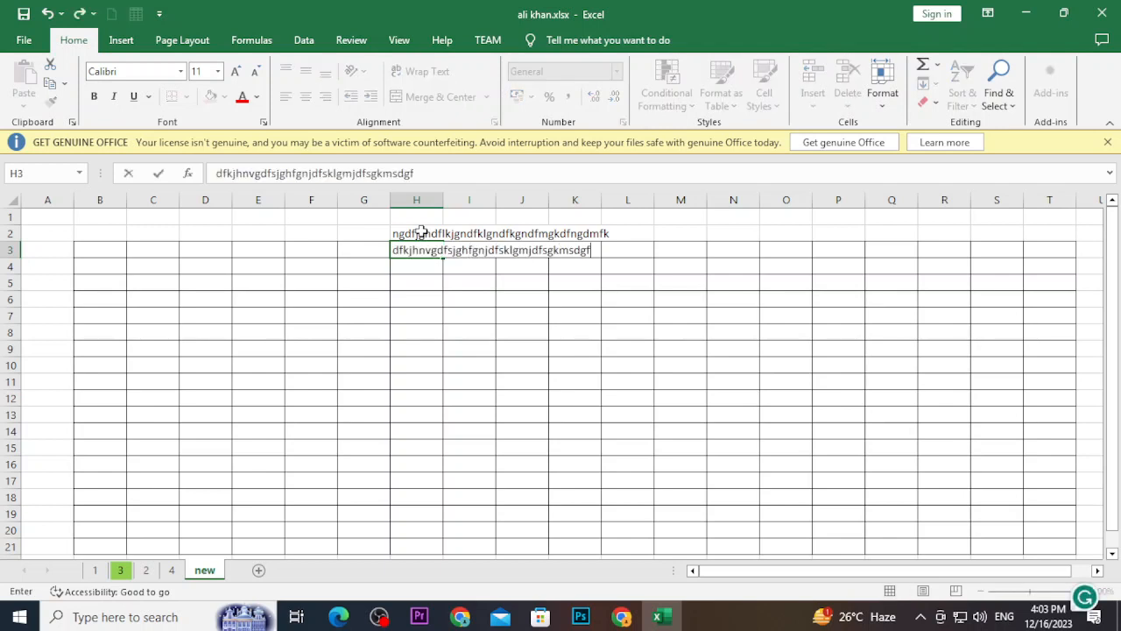
key("Return")
type("dksgndklsgfj")
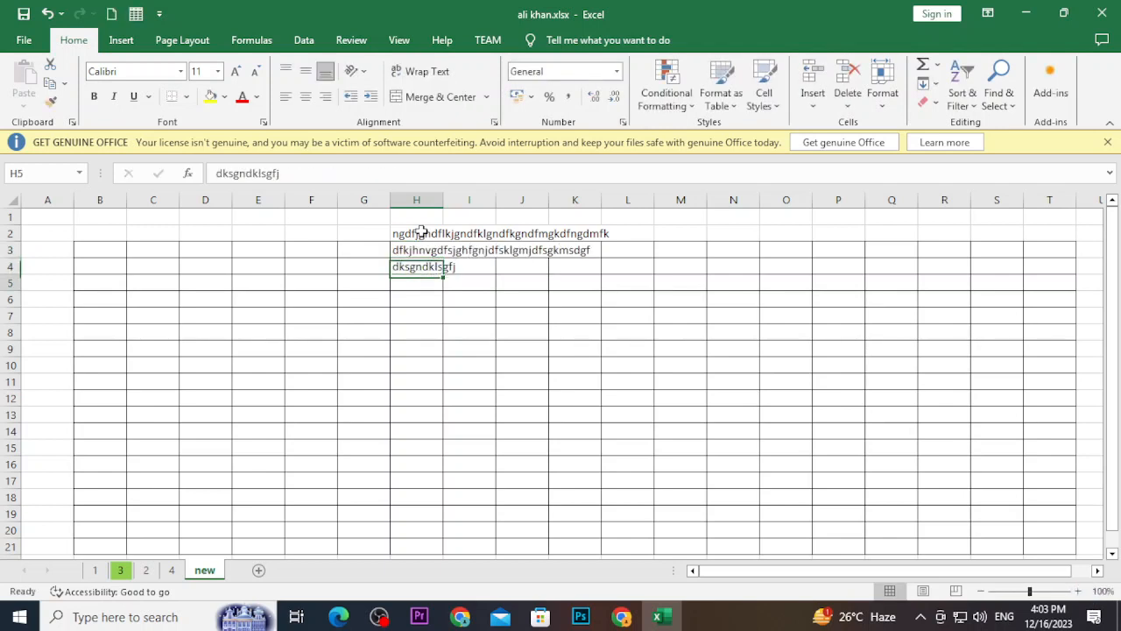
key("Return")
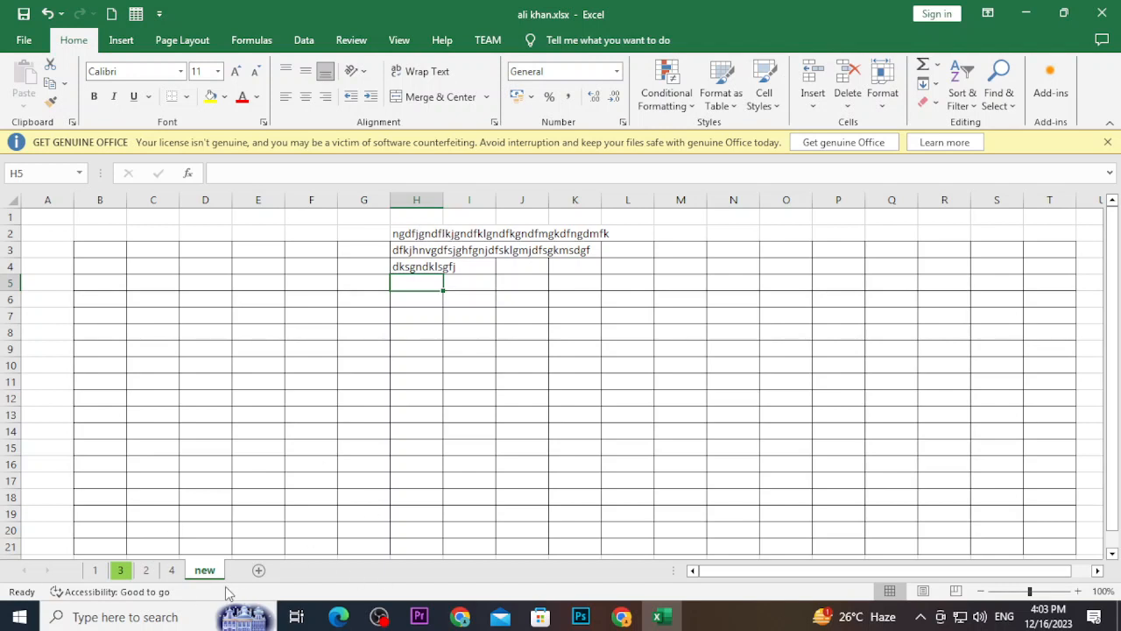
scroll(293, 438, "down", 1)
scroll(293, 438, "up", 1)
key("ctrl+z")
key("ctrl+z")
key("ctrl+z")
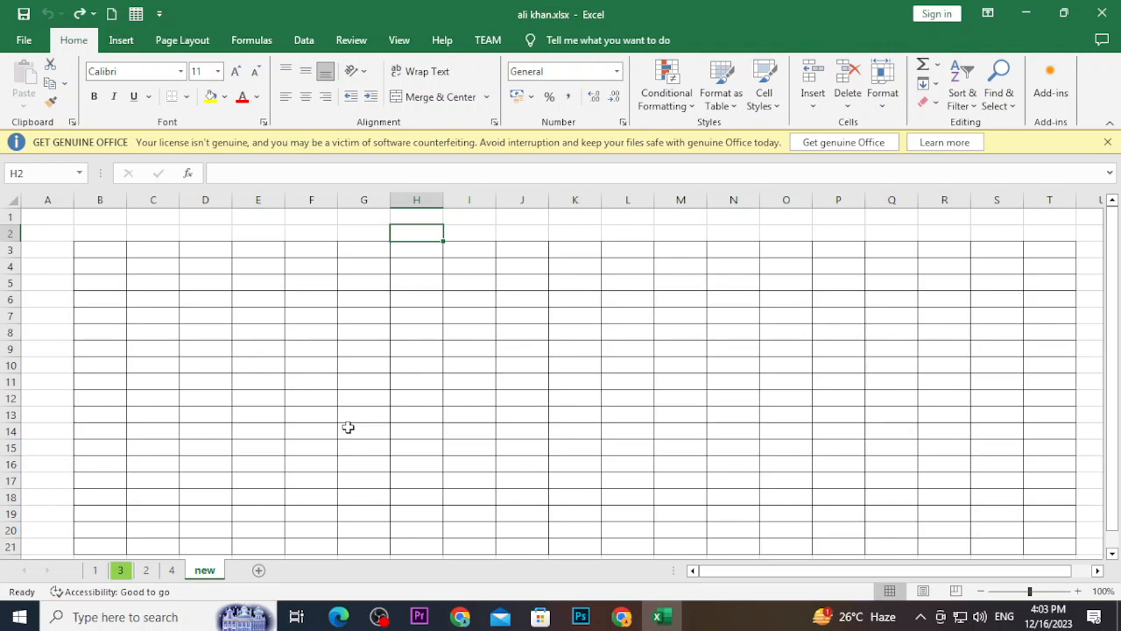
Protect sheet 'new' with a protection password, entered and confirmed
right_click(204, 571)
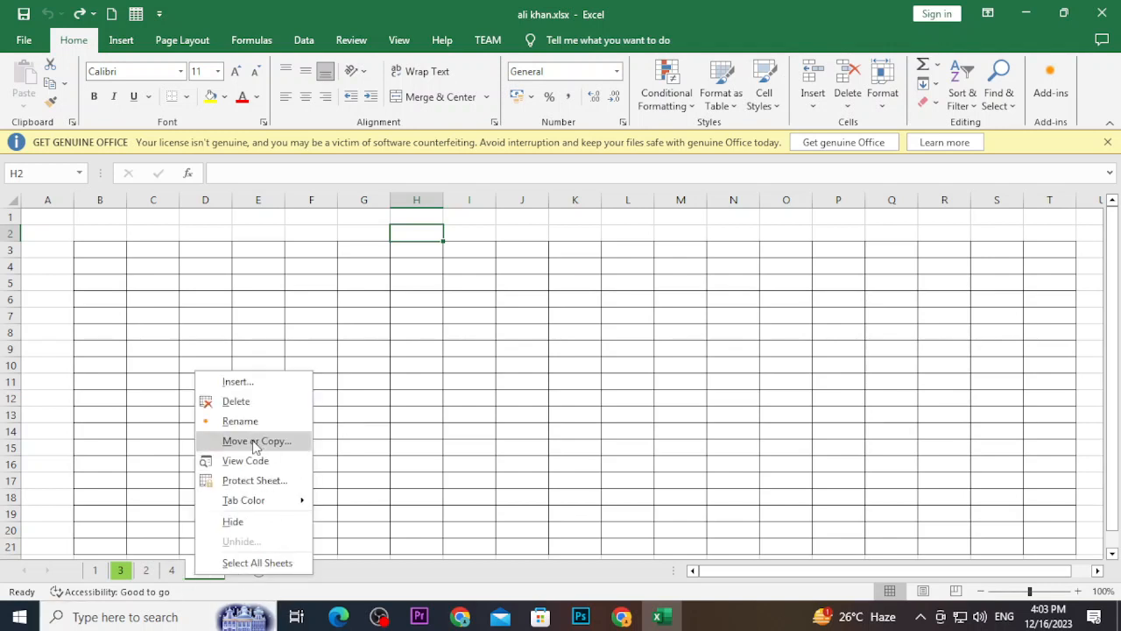
left_click(250, 481)
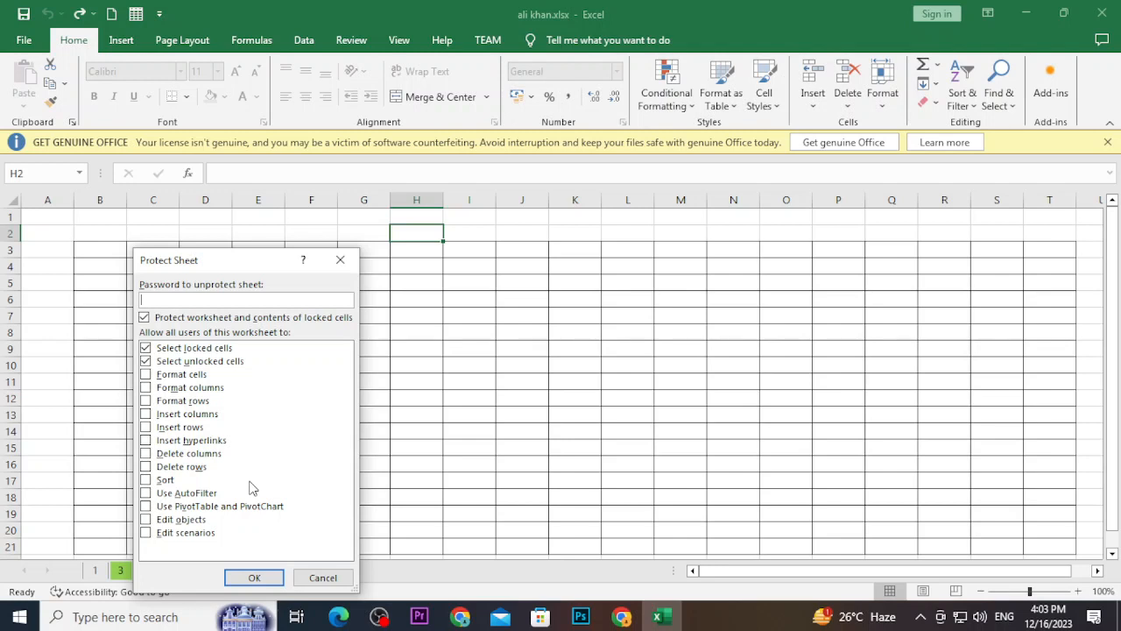
type("123")
left_click(253, 578)
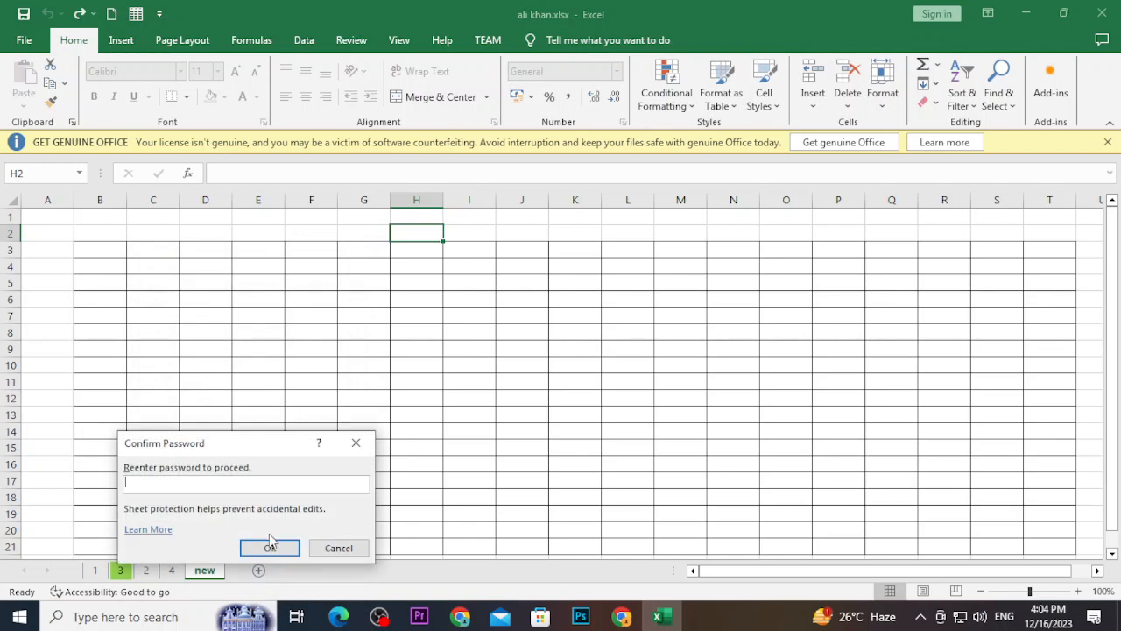
type("123")
left_click(270, 546)
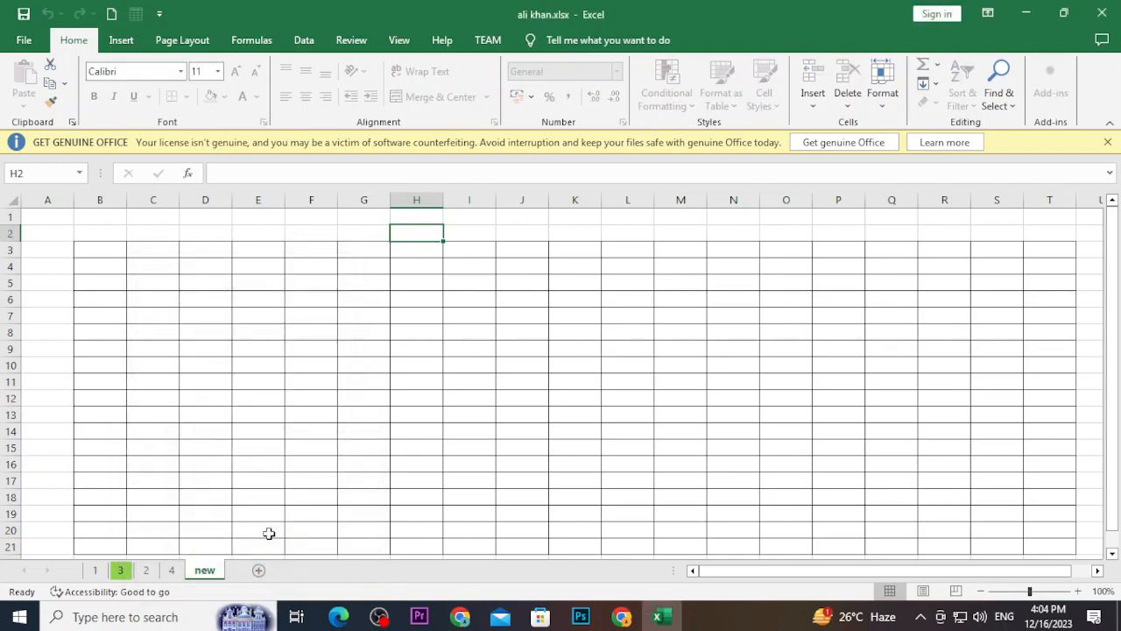
Start editing F14 on sheet 'new' and unlock the range with its range password
left_click(543, 336)
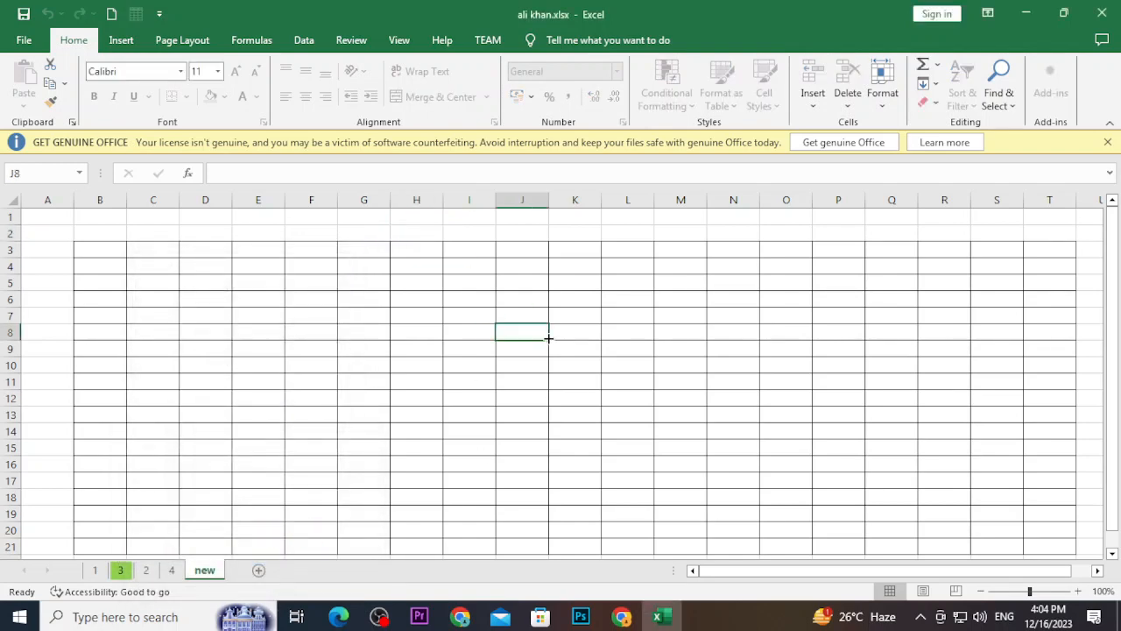
left_click(143, 575)
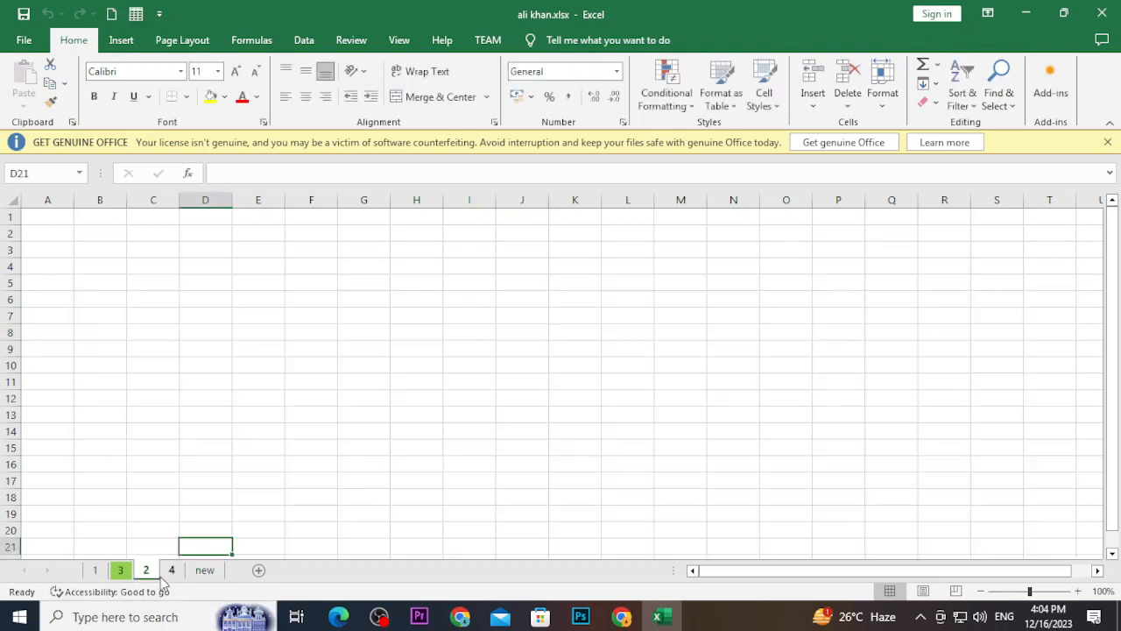
left_click(172, 574)
left_click(205, 571)
left_click(333, 428)
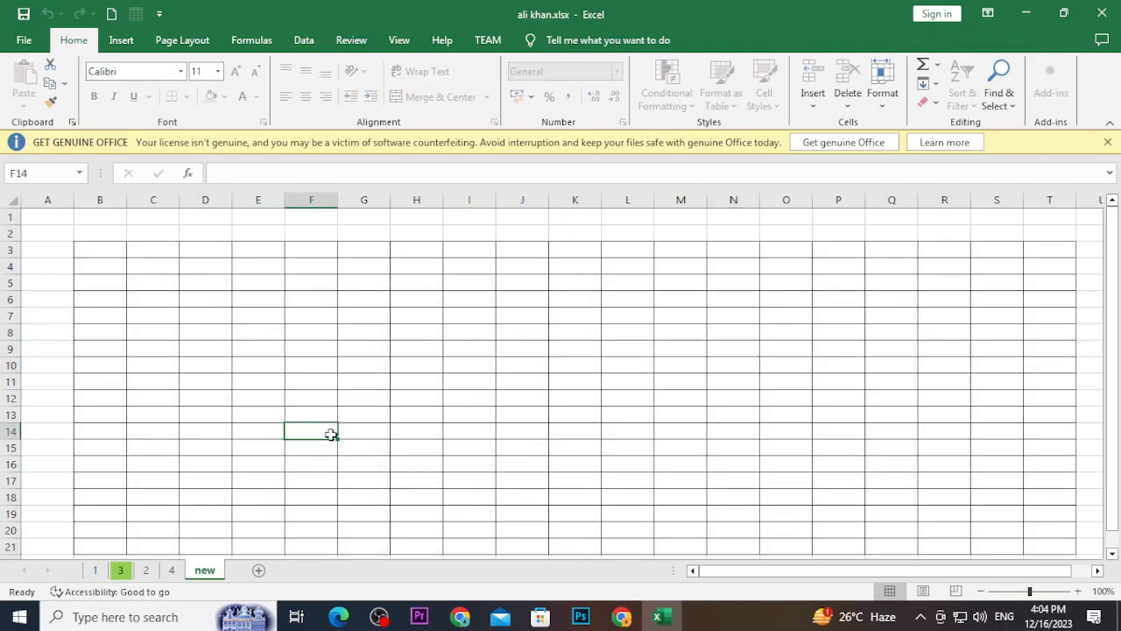
type("••••••••••••••••••••")
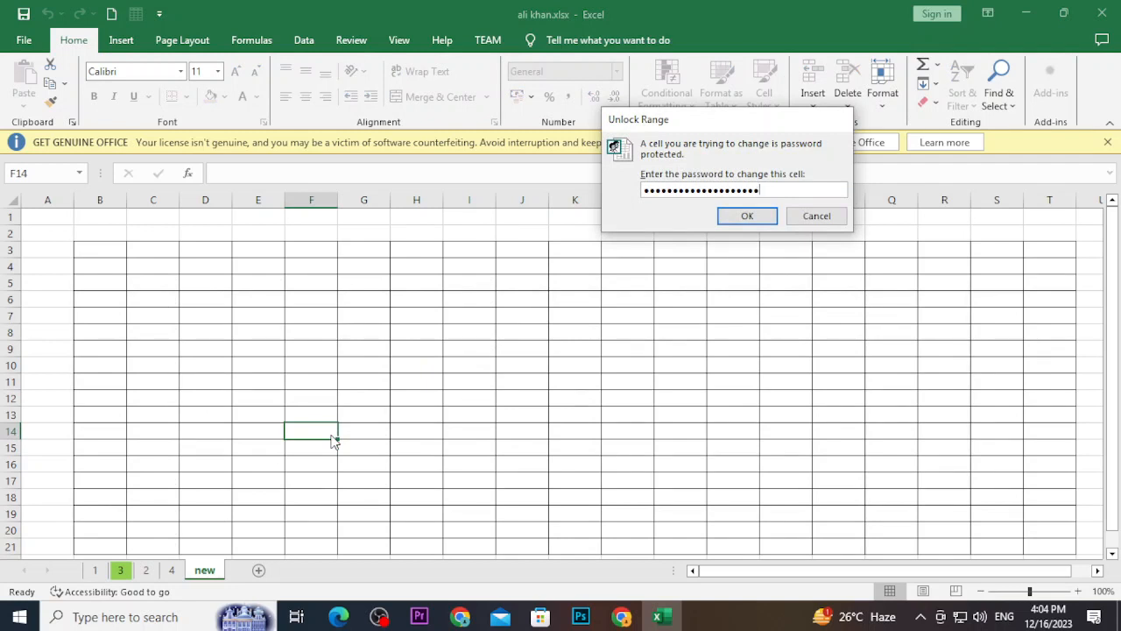
key("BackSpace")
key("BackSpace")
key("BackSpace")
key("BackSpace")
key("BackSpace")
key("BackSpace")
key("BackSpace")
key("BackSpace")
key("BackSpace")
key("BackSpace")
key("BackSpace")
key("BackSpace")
key("BackSpace")
key("BackSpace")
key("BackSpace")
key("BackSpace")
key("BackSpace")
key("BackSpace")
key("BackSpace")
key("BackSpace")
type("12345")
key("Return")
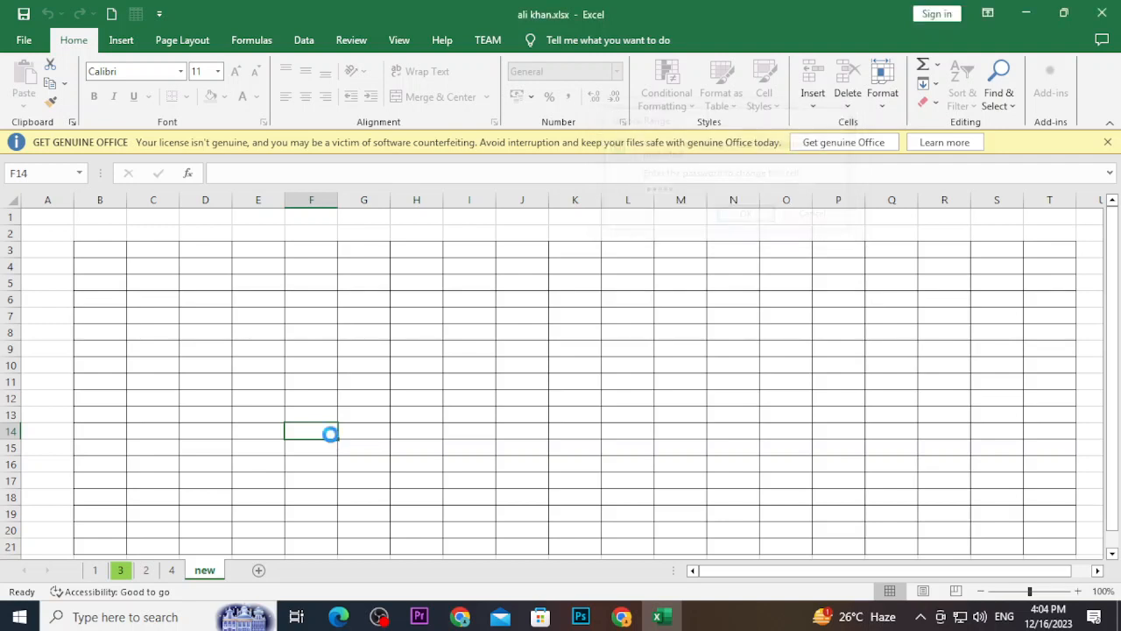
Enter random sample text into cells I12 through I17
left_click(491, 399)
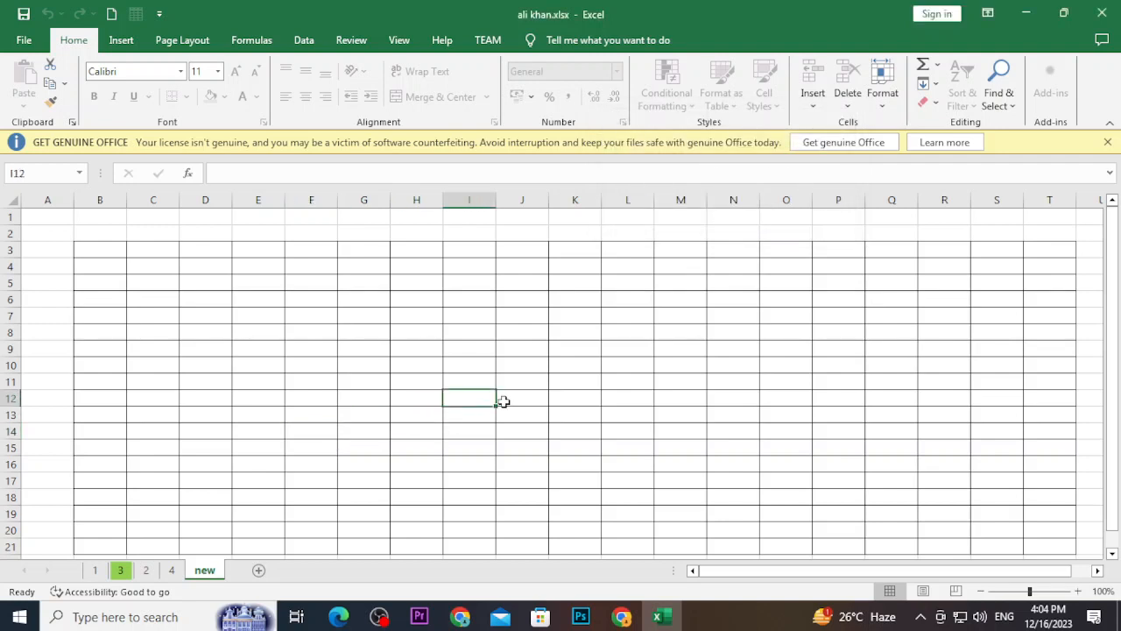
type("dfkjasfdjasfdkjsfbhds")
key("Return")
type("gdshgfd")
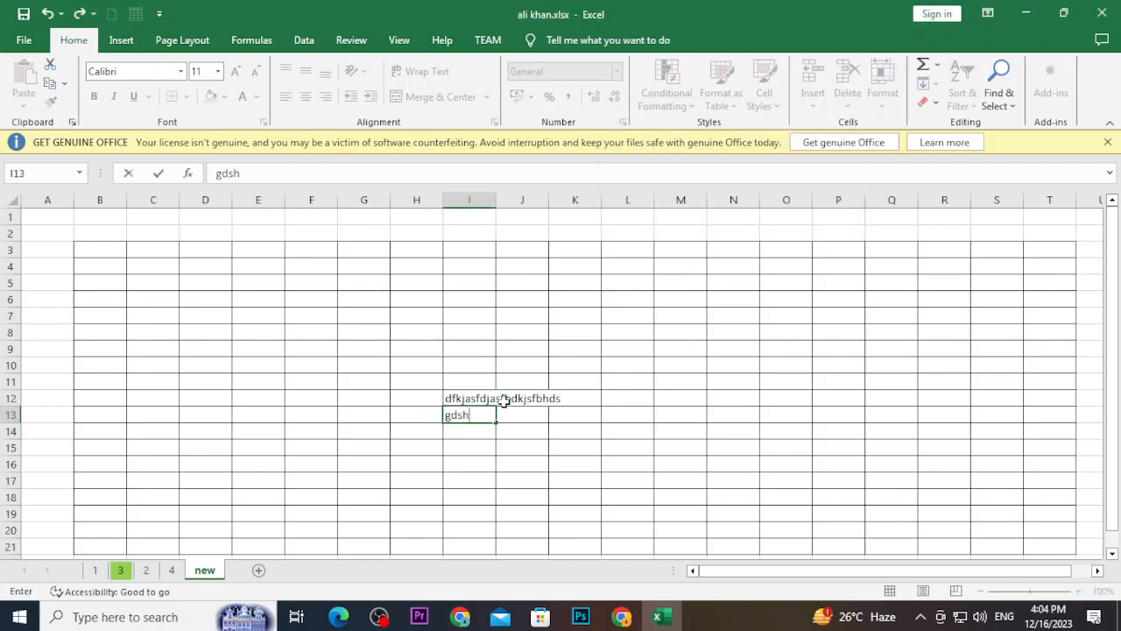
key("Return")
type("s")
key("Return")
type("ndasjnf")
key("Return")
type("dasbnfjdshfds")
key("Return")
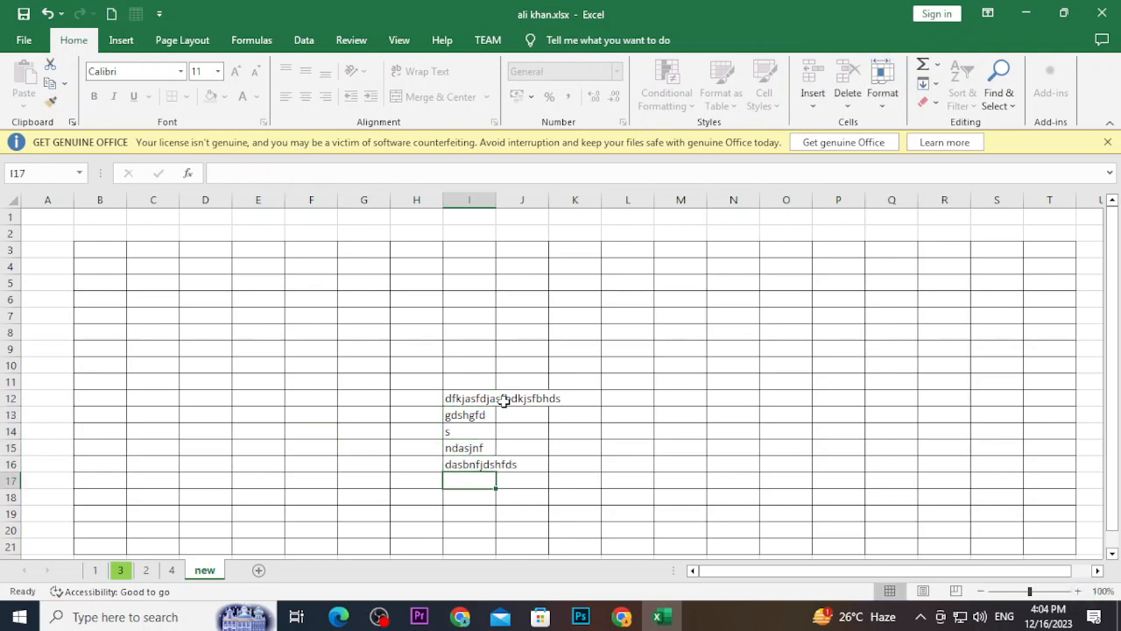
type("bhdshfjdhsfl'")
key("Return")
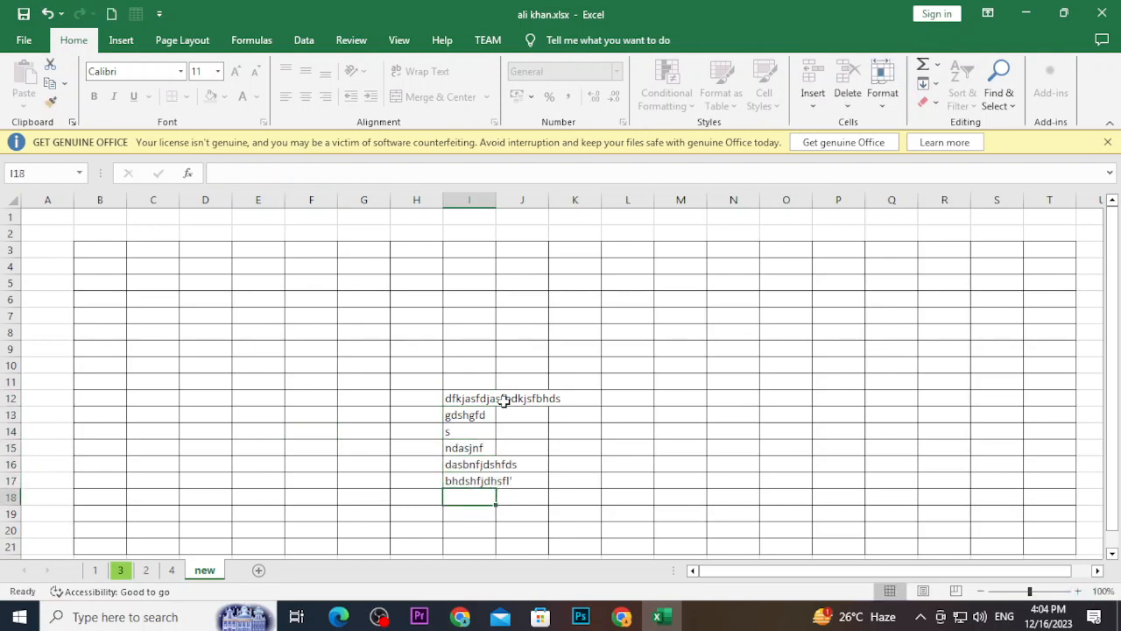
Try typing in J28 outside the range to trigger the protected-sheet warning
scroll(498, 500, "down", 5)
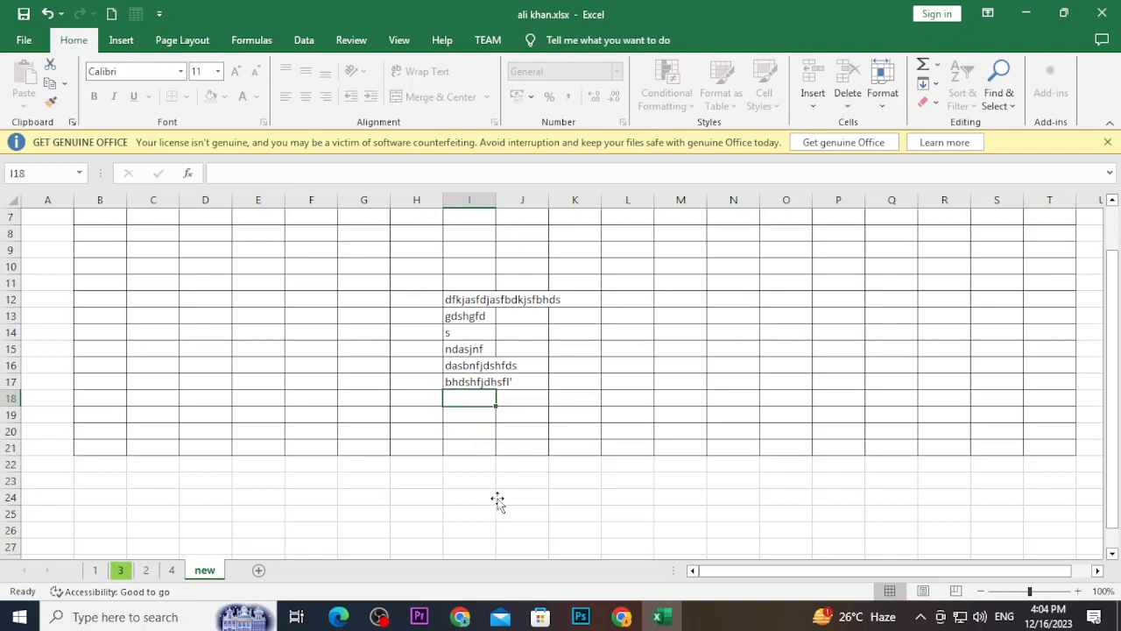
left_click(511, 421)
key("d")
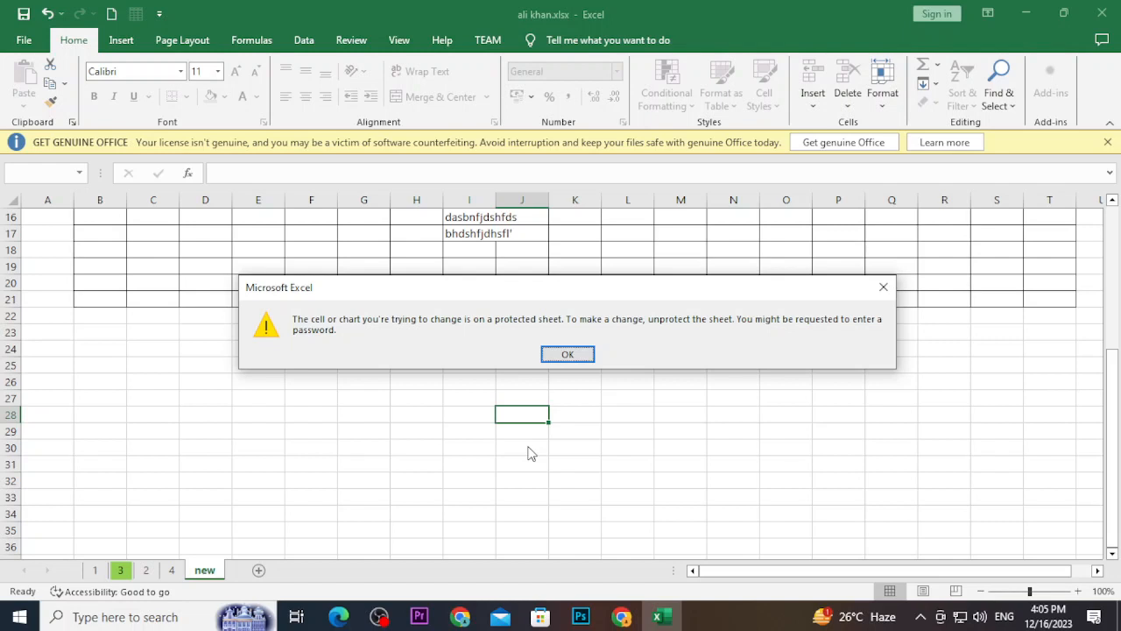
Dismiss the protected-sheet warning message
key("Return")
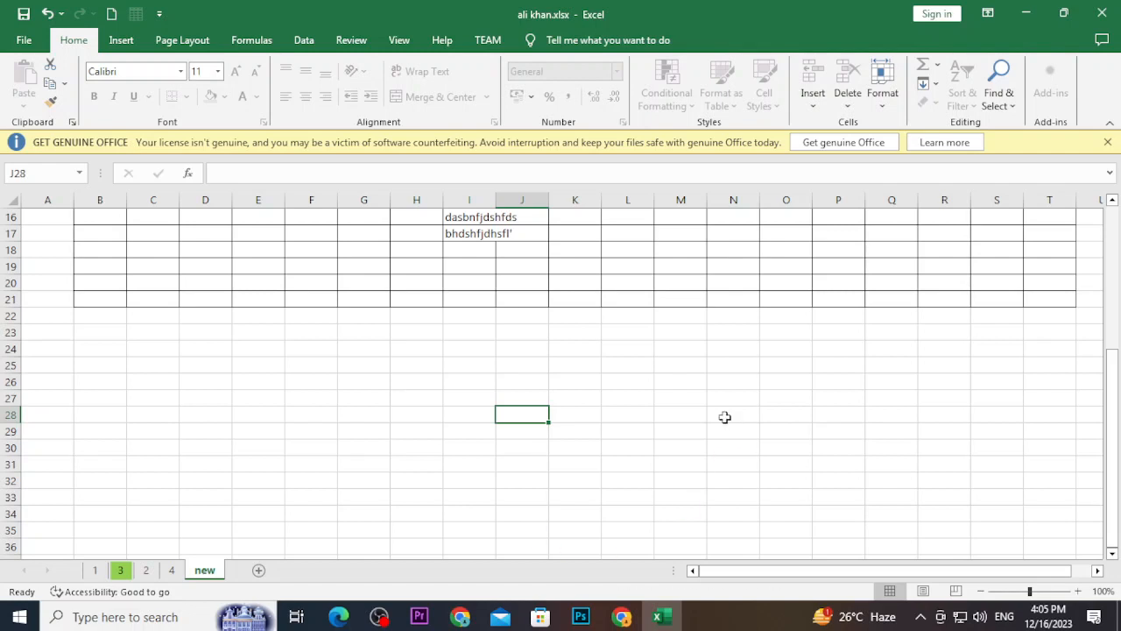
Close the Excel window to return to the desktop
left_click(1108, 16)
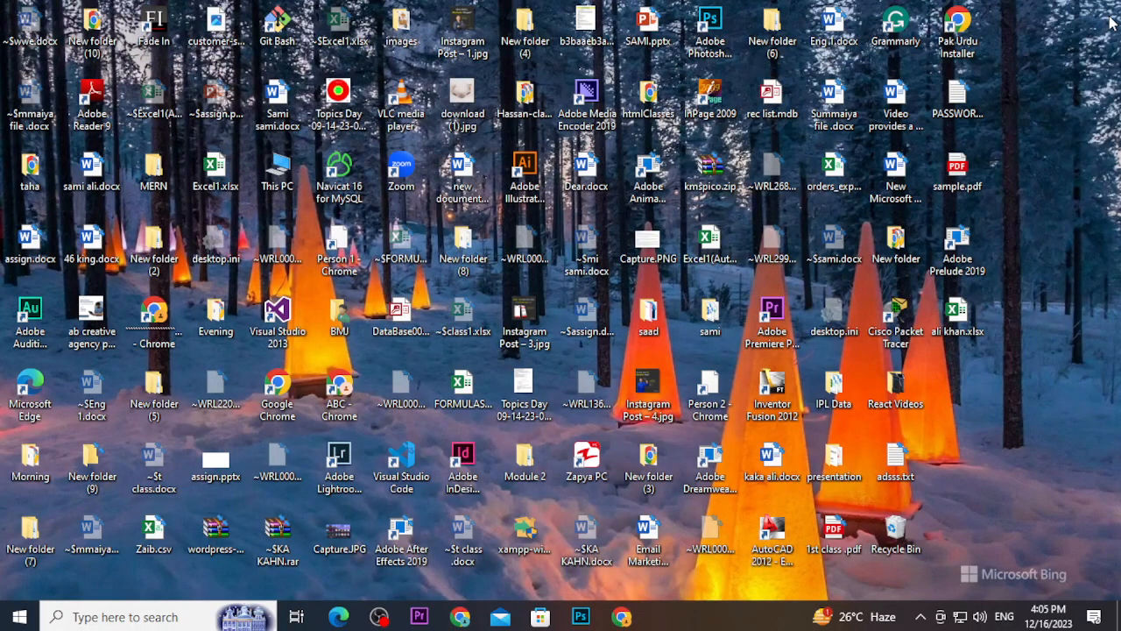